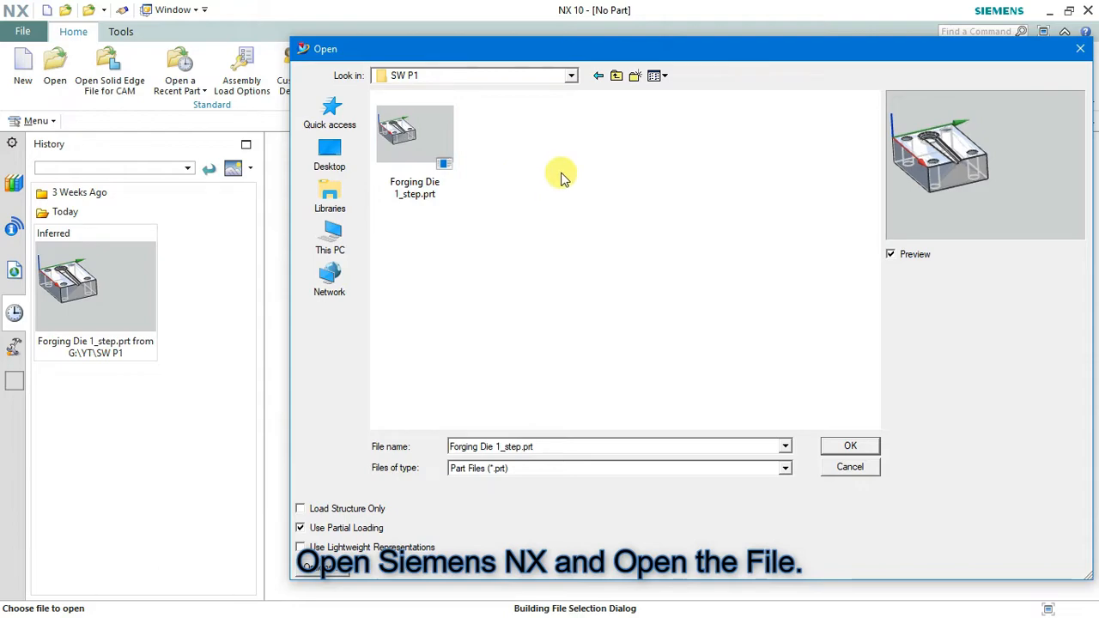
Open the part file Forging Die 1_step.prt from the SW P1 folder.
key(BackSpace)
click(561, 285)
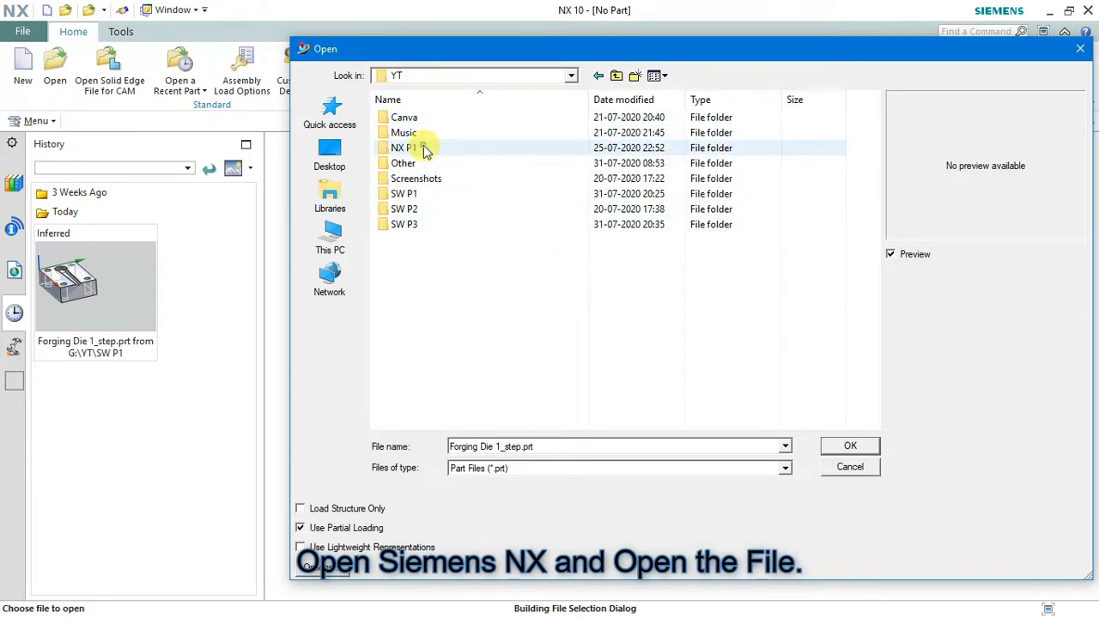
double_click(434, 192)
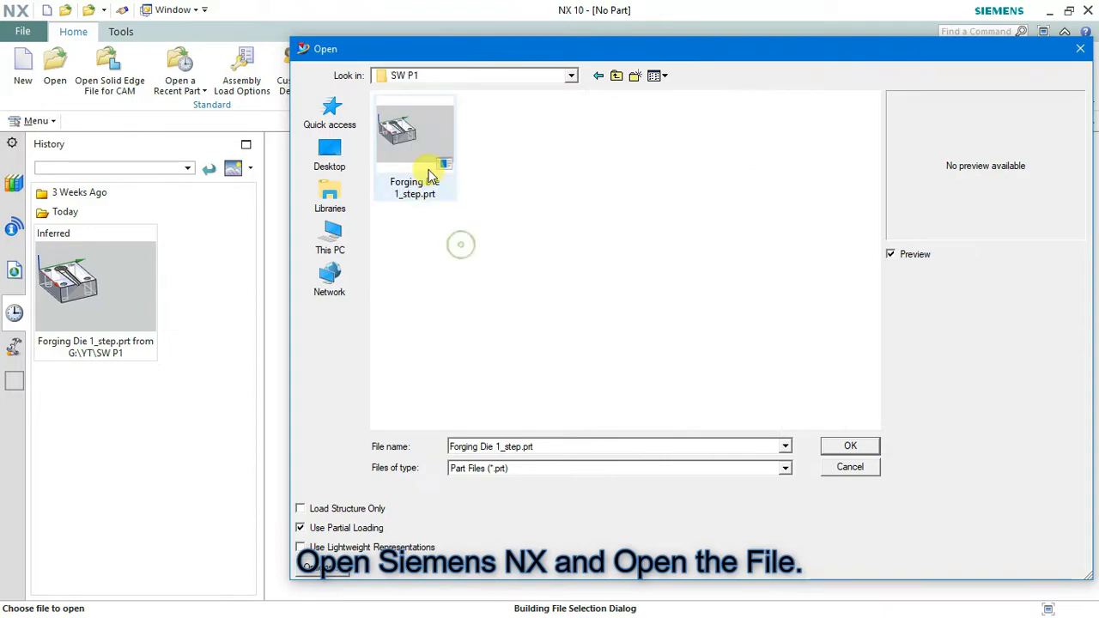
click(566, 464)
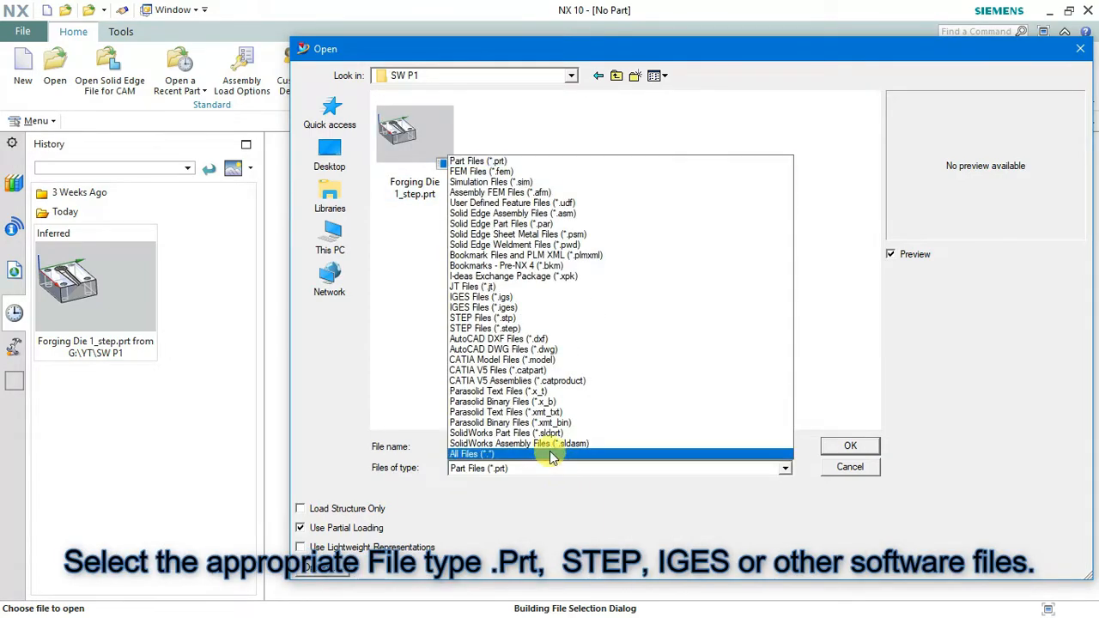
click(563, 433)
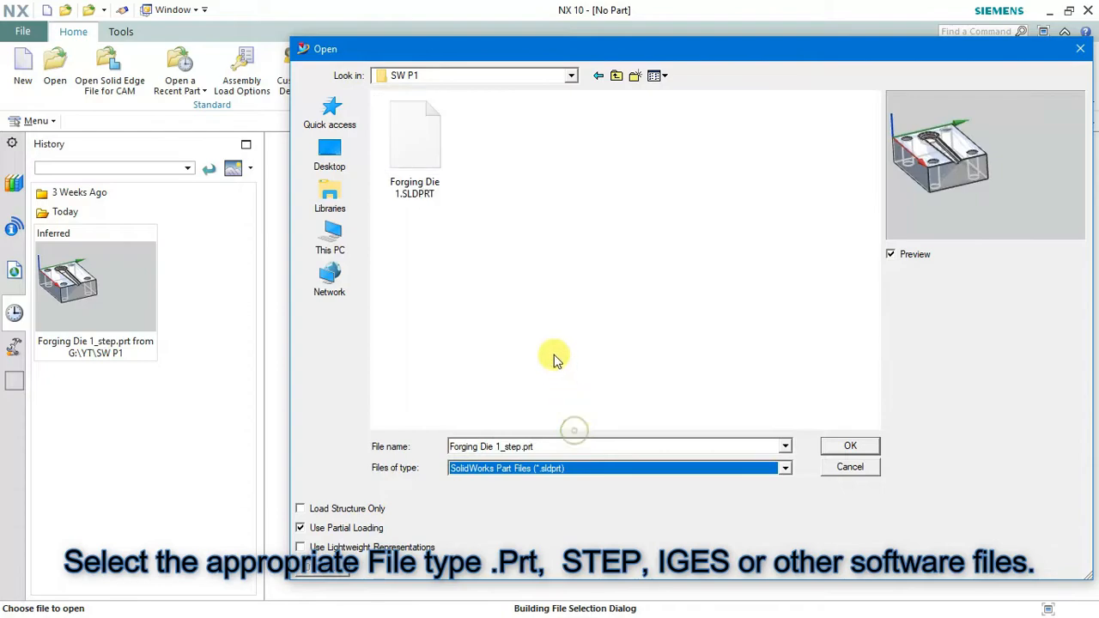
click(429, 166)
double_click(426, 149)
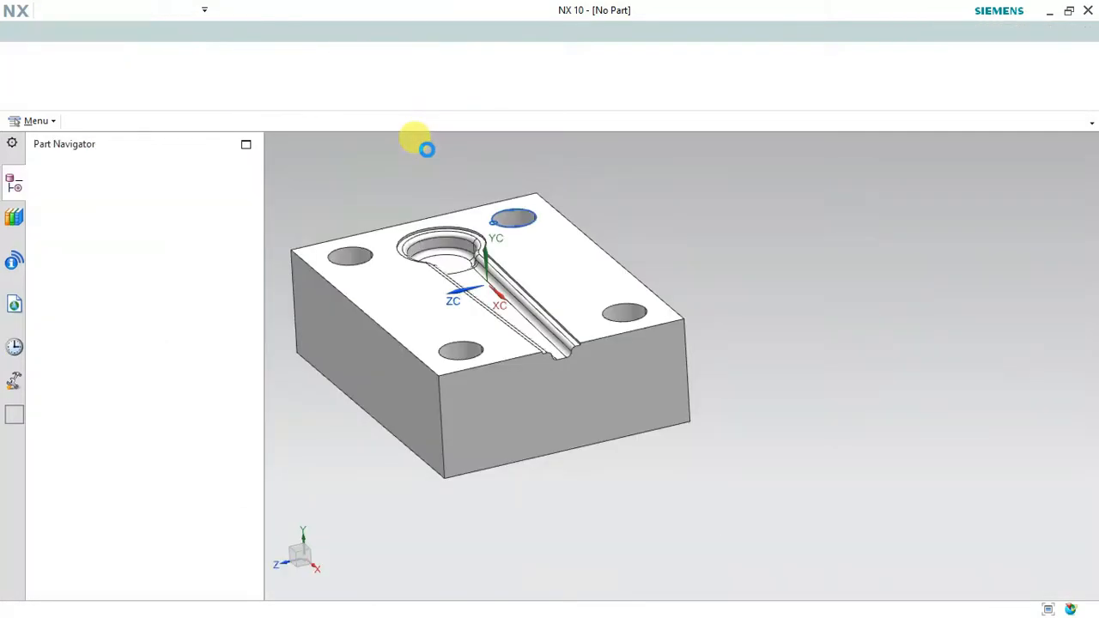
Switch to the Manufacturing application and show the Operation Navigator in Geometry View.
scroll(643, 314, down, 3)
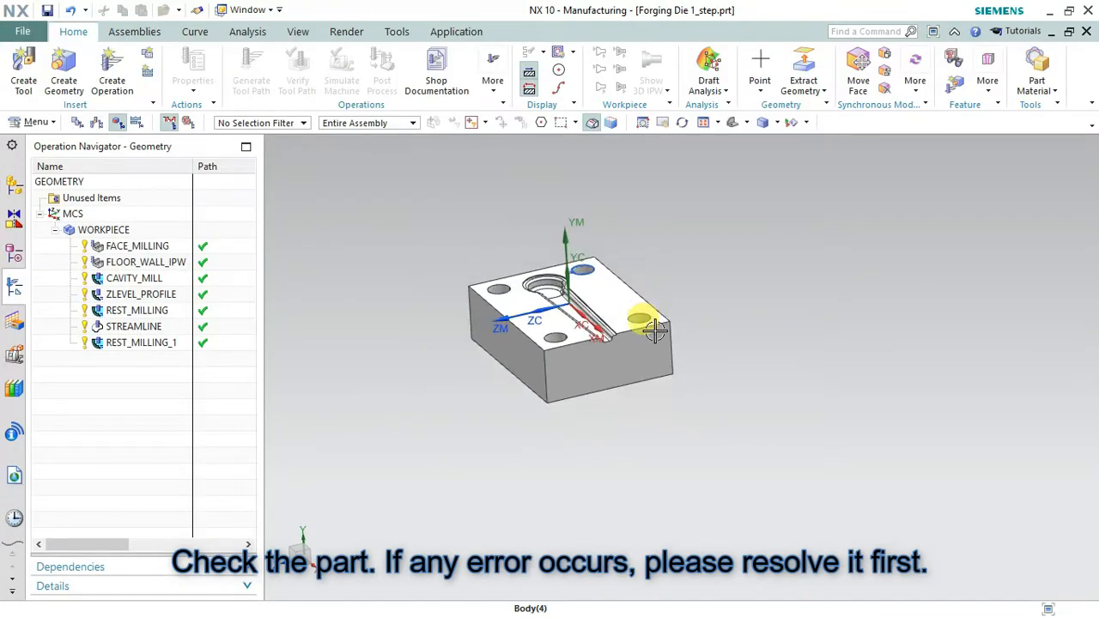
middle_drag(643, 314, 619, 233)
scroll(619, 234, up, 2)
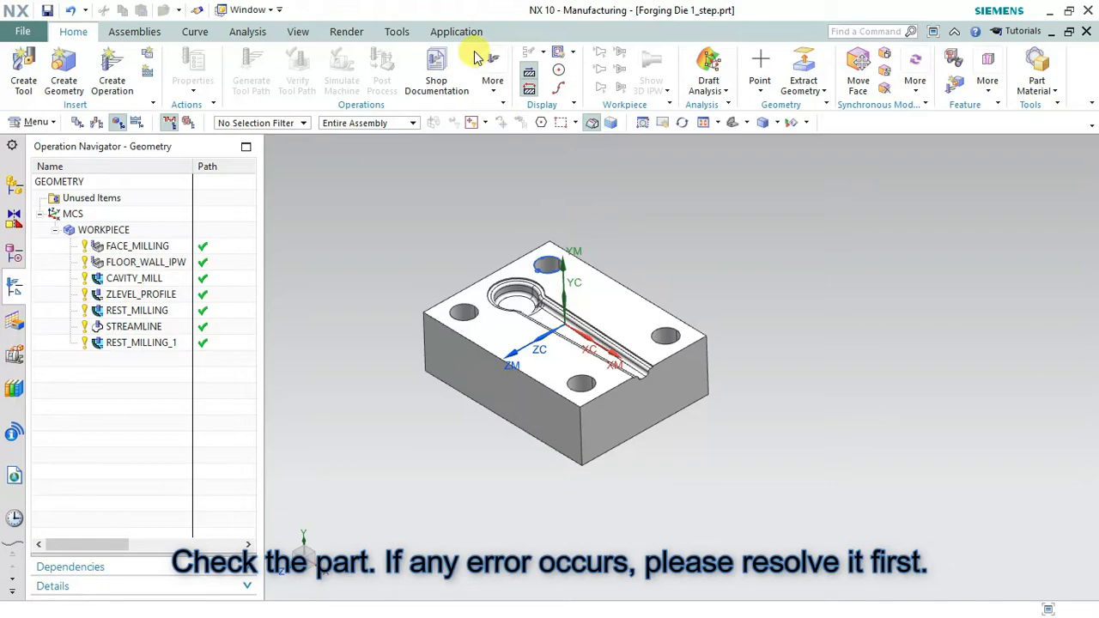
click(456, 32)
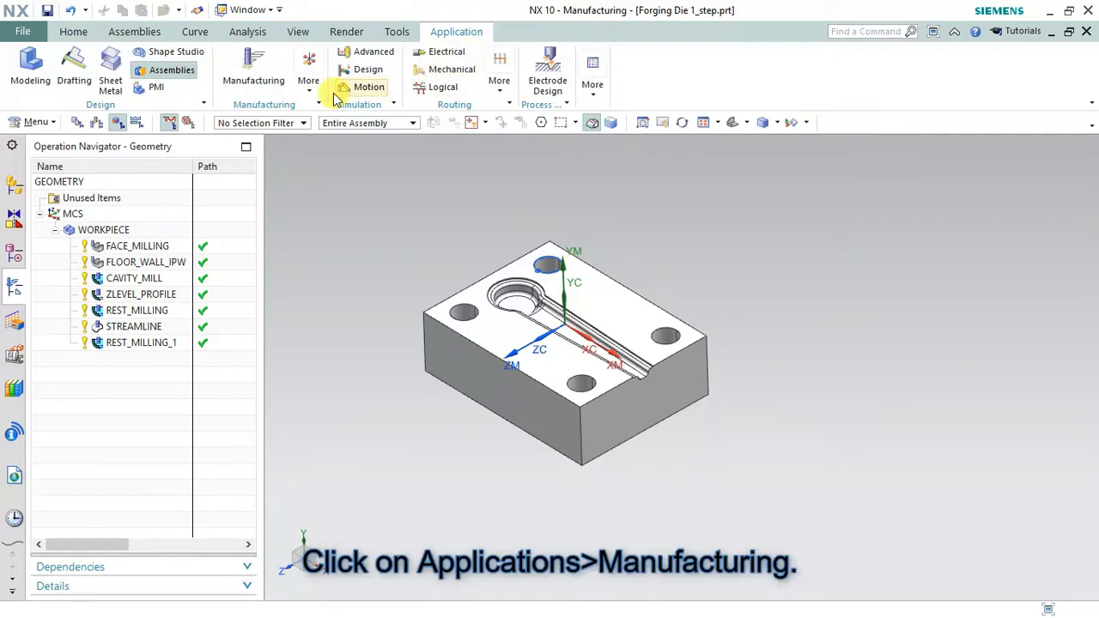
click(250, 77)
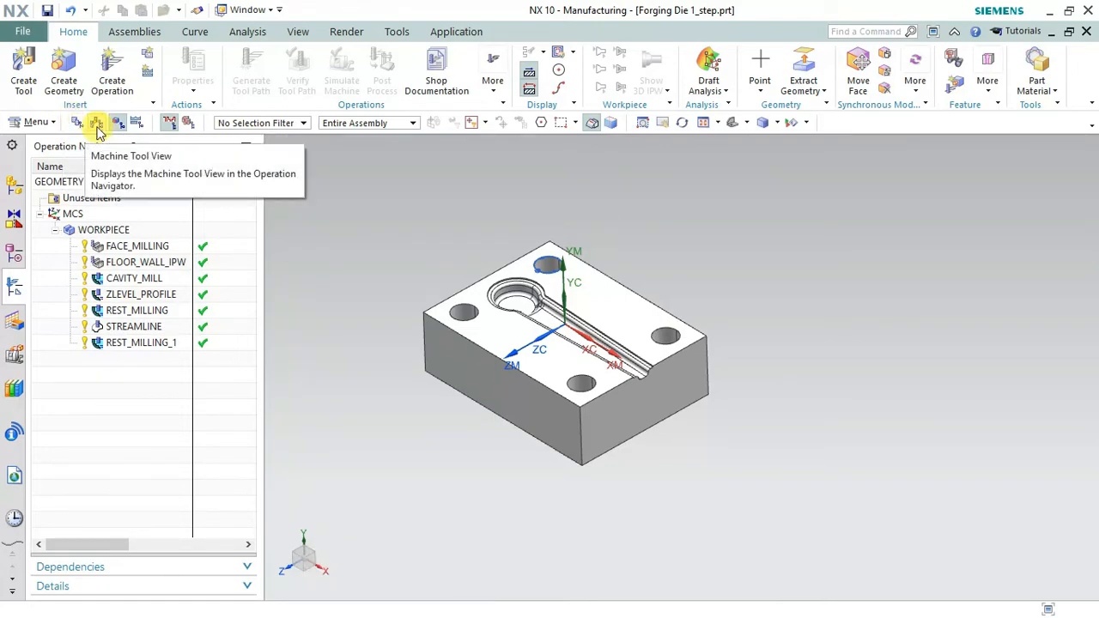
click(130, 125)
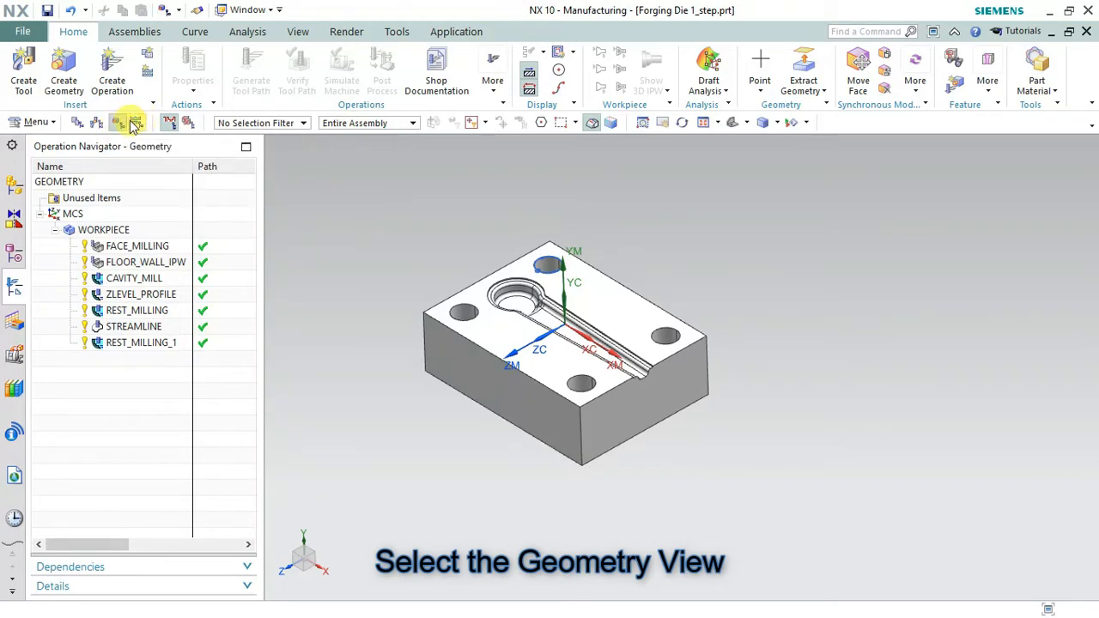
Delete the existing MCS group with its workpiece and all milling operations.
scroll(404, 326, up, 3)
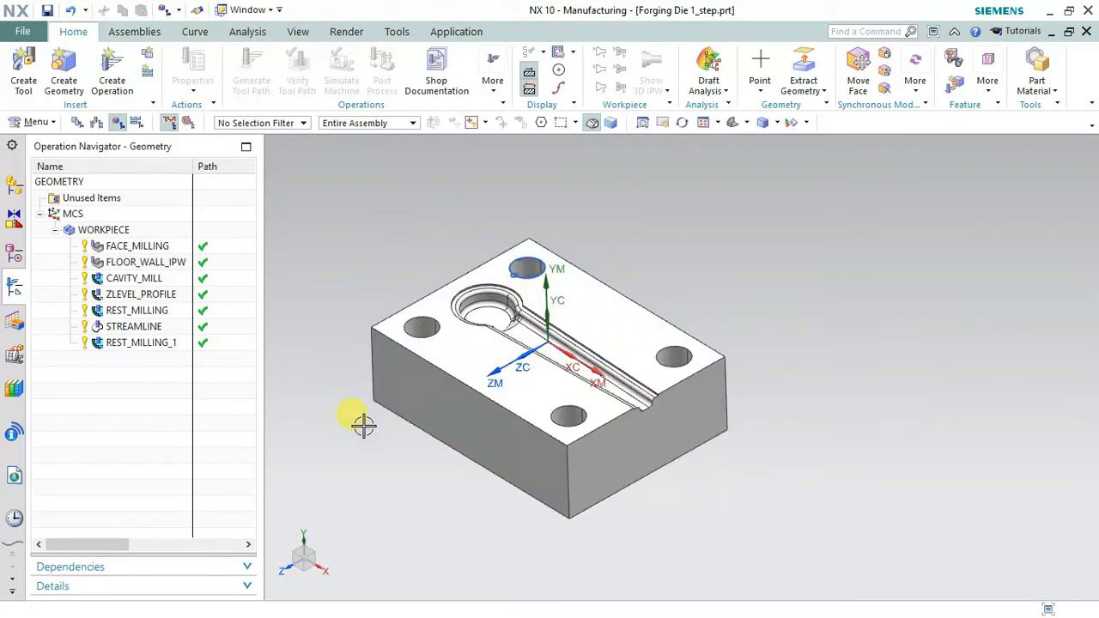
right_click(90, 229)
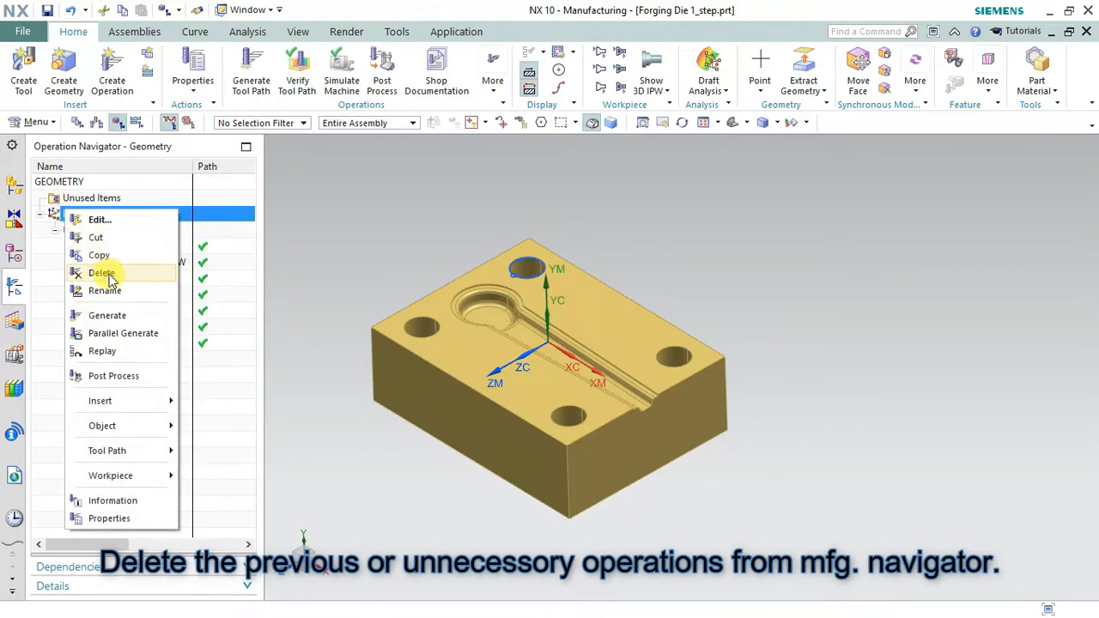
click(103, 273)
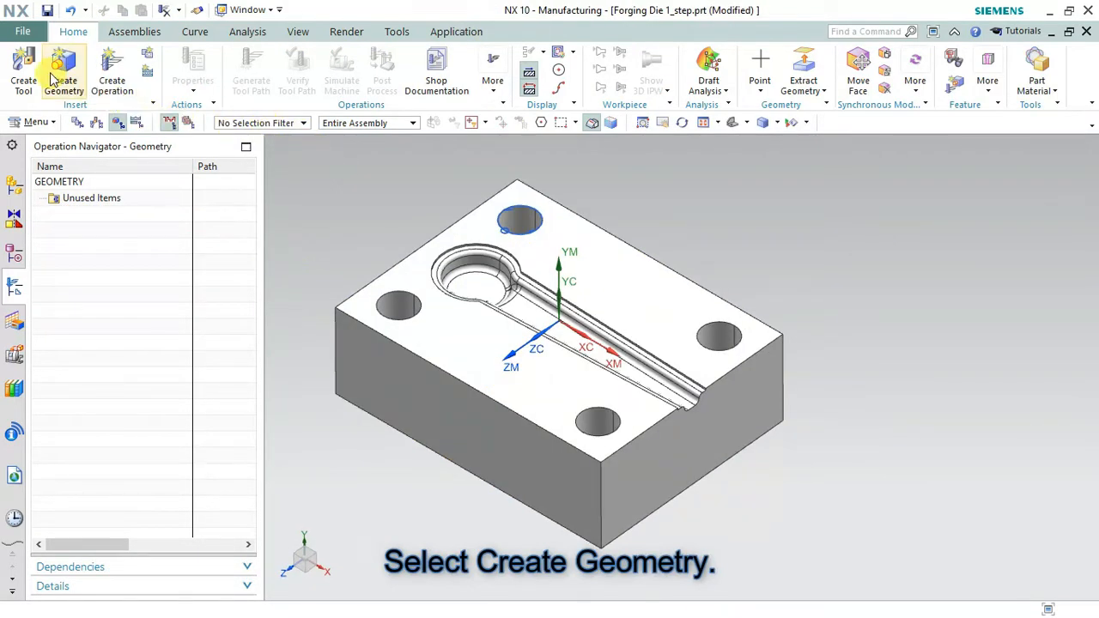
Create an MCS geometry of type mill_planar under GEOMETRY, named MCS.
click(64, 73)
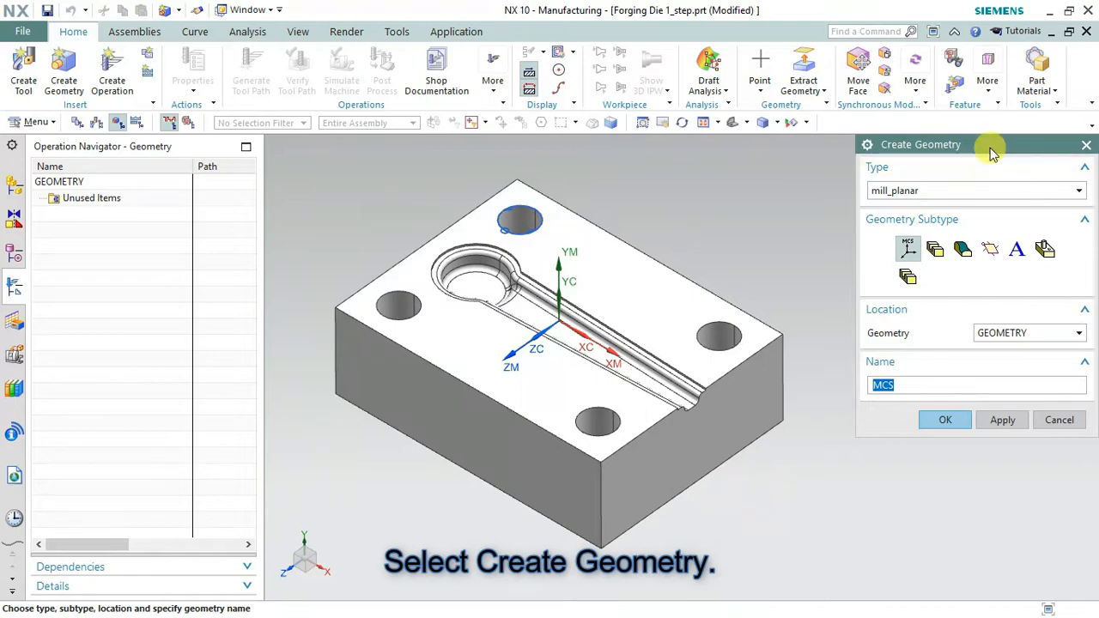
drag(979, 145, 221, 80)
click(234, 128)
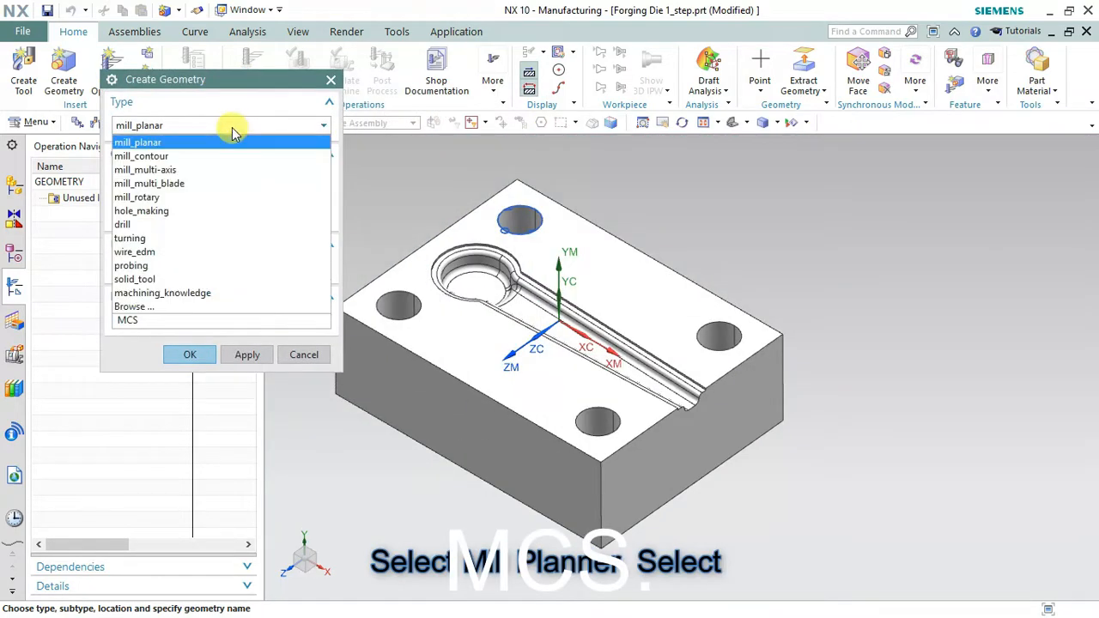
click(234, 129)
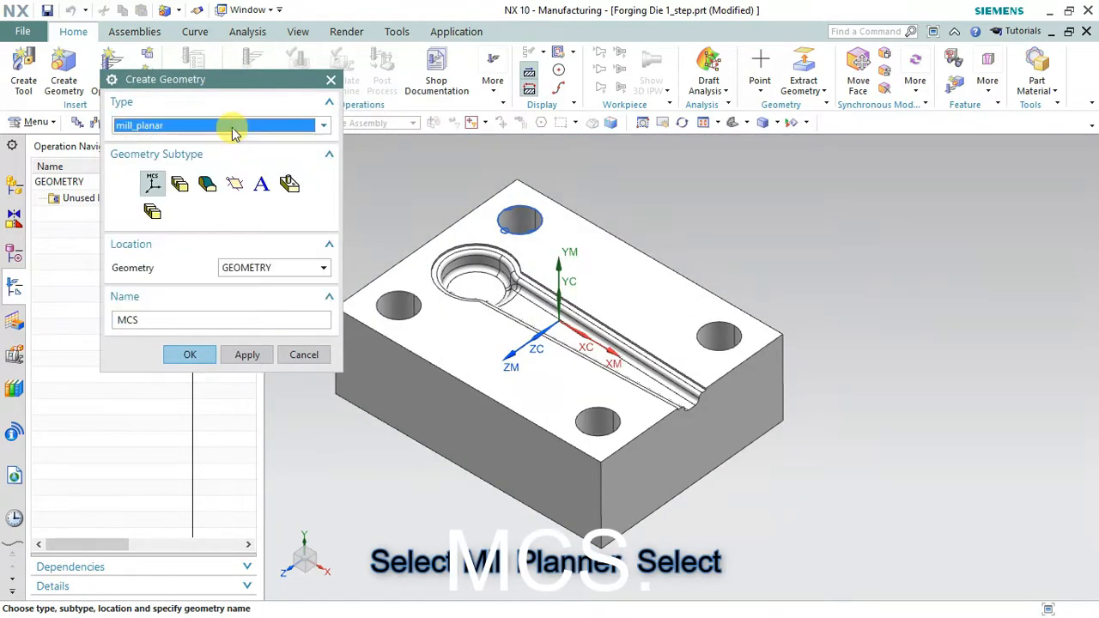
click(151, 185)
click(233, 268)
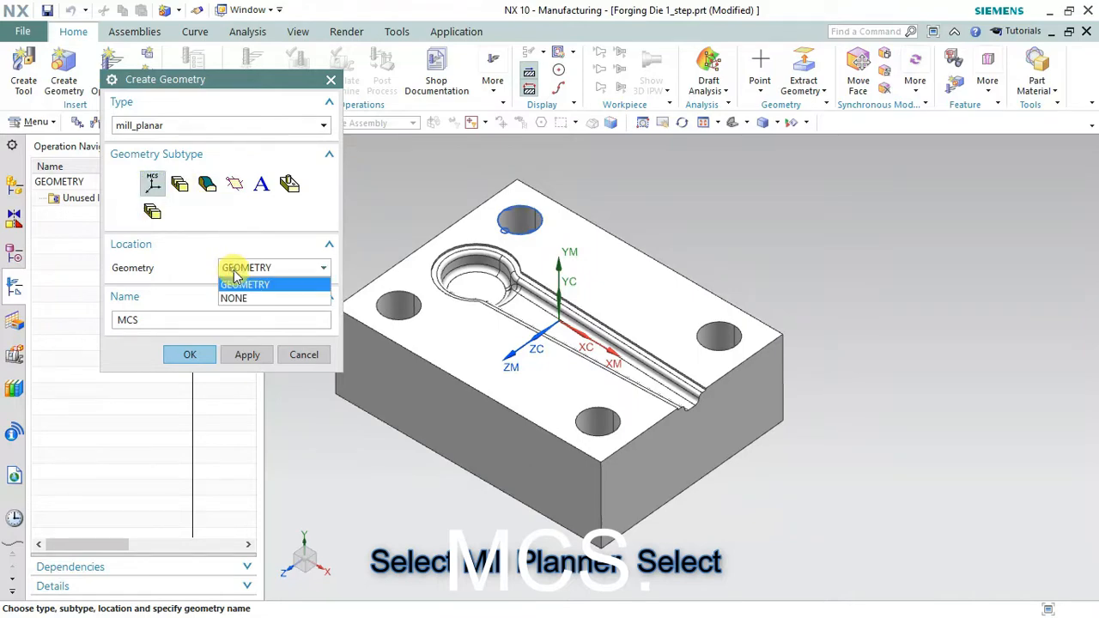
click(234, 279)
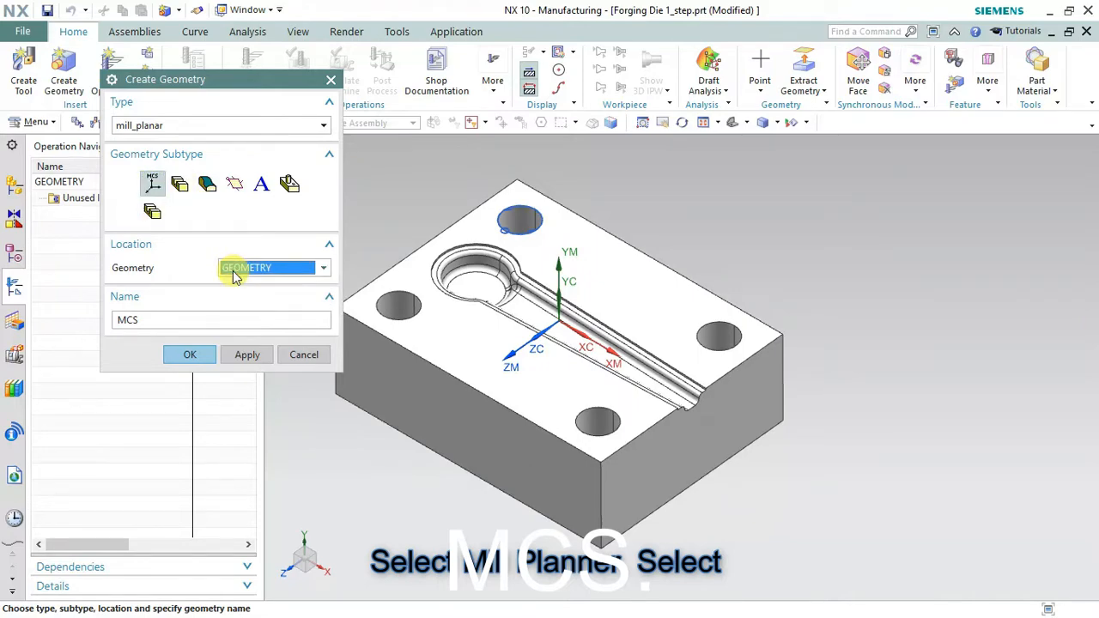
click(192, 355)
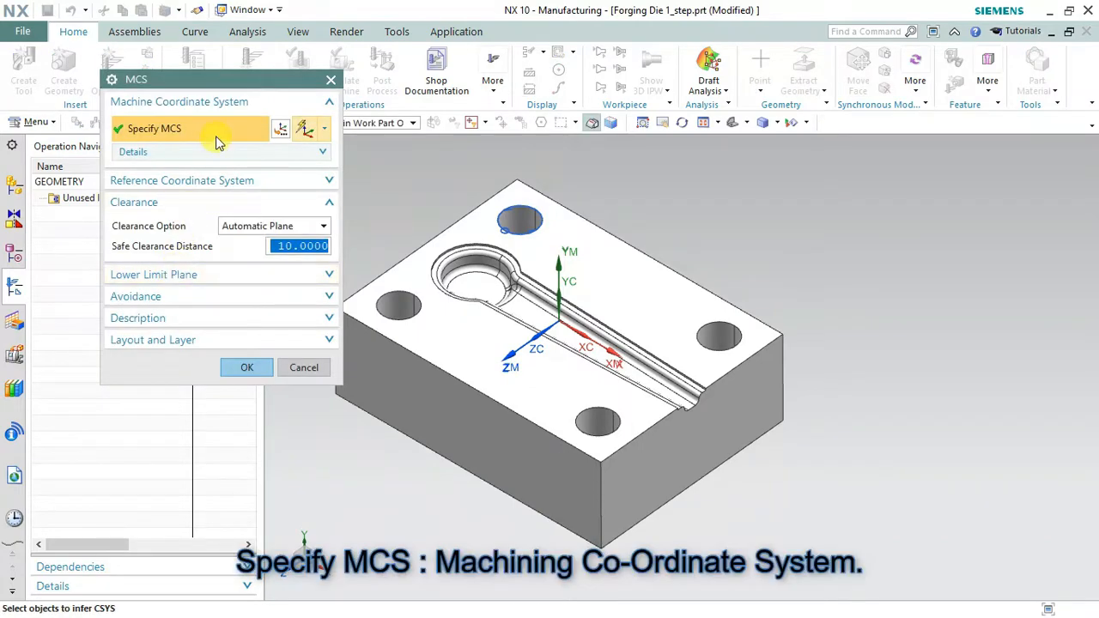
Place the MCS origin on the die's top-face corner at X -80, Y 0, Z 60, and rotate it so ZM points up from that face.
click(280, 130)
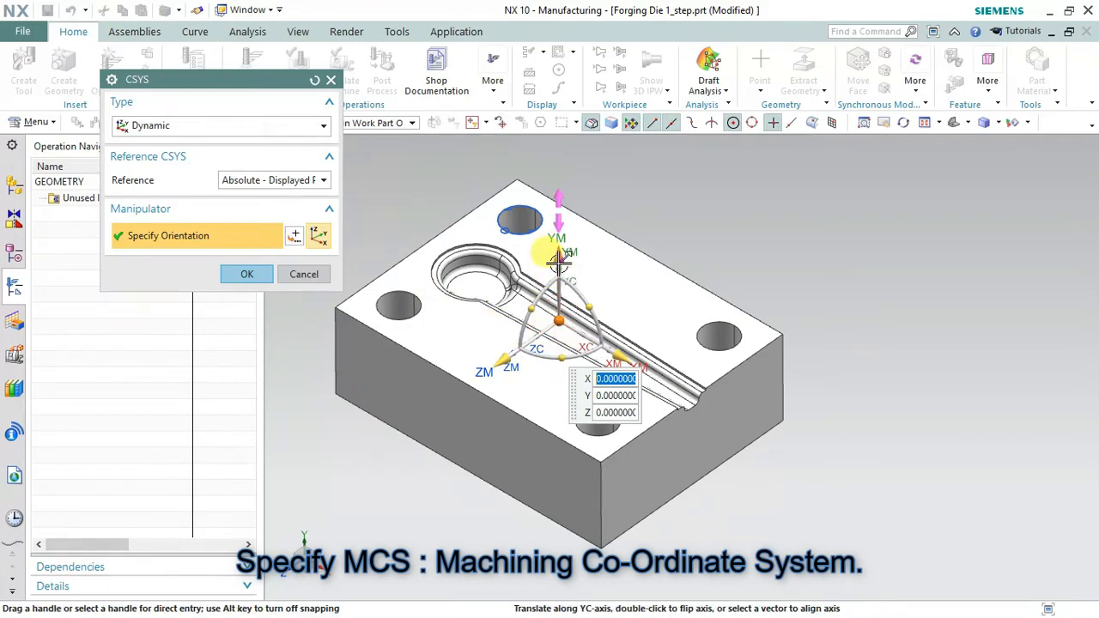
click(335, 307)
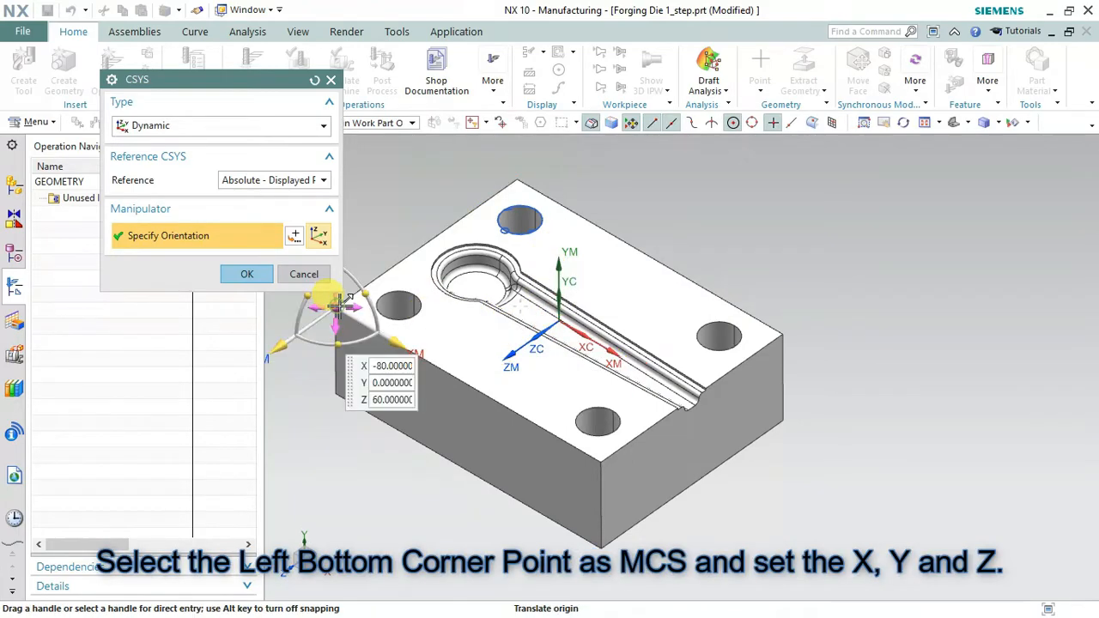
scroll(622, 362, down, 2)
scroll(454, 280, up, 1)
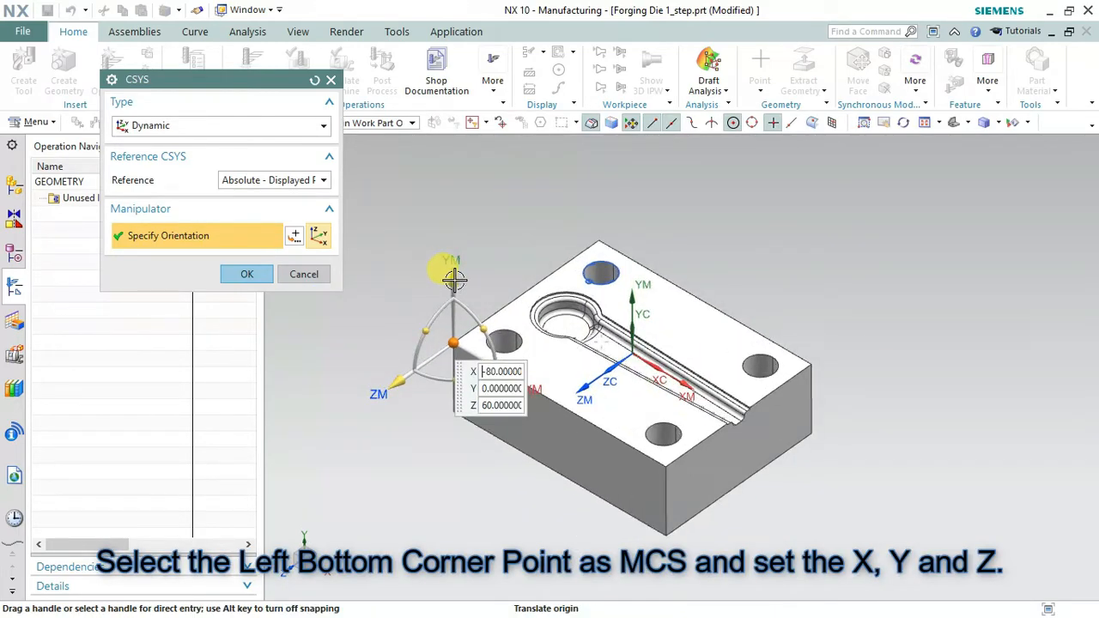
drag(429, 329, 471, 298)
click(445, 328)
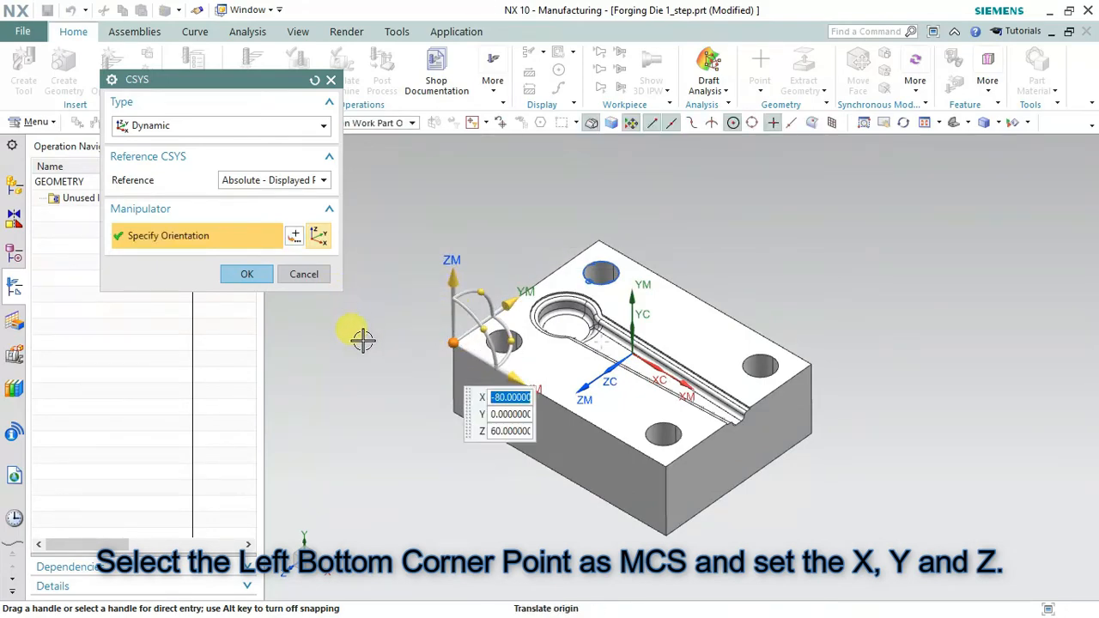
click(245, 274)
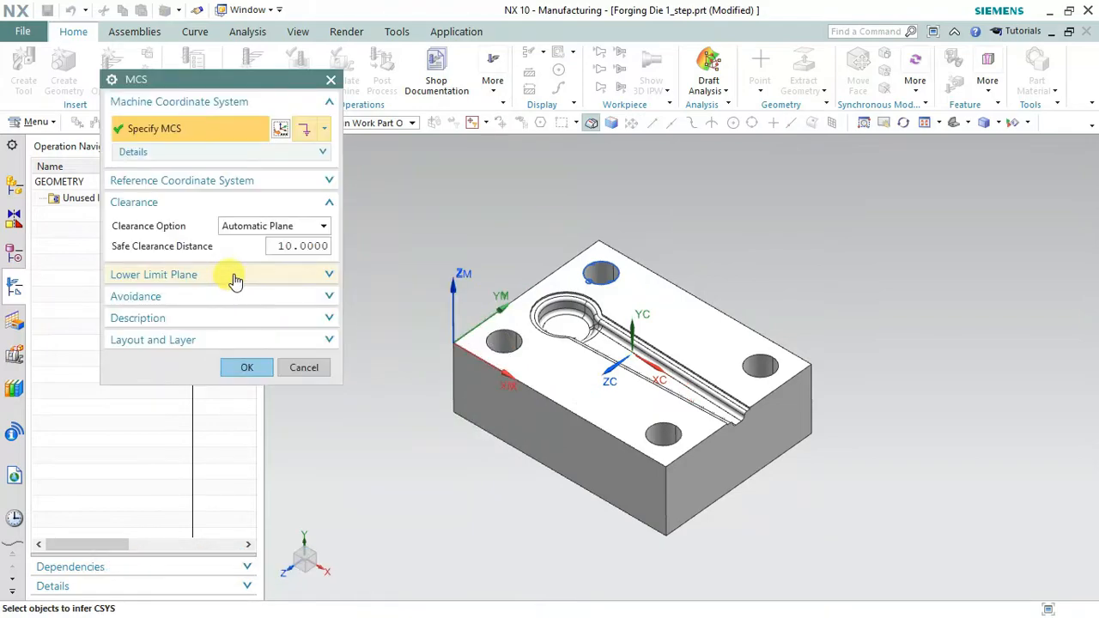
click(248, 369)
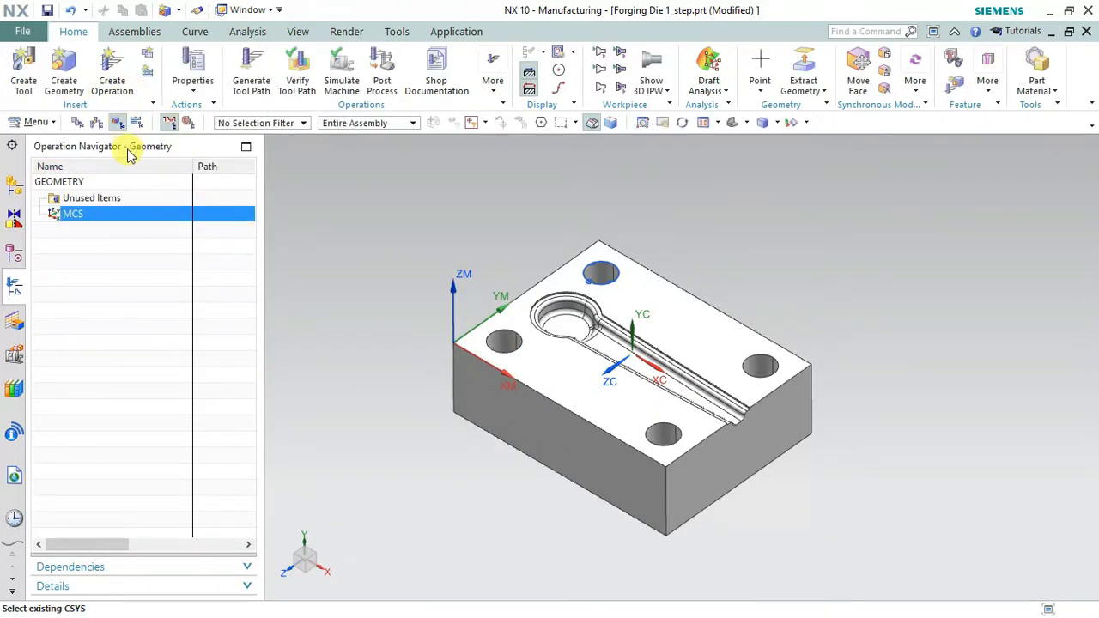
Create a mill_planar workpiece geometry named WORKPIECE under the MCS.
click(63, 68)
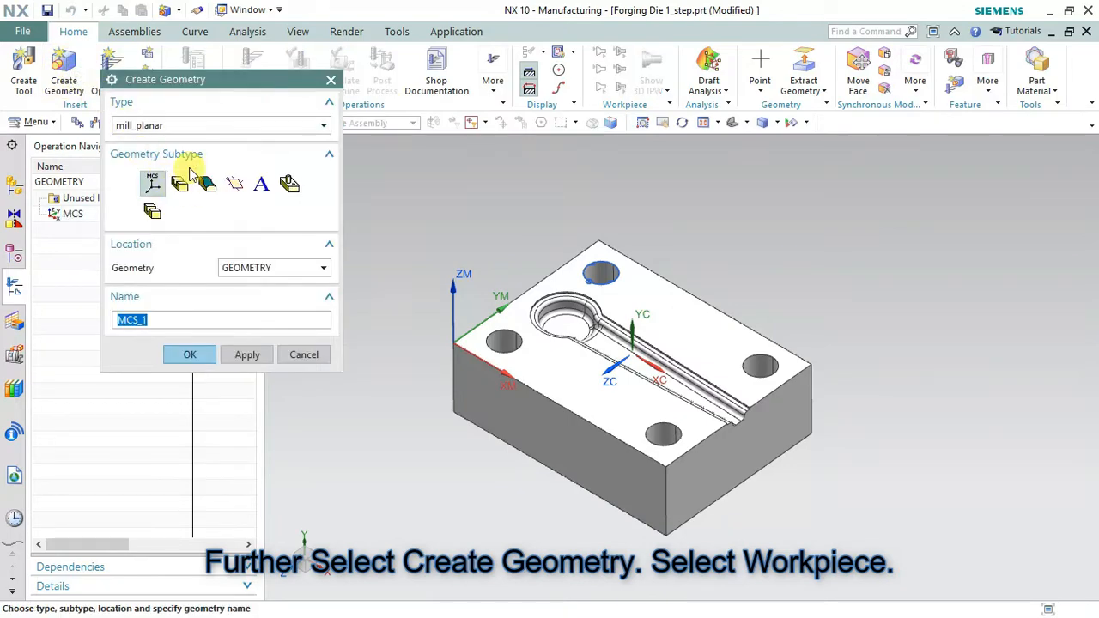
click(181, 184)
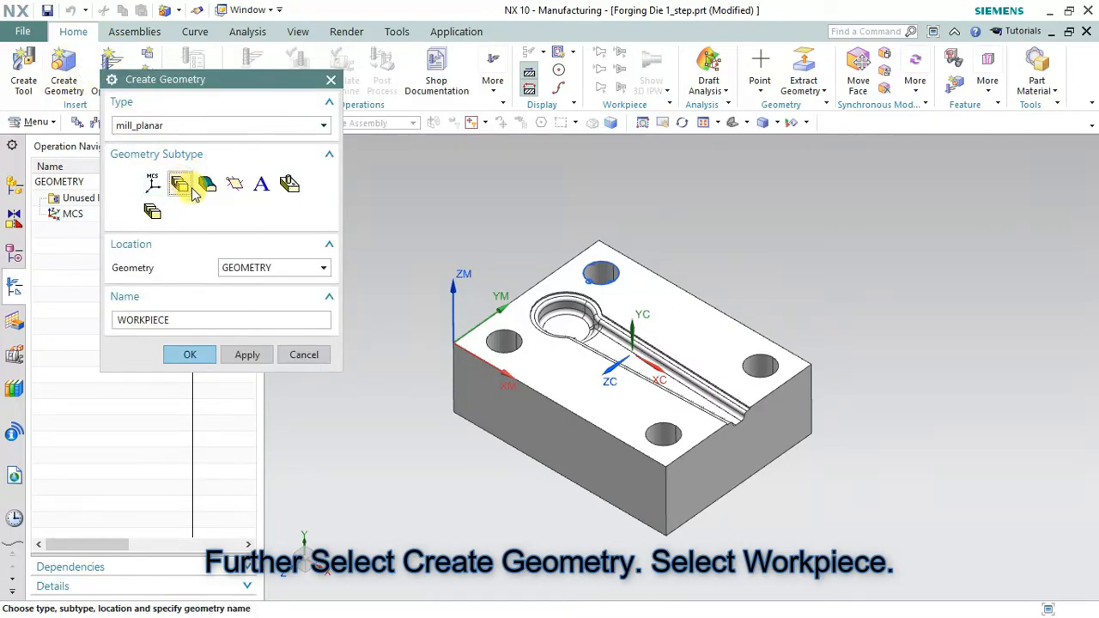
click(241, 268)
click(241, 298)
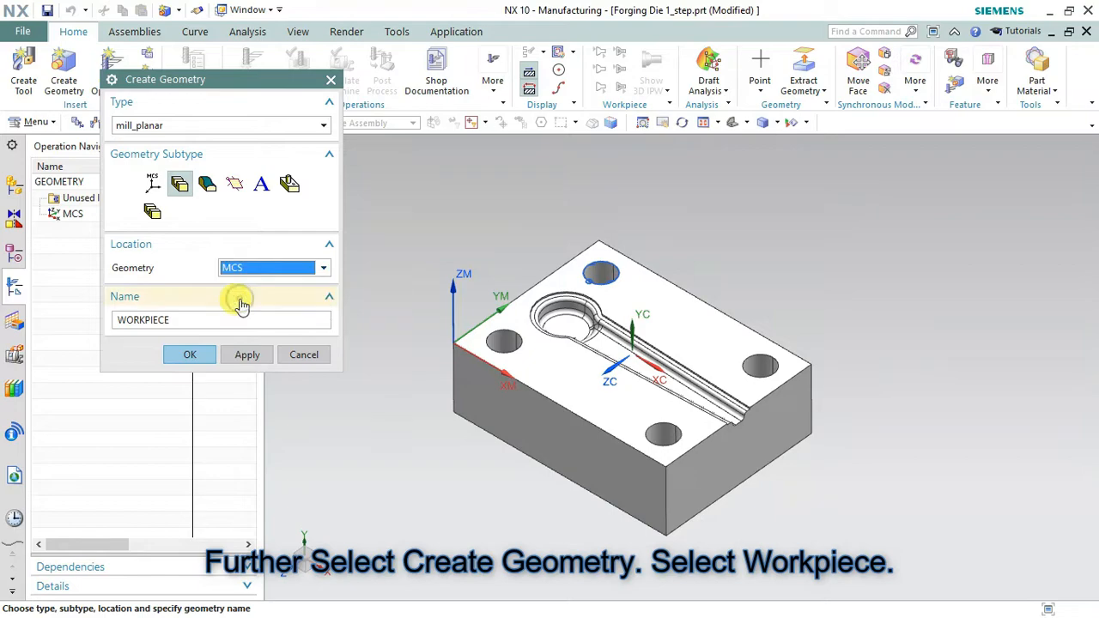
click(203, 358)
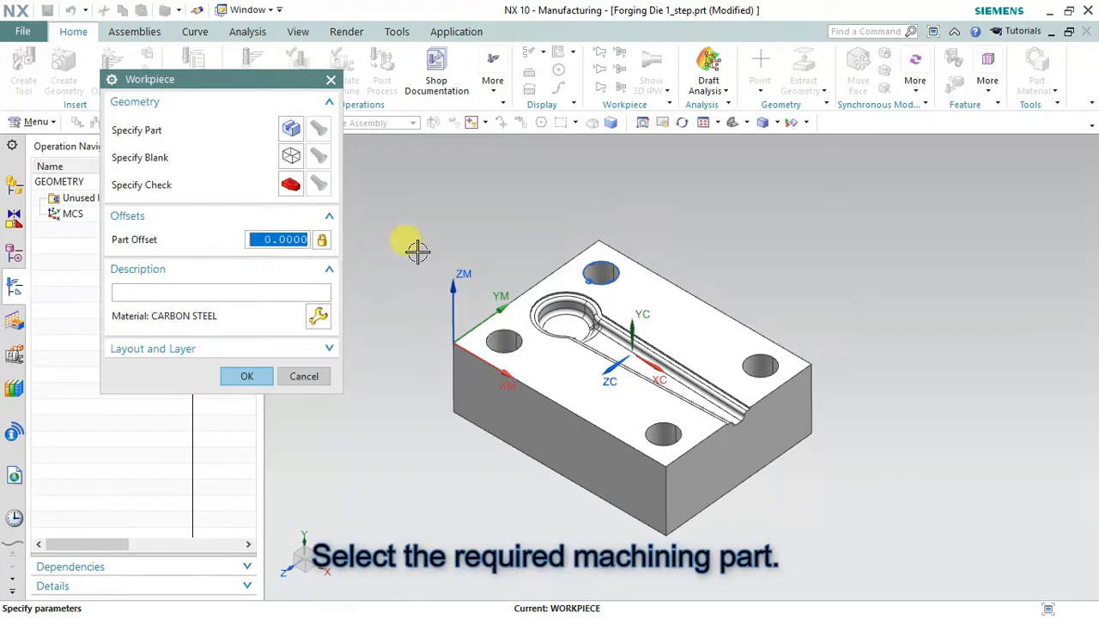
Specify the solid forging die body as the workpiece's part geometry.
click(292, 131)
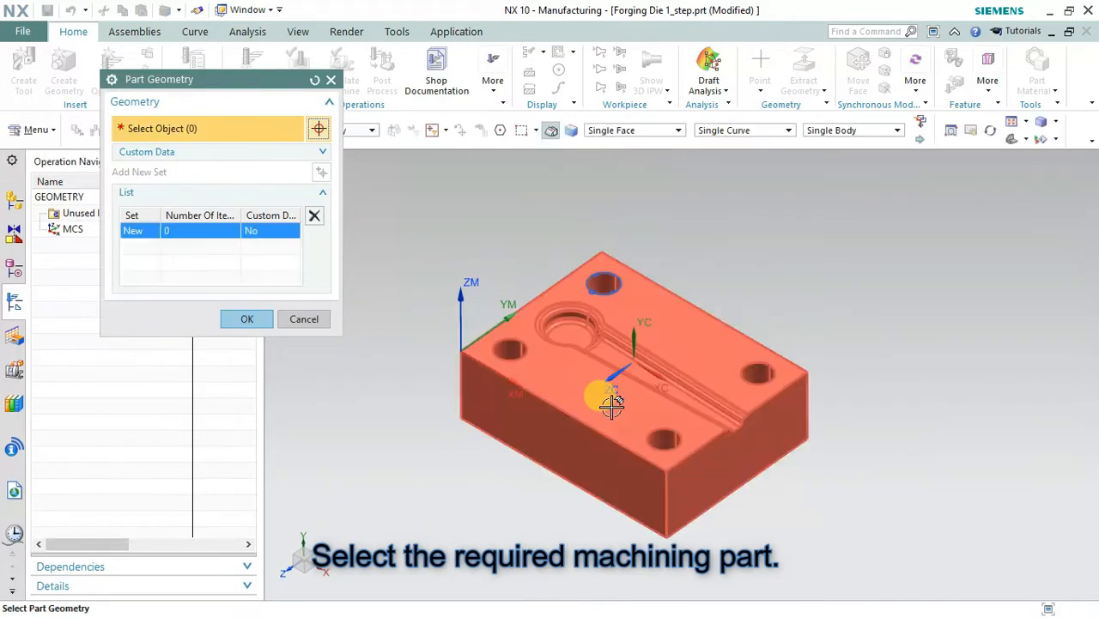
click(603, 400)
click(249, 342)
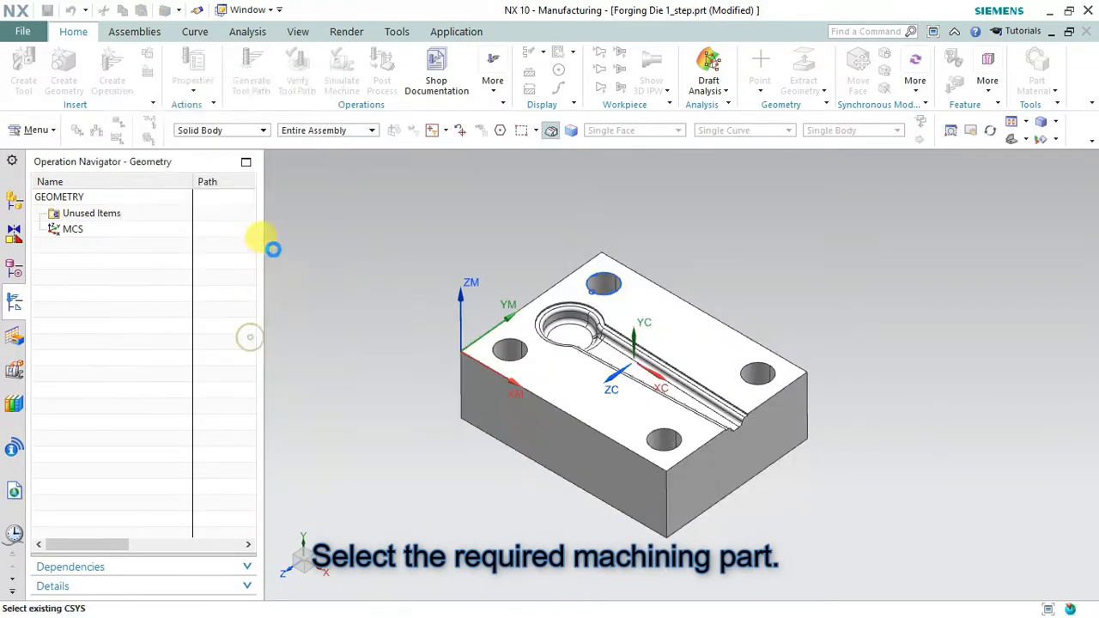
Define the workpiece's blank as a Bounding Block and set its XM+ limit to 2.
click(292, 154)
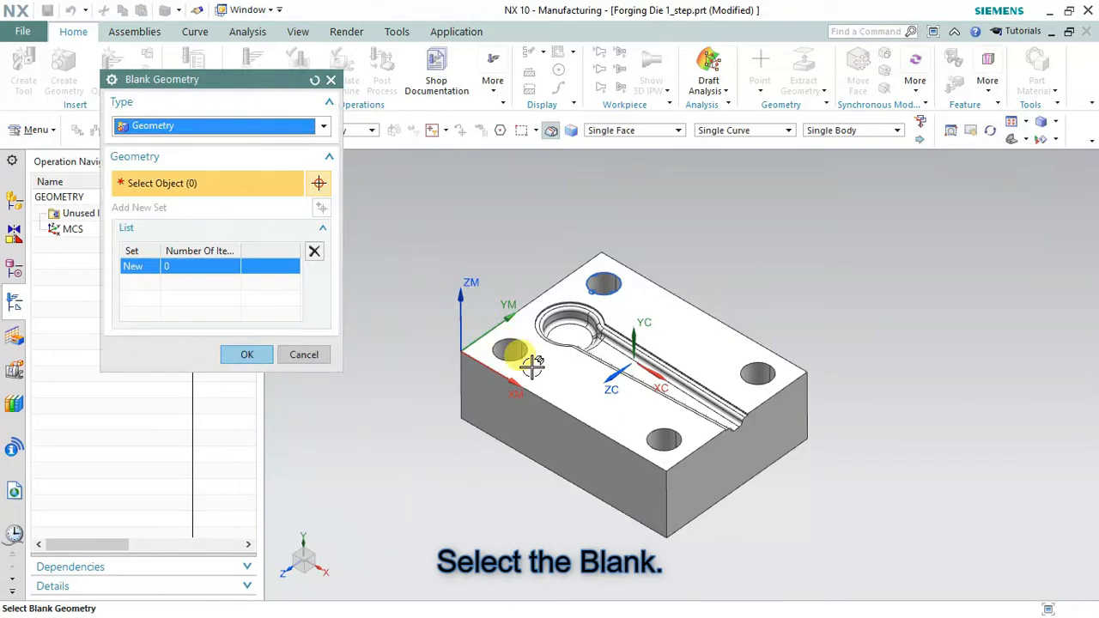
click(230, 129)
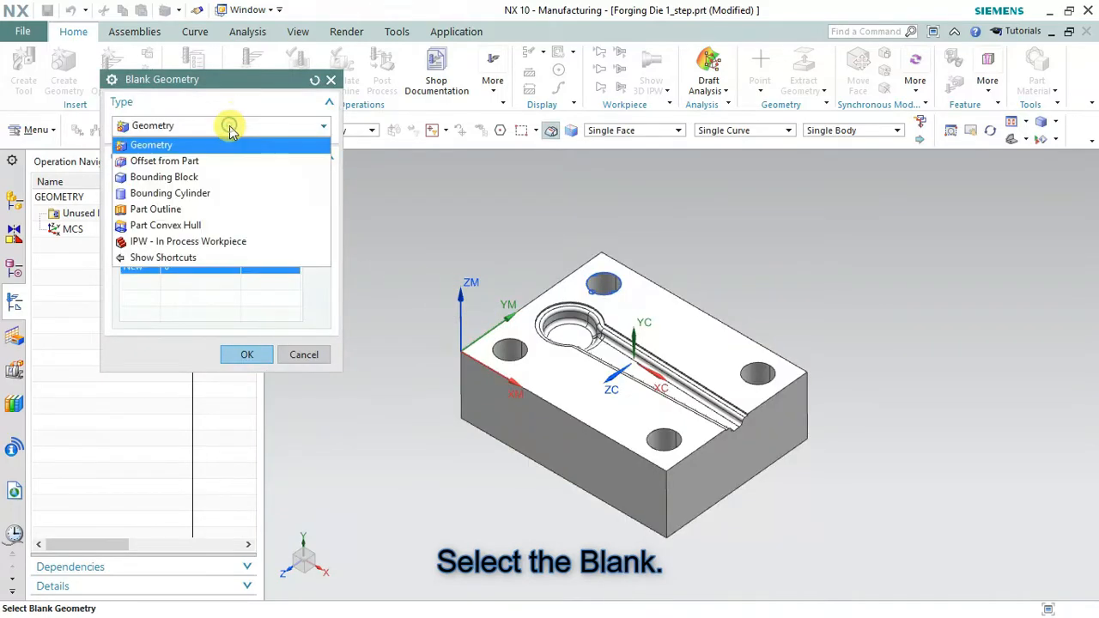
click(230, 177)
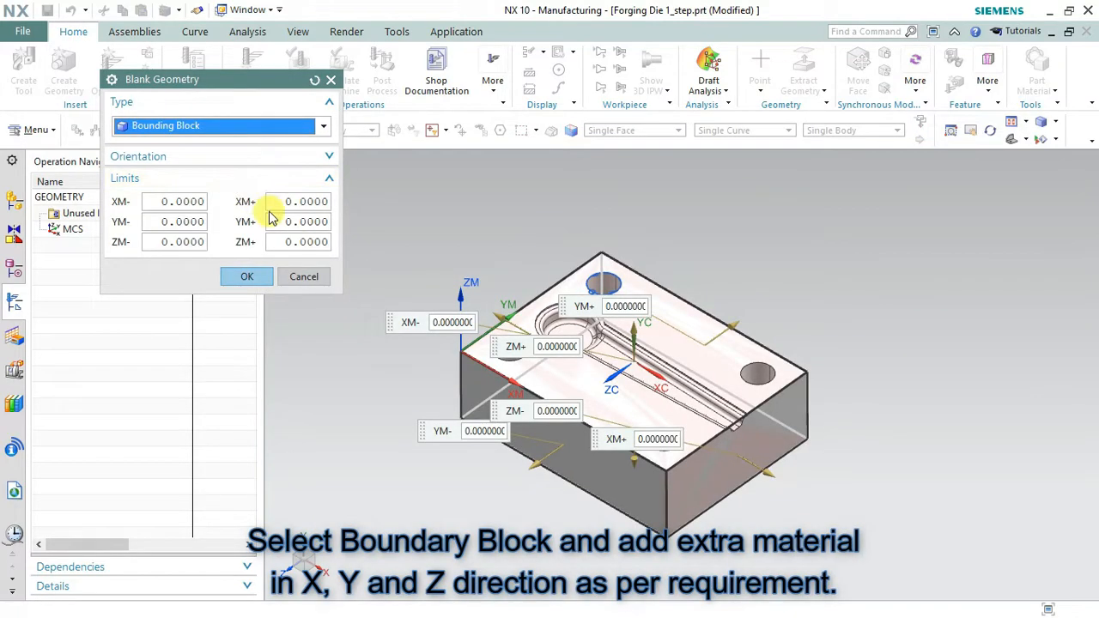
click(275, 202)
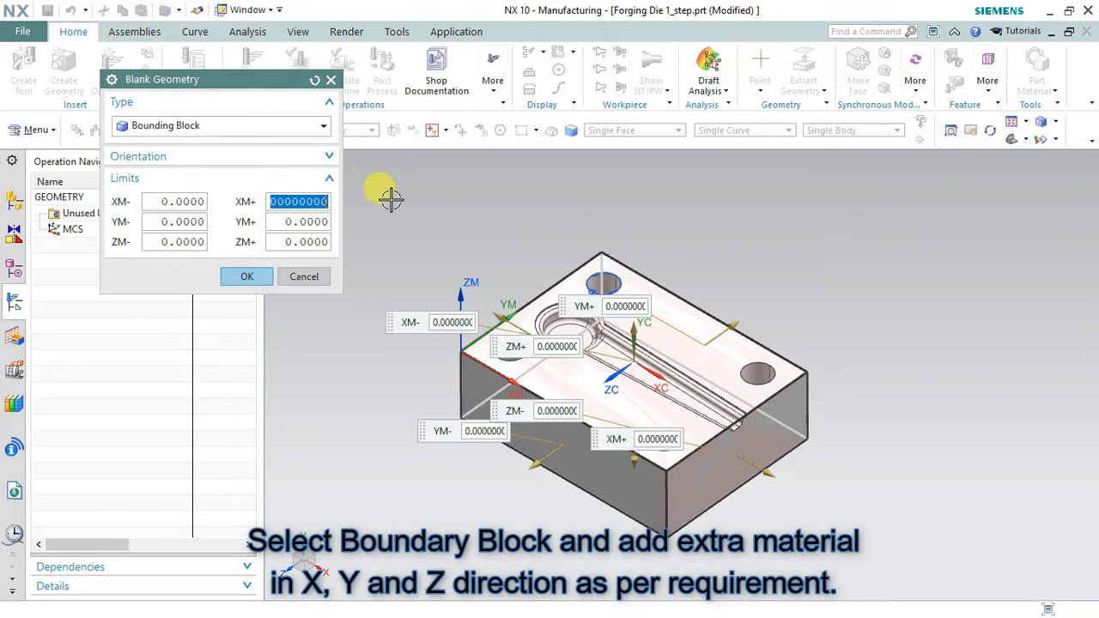
text(2)
key(Tab)
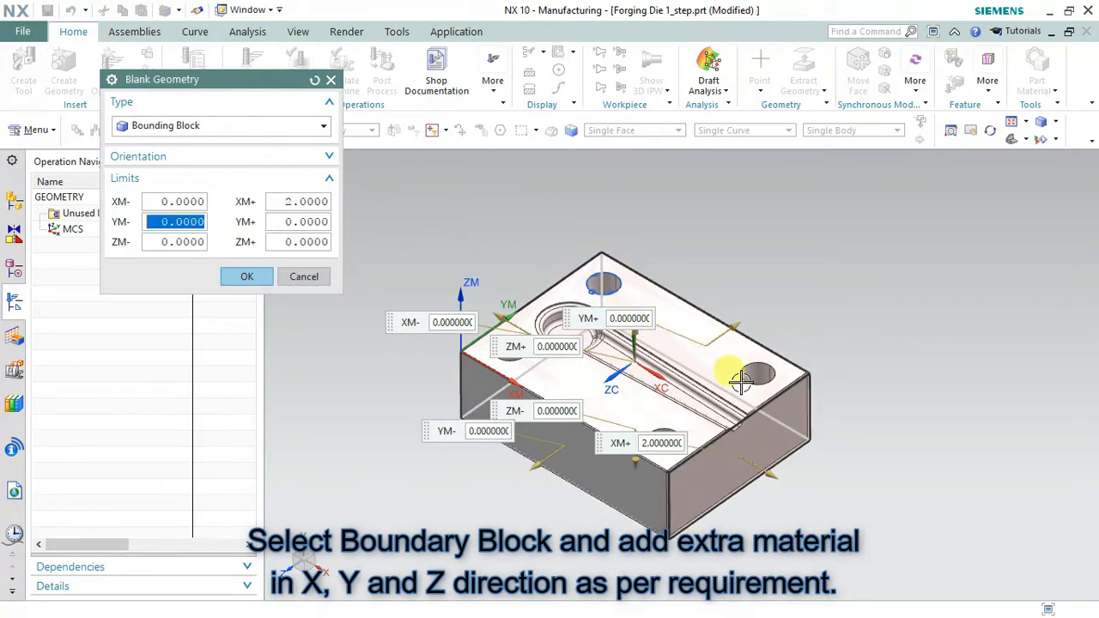
Set the bounding block's YM+ limit to 2.
scroll(699, 438, up, 5)
scroll(704, 429, down, 5)
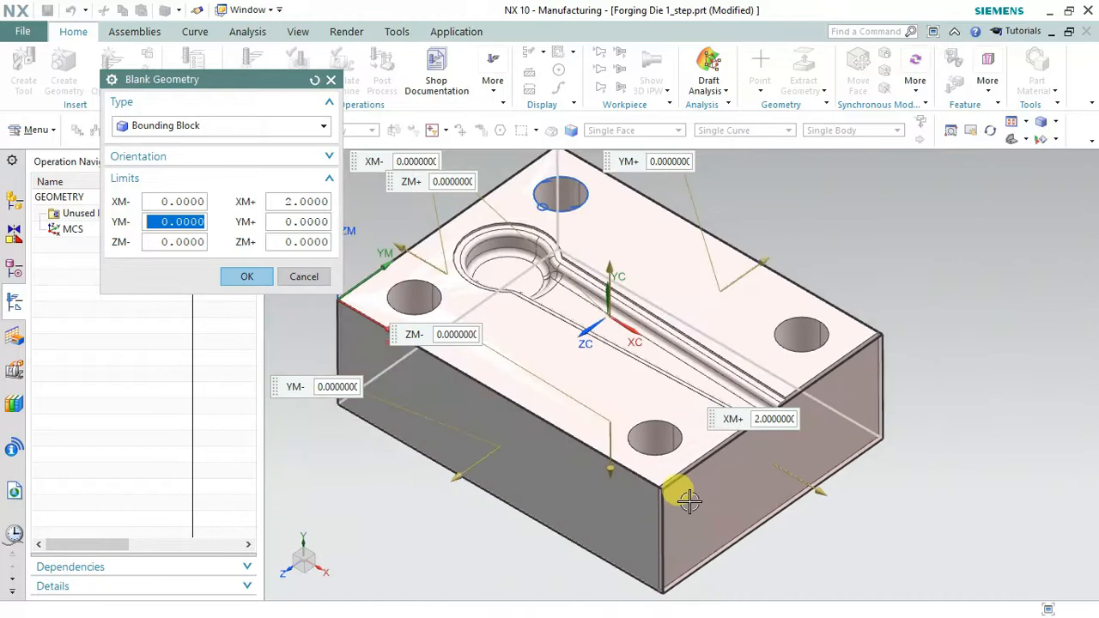
scroll(858, 289, up, 3)
scroll(856, 345, down, 3)
scroll(844, 278, up, 3)
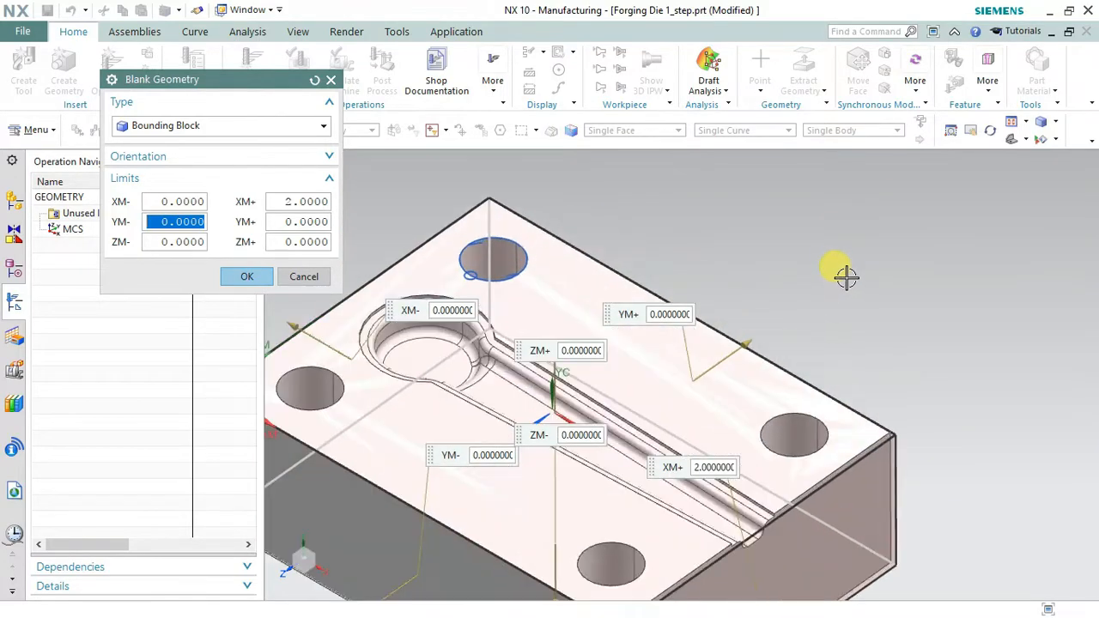
click(284, 220)
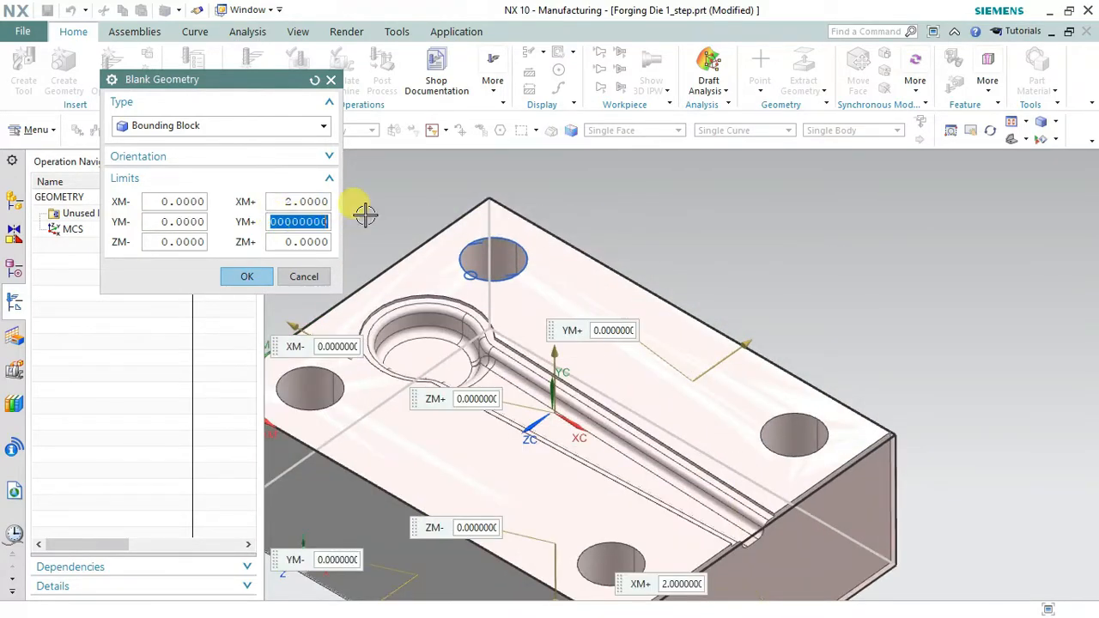
text(2)
key(Tab)
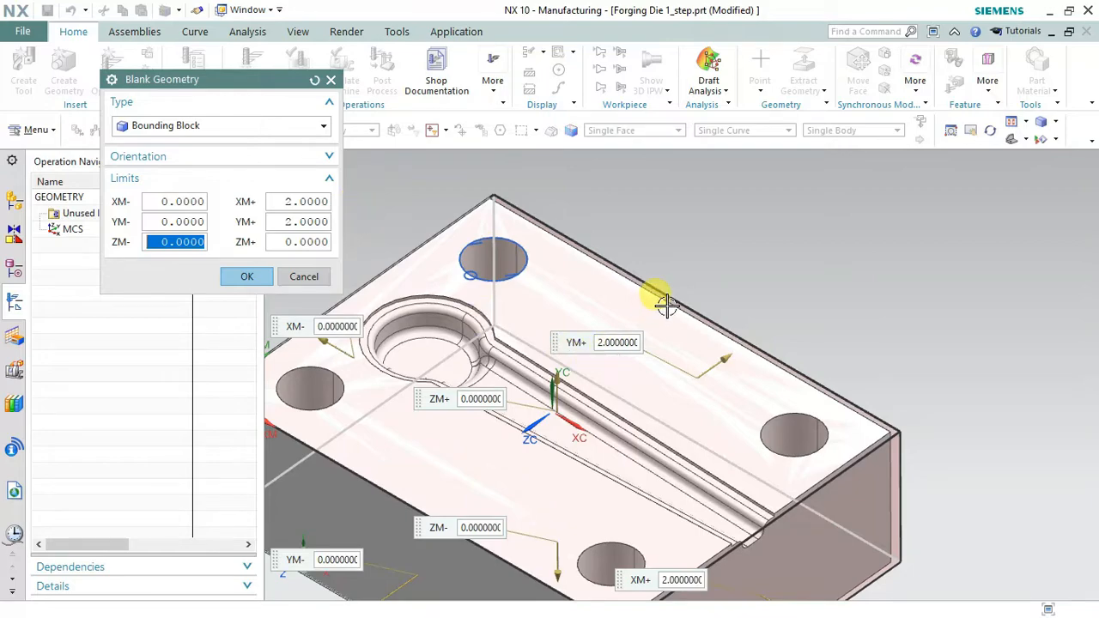
Set the bounding block's ZM+ limit to 2.
scroll(678, 351, down, 3)
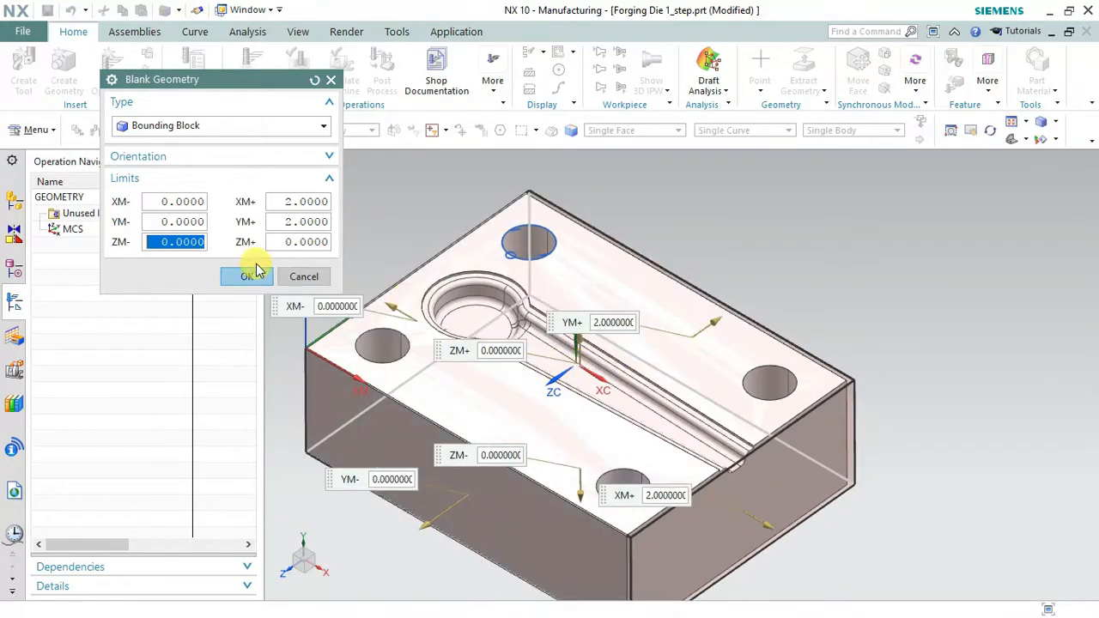
click(273, 244)
text(2)
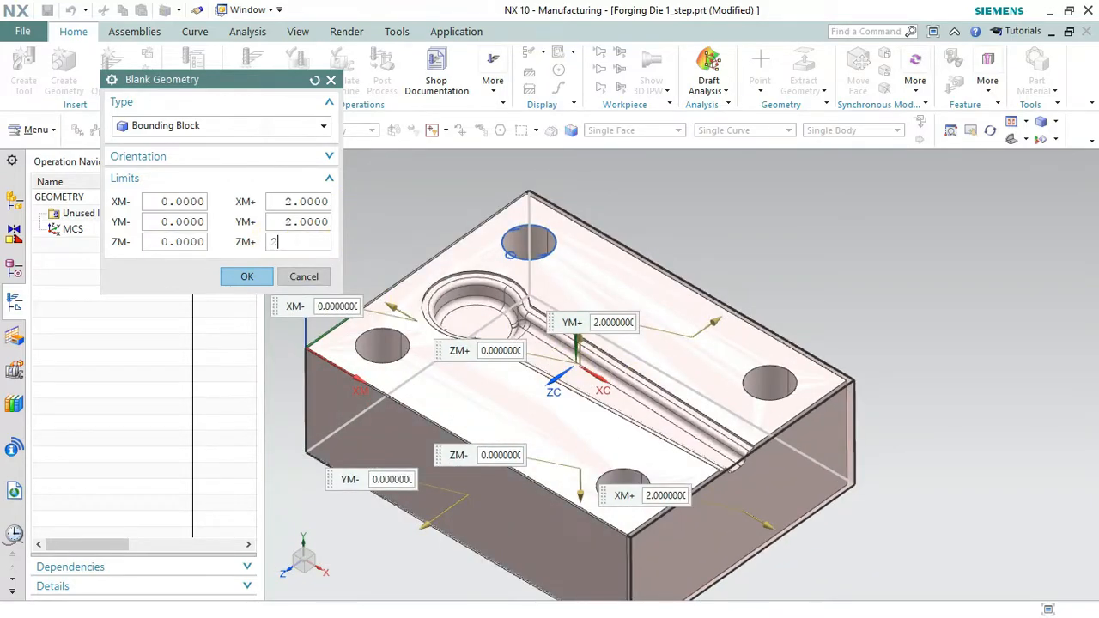
key(Tab)
Set the bounding block's ZM+ limit to 5, then accept the blank and the WORKPIECE definition.
middle_drag(400, 279, 662, 351)
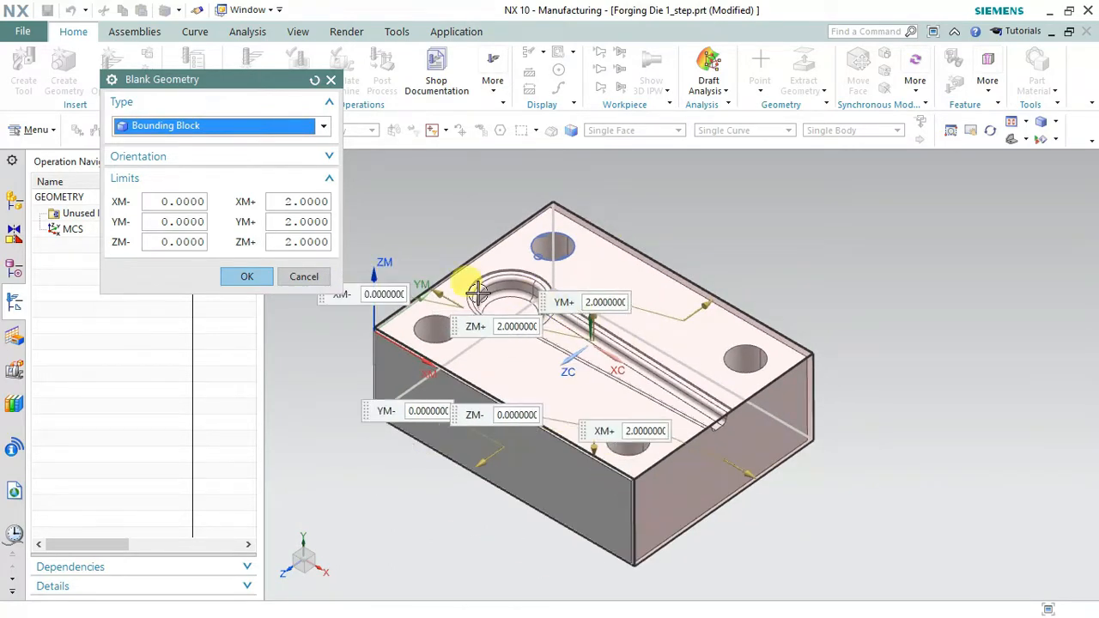
scroll(477, 291, up, 1)
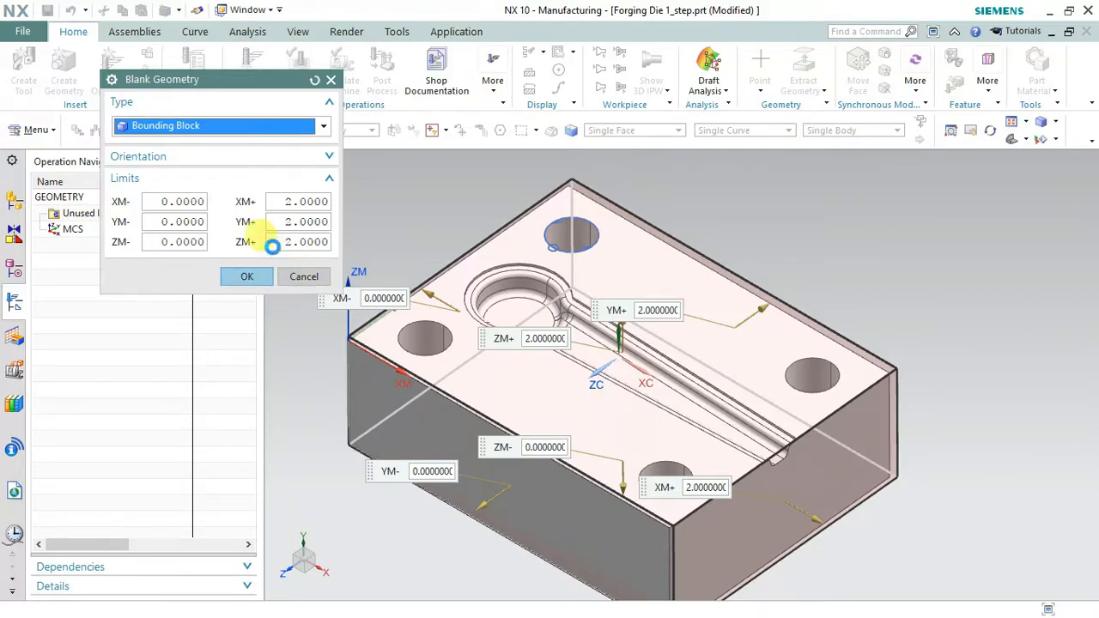
click(271, 246)
text(5)
key(Tab)
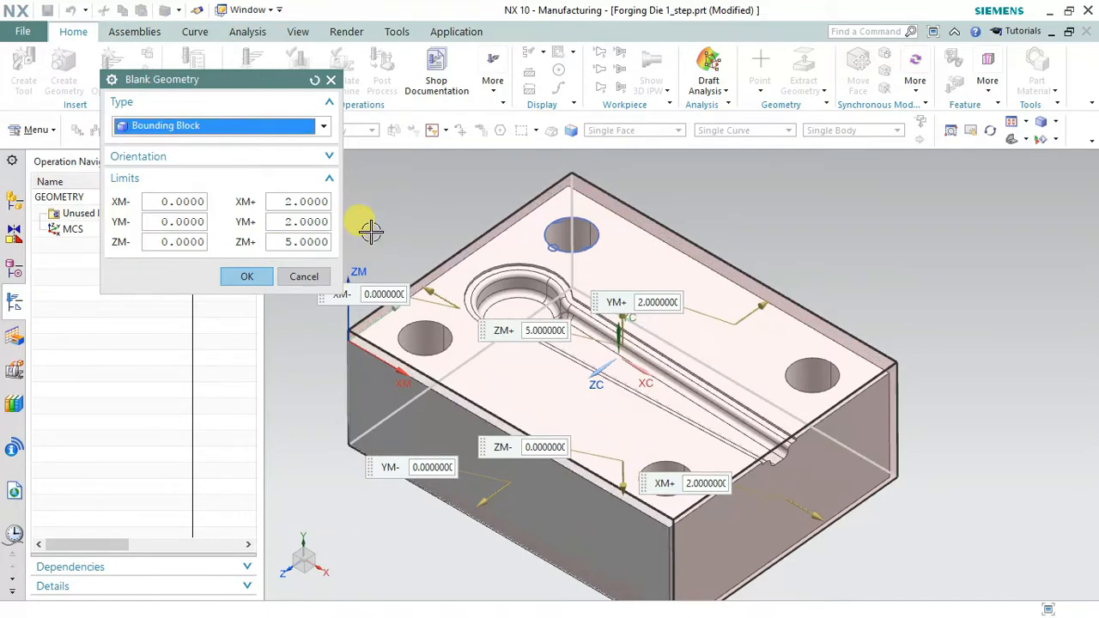
click(257, 276)
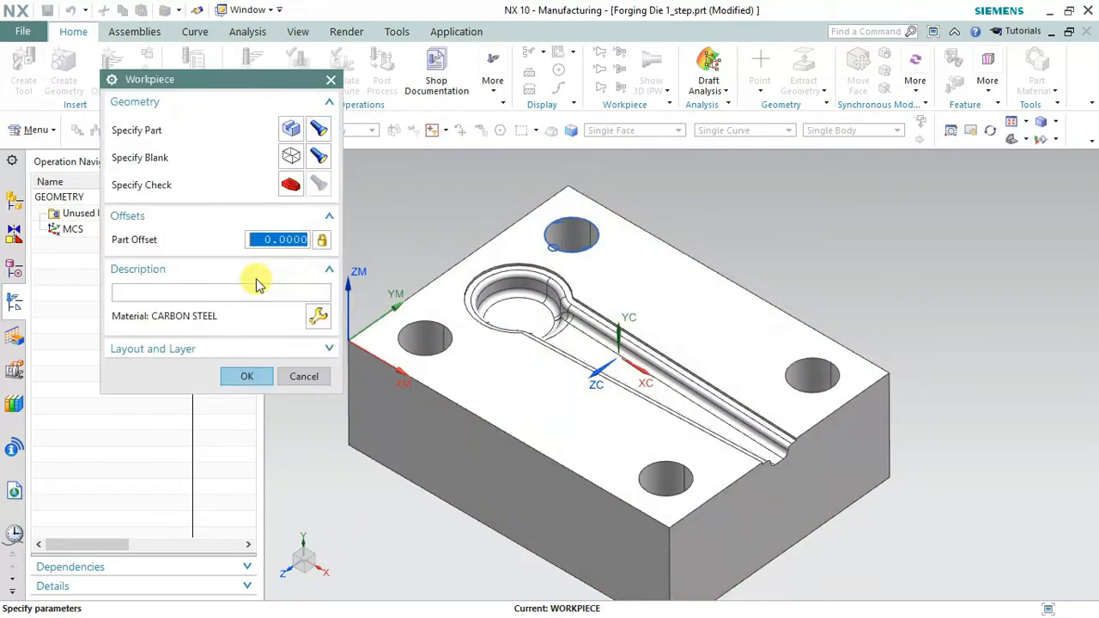
click(244, 377)
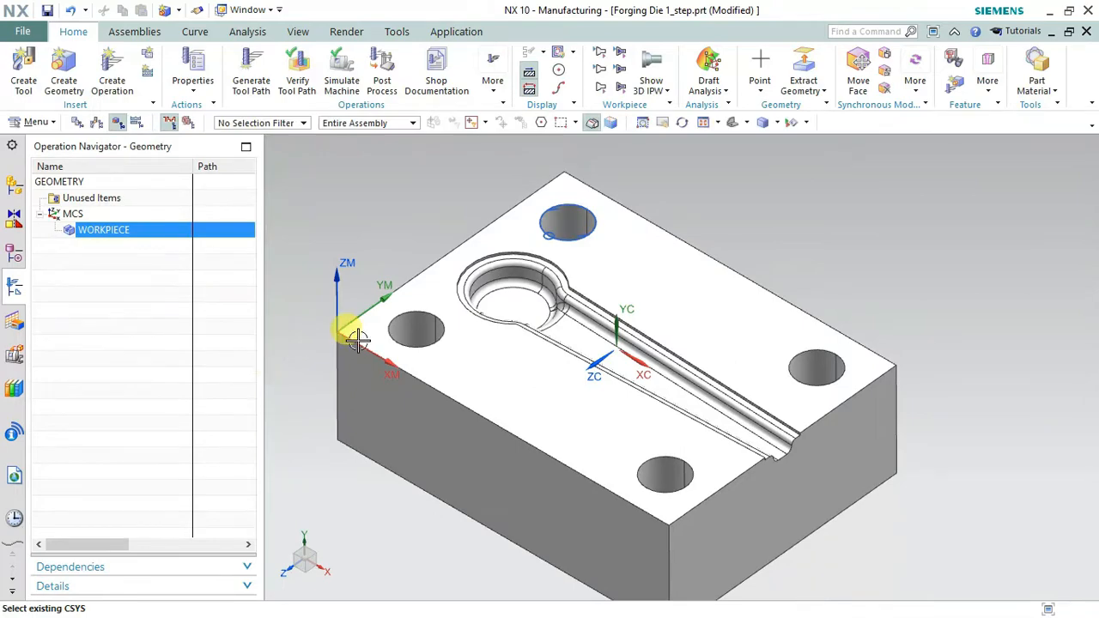
Insert a new mill_planar operation under WORKPIECE with the Face Milling with Boundaries subtype.
scroll(546, 292, down, 2)
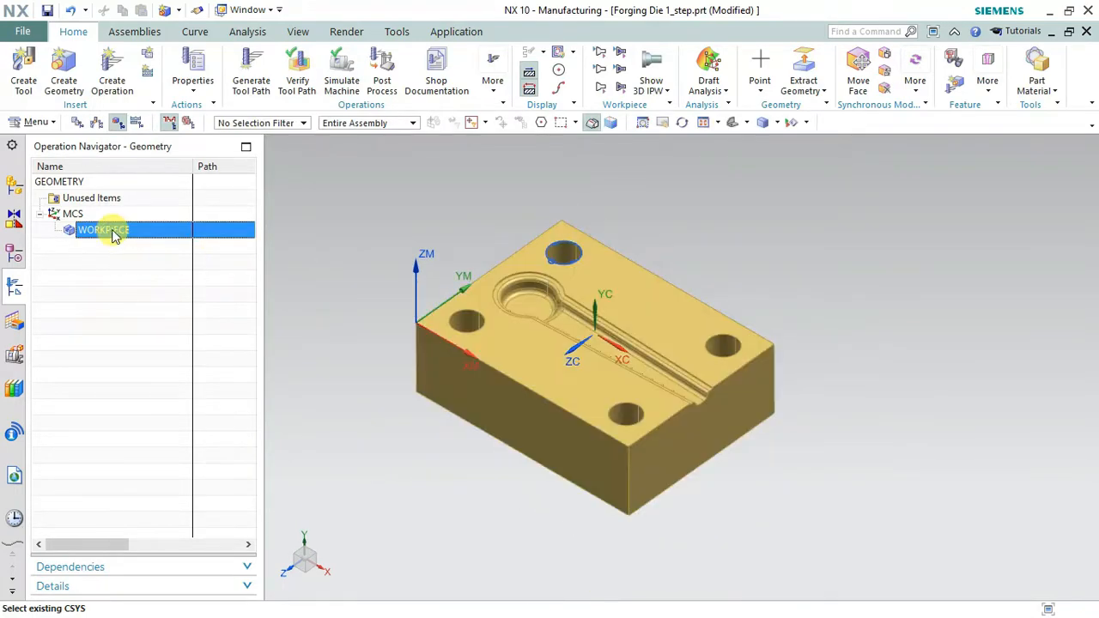
click(114, 236)
click(120, 282)
right_click(97, 233)
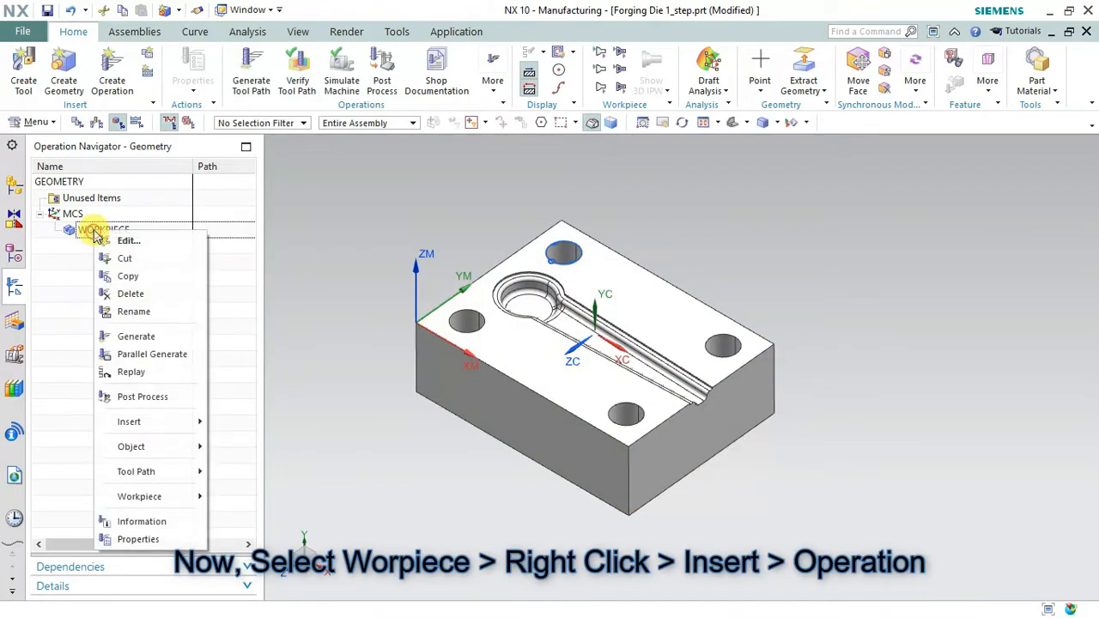
mouse_move(157, 424)
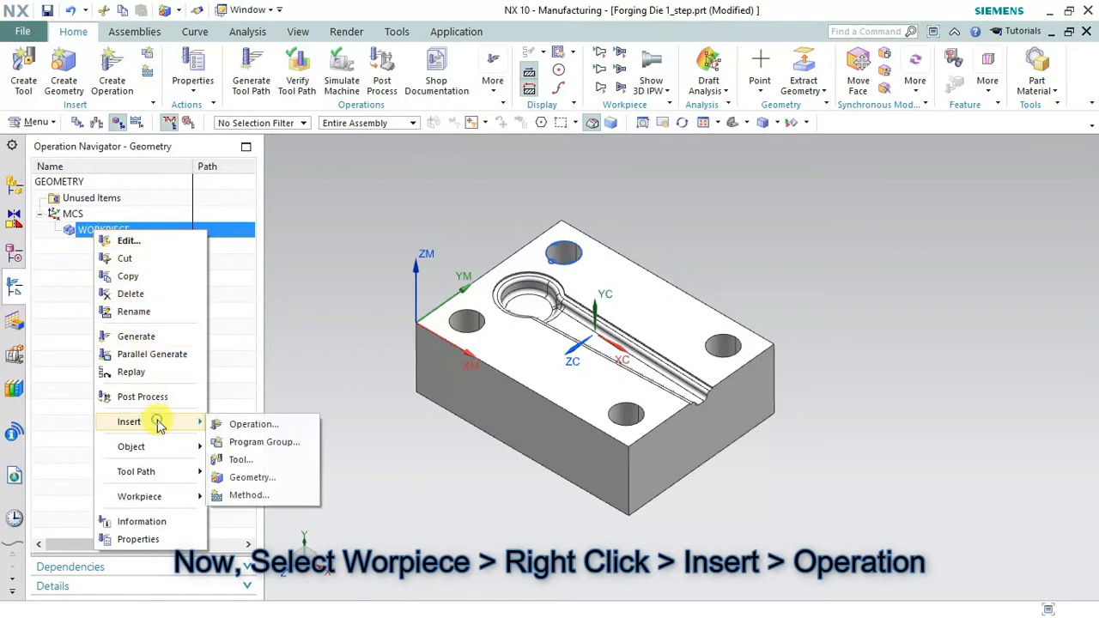
click(222, 426)
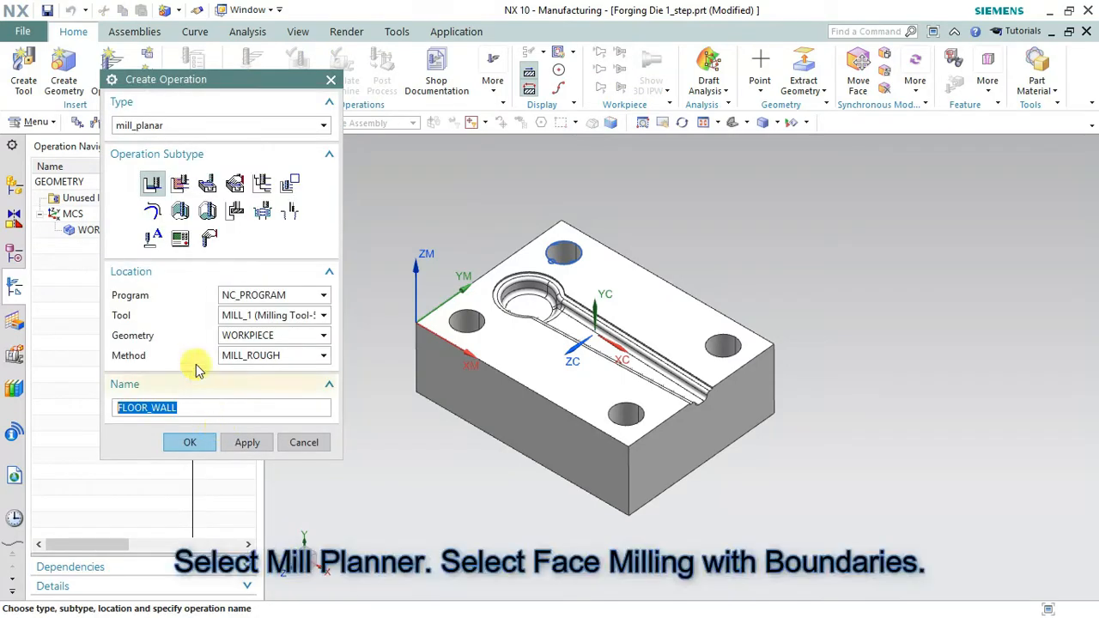
click(157, 129)
click(146, 140)
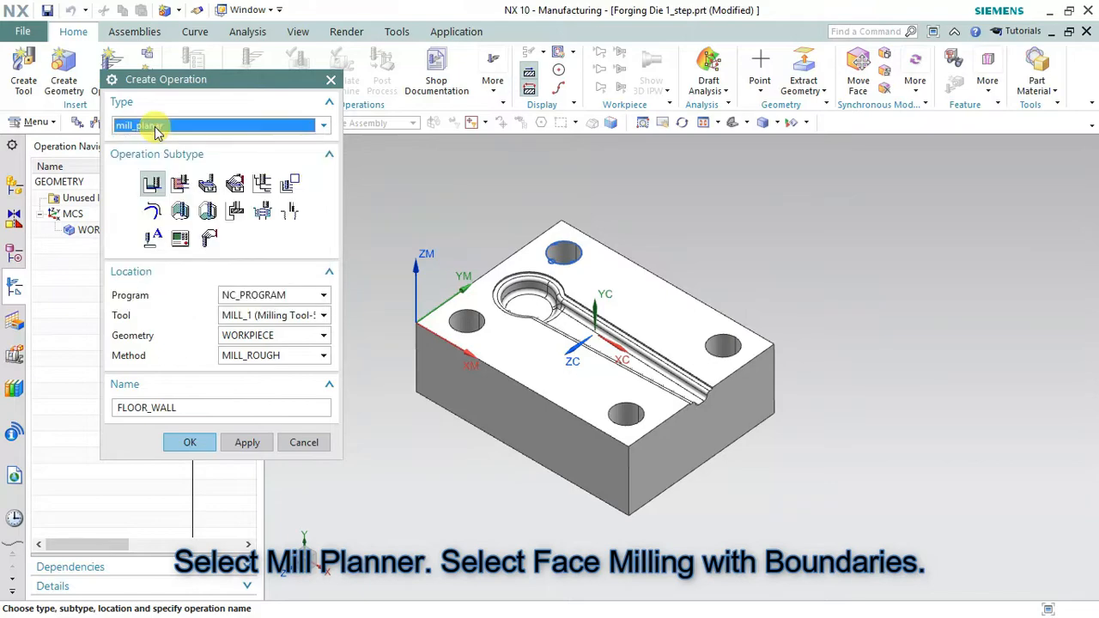
click(211, 188)
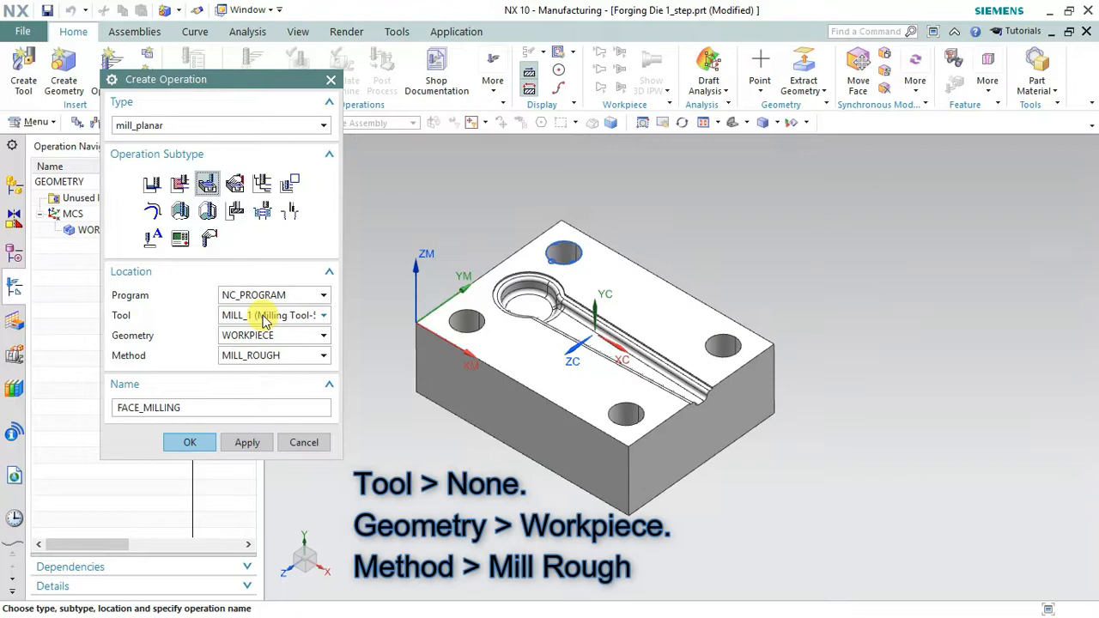
Create the FACE_MILLING operation with program NC_PROGRAM, tool NONE, geometry WORKPIECE and method MILL_ROUGH.
click(265, 320)
click(263, 315)
click(263, 316)
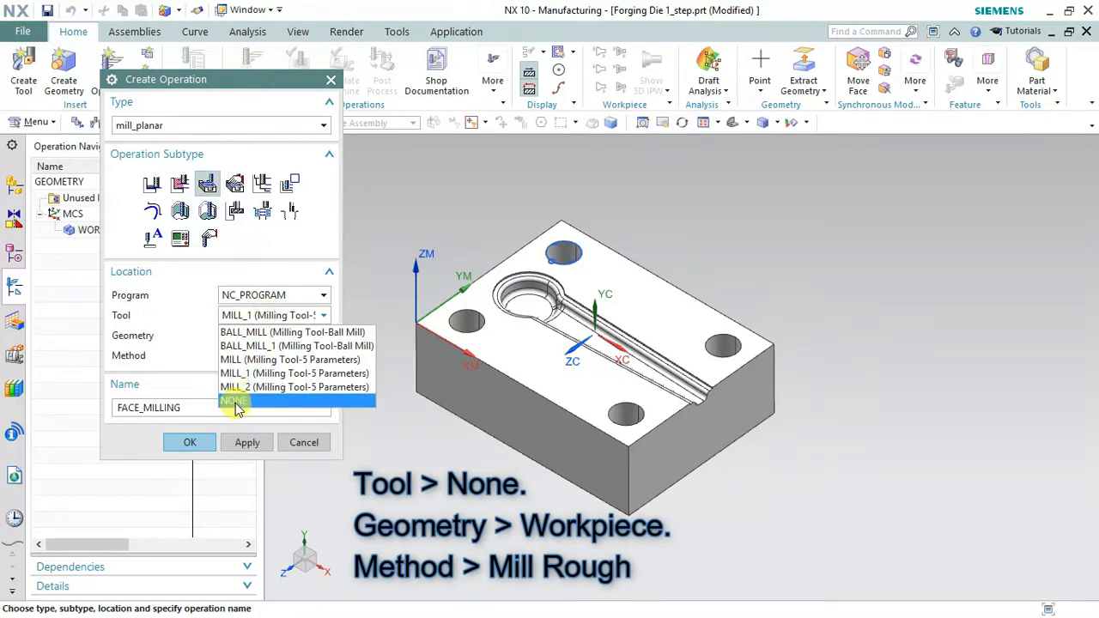
click(236, 401)
click(252, 295)
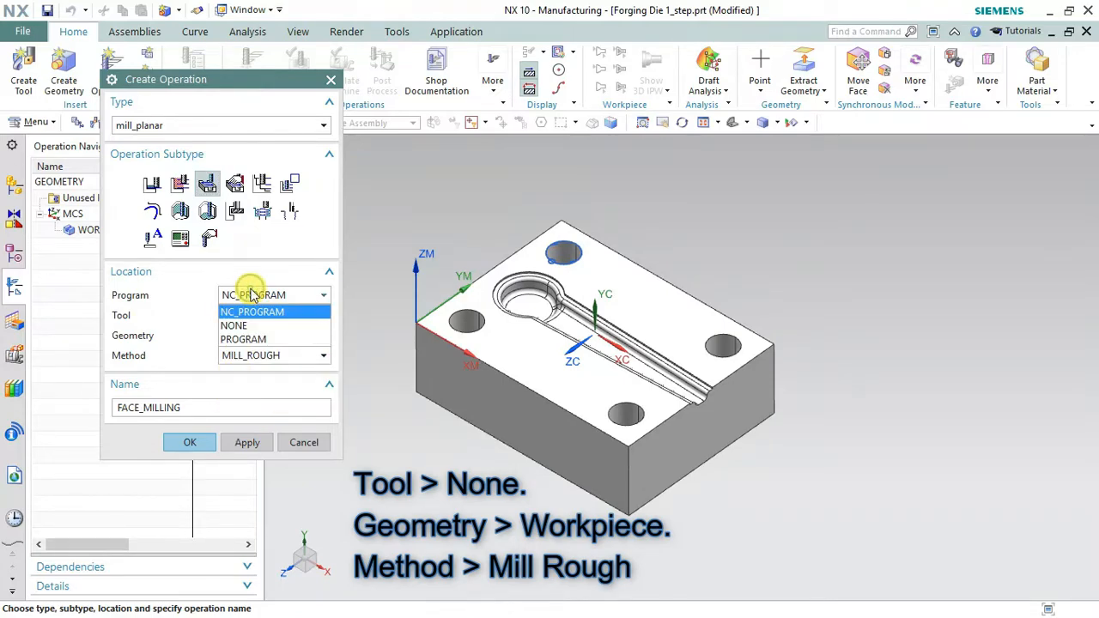
click(247, 294)
click(265, 339)
click(266, 343)
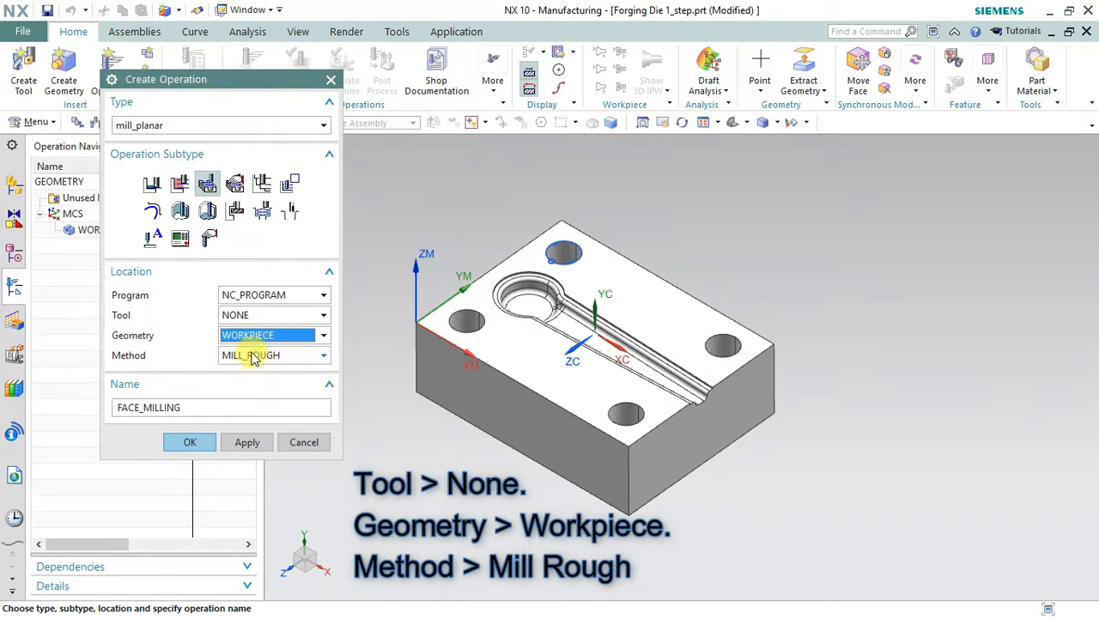
click(258, 355)
click(260, 396)
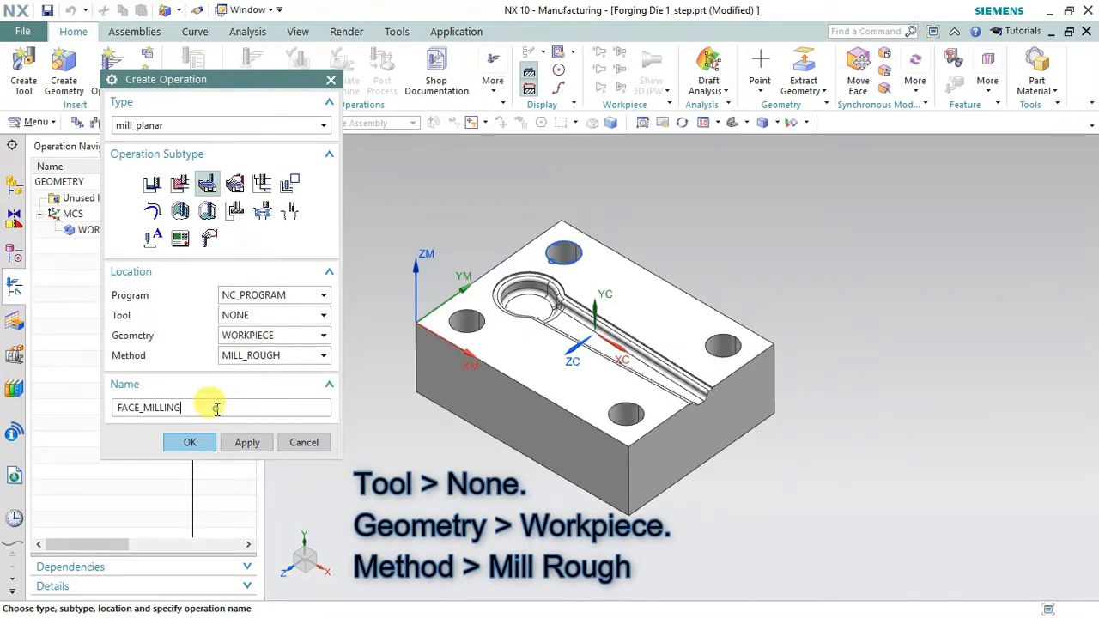
click(190, 442)
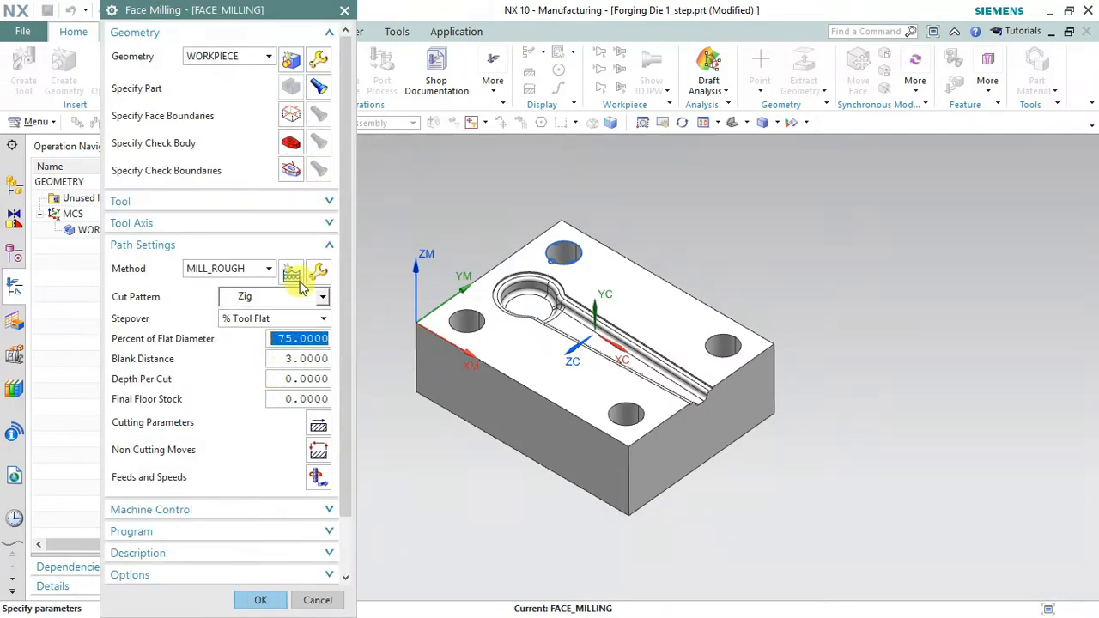
Display the operation's inherited part geometry and specify the die's top face as the face boundary.
click(318, 89)
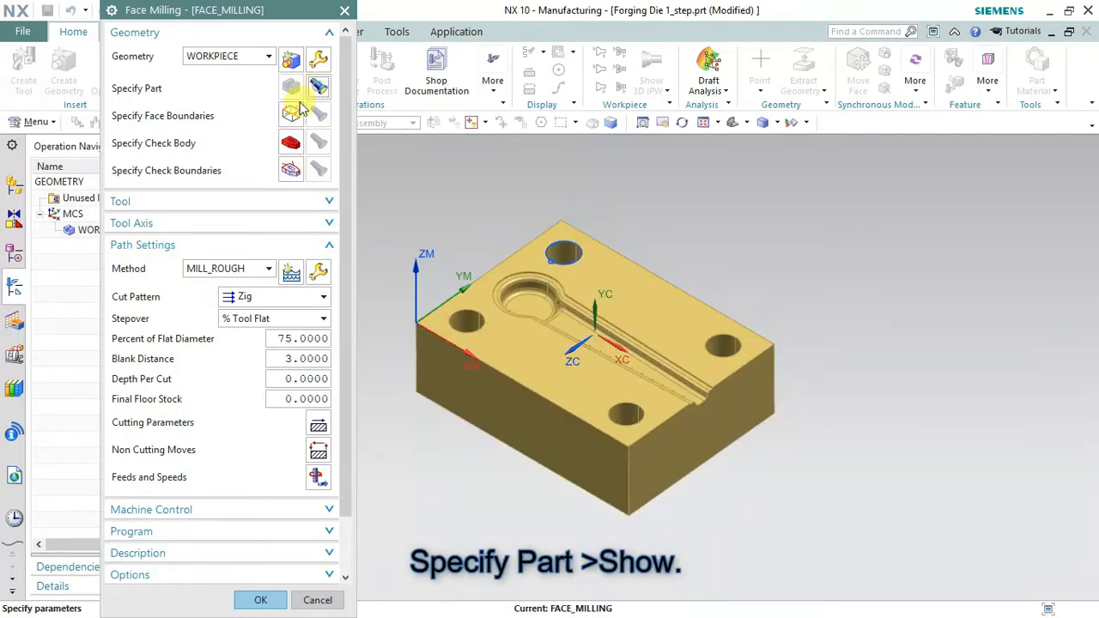
click(291, 117)
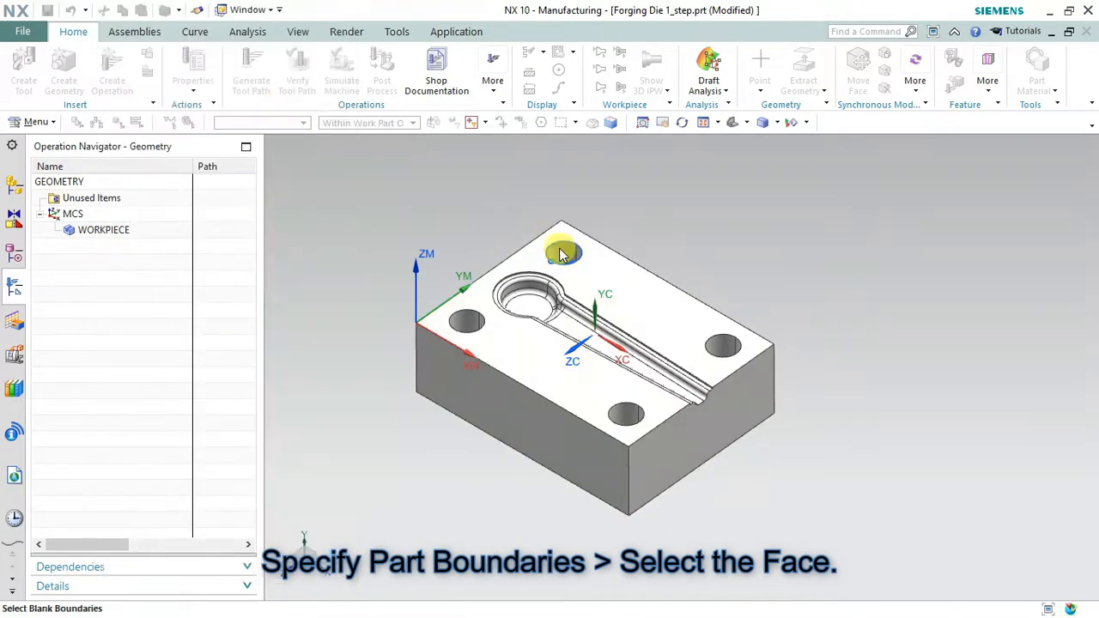
click(605, 281)
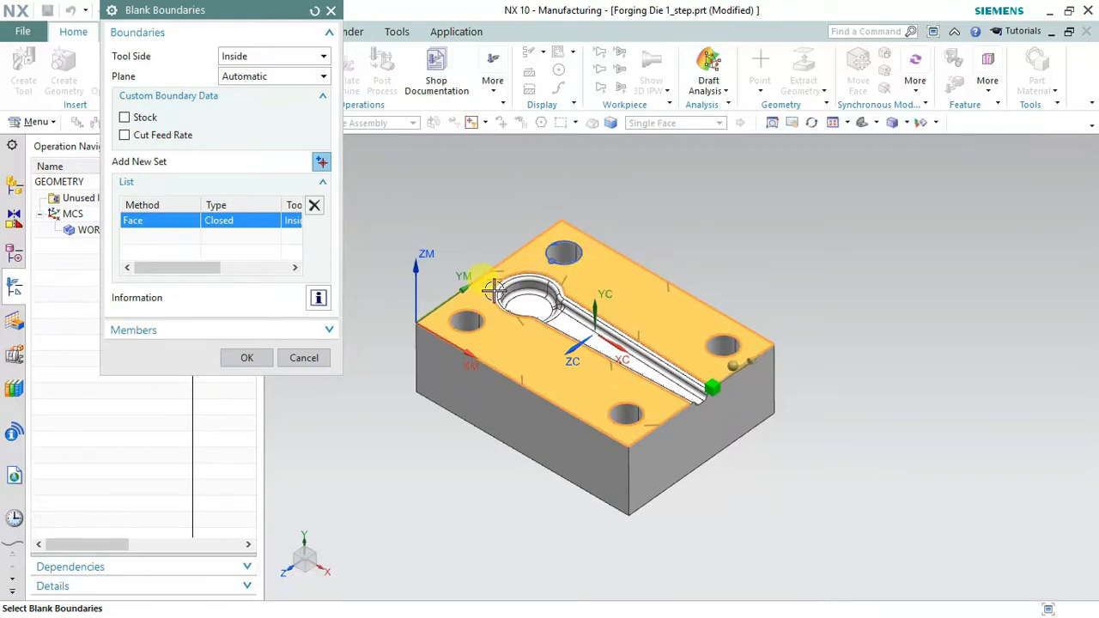
click(246, 358)
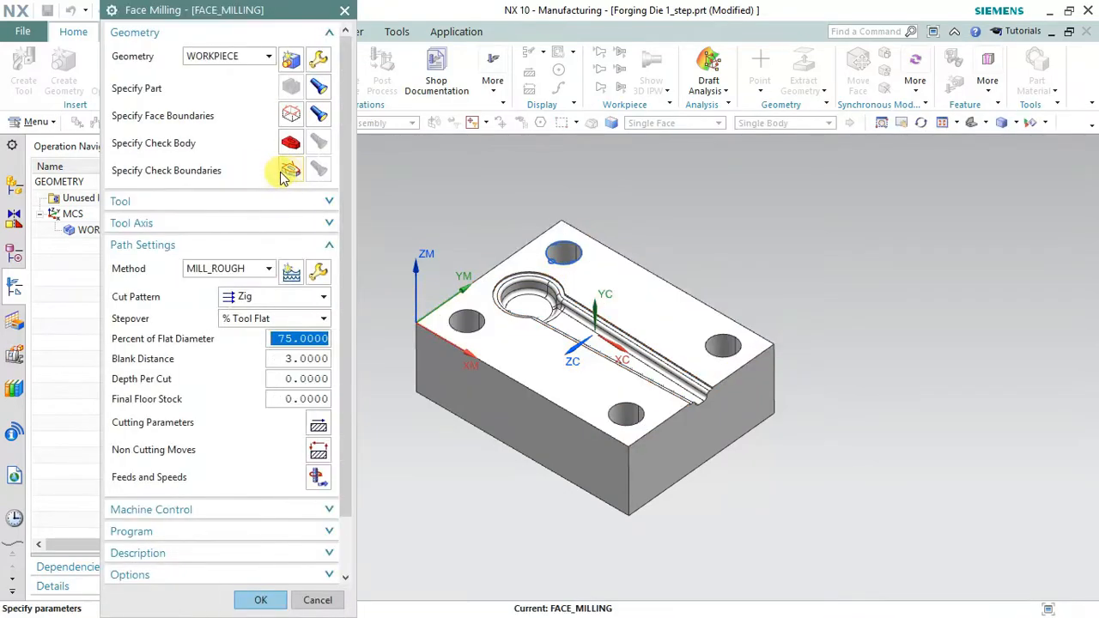
Specify the check boundary with the Points method, using the four corners of the die's top face in order, and accept it.
click(290, 170)
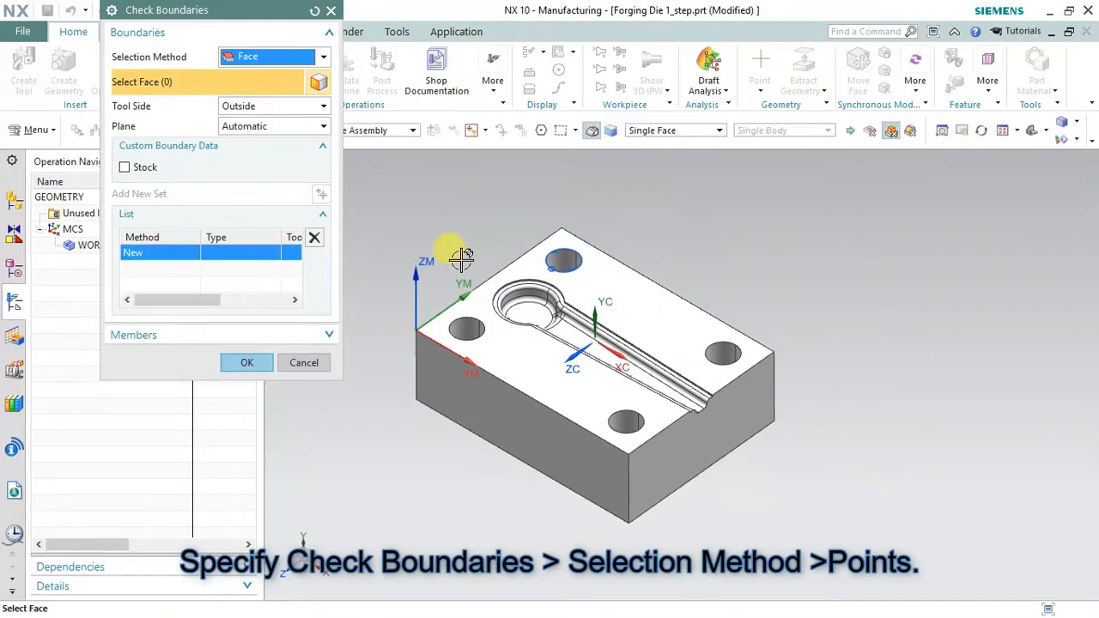
click(262, 66)
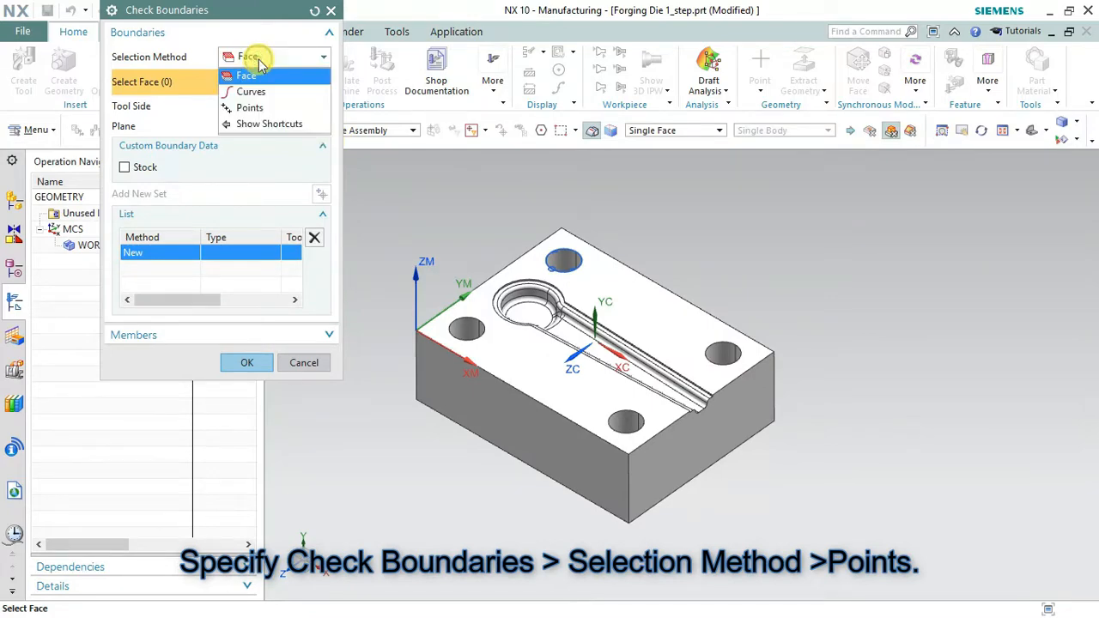
click(262, 108)
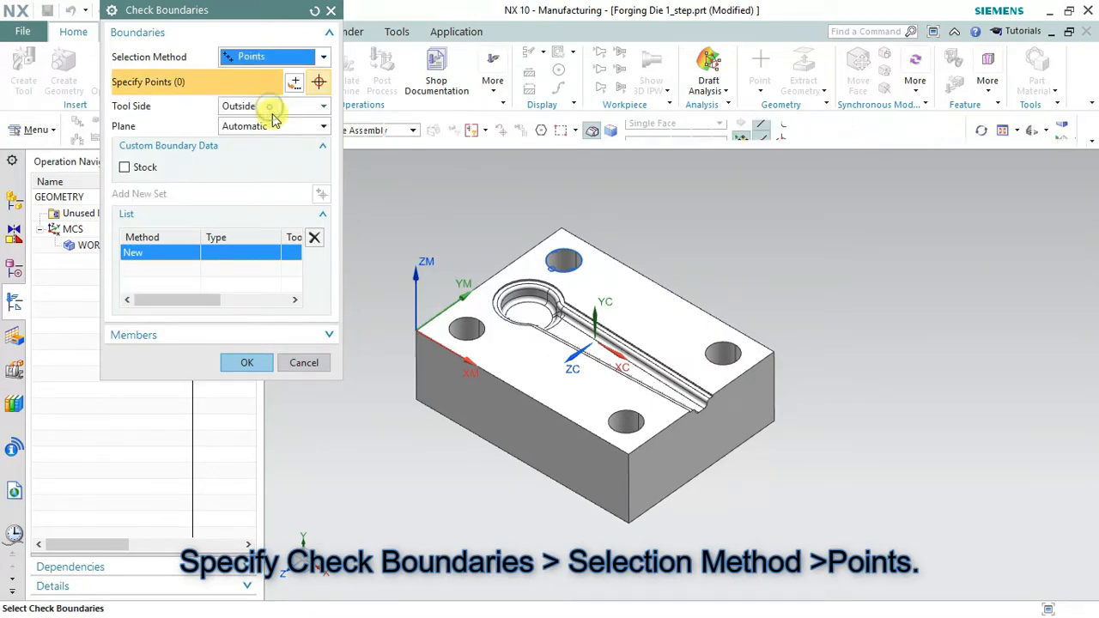
click(417, 328)
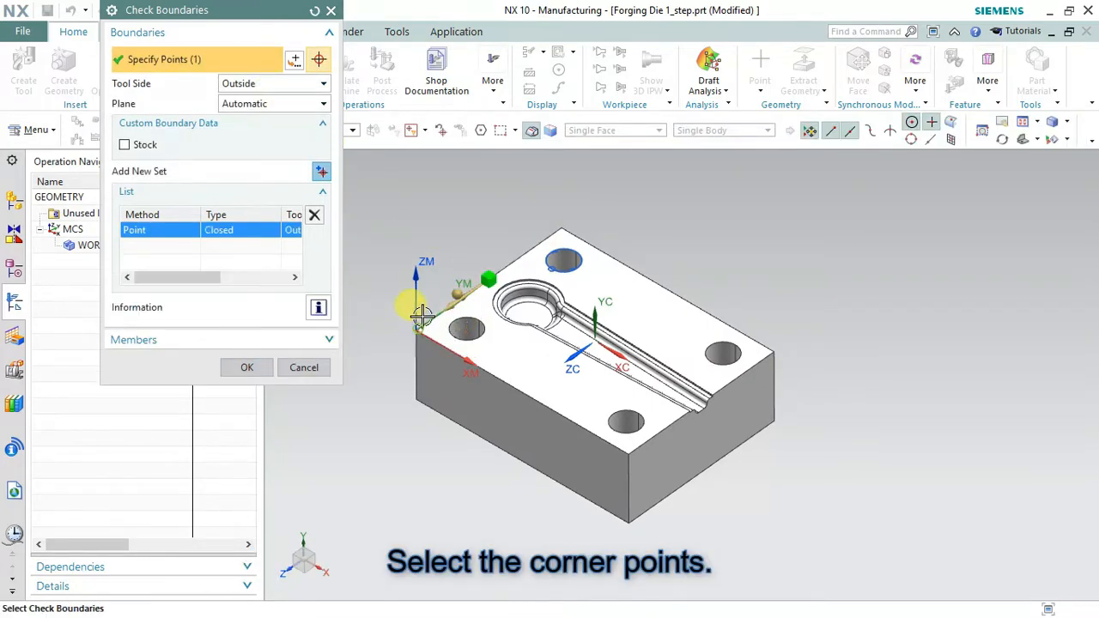
click(557, 227)
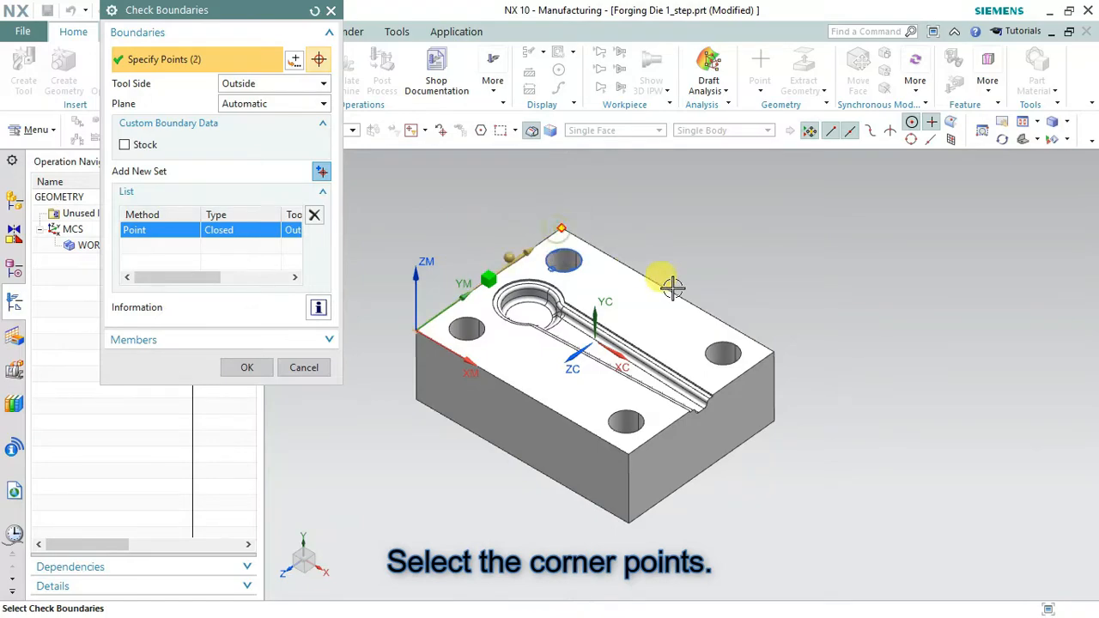
click(774, 352)
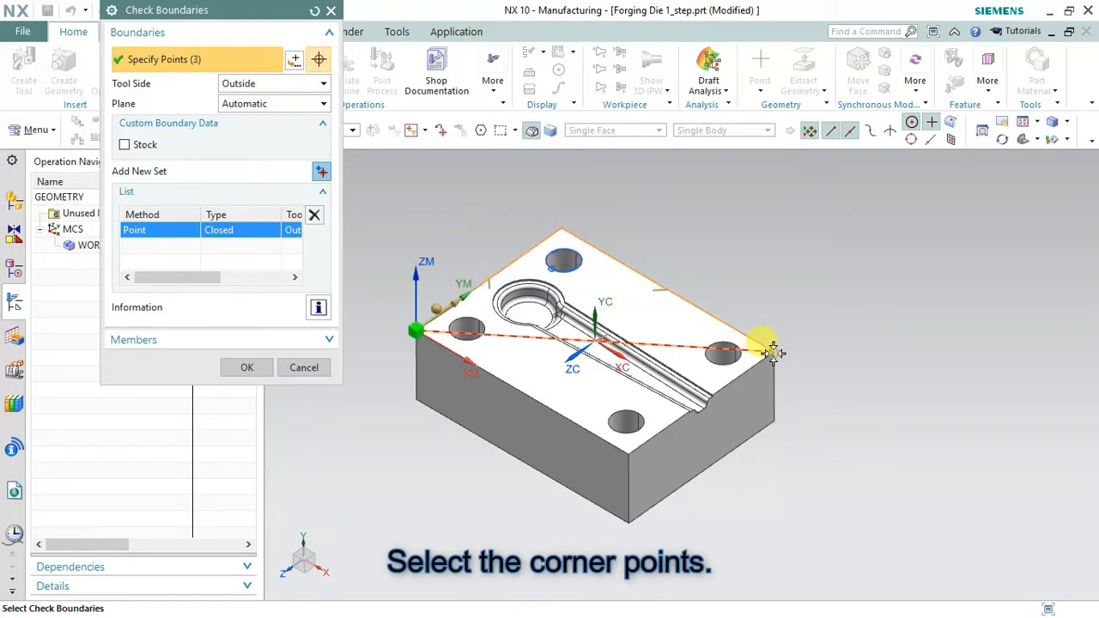
click(629, 455)
click(242, 374)
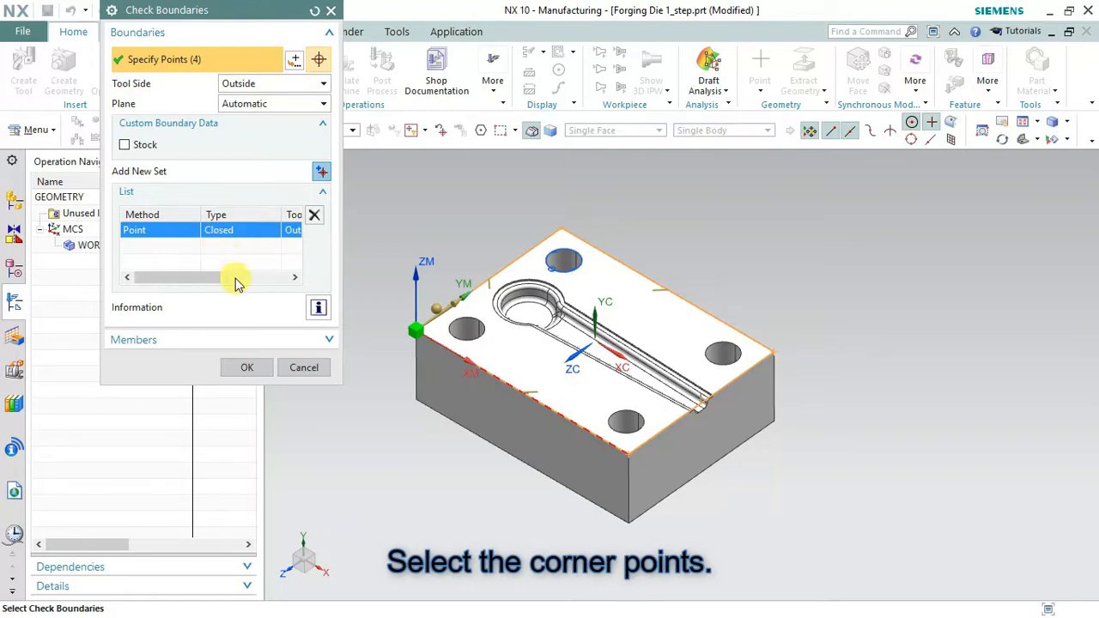
click(247, 367)
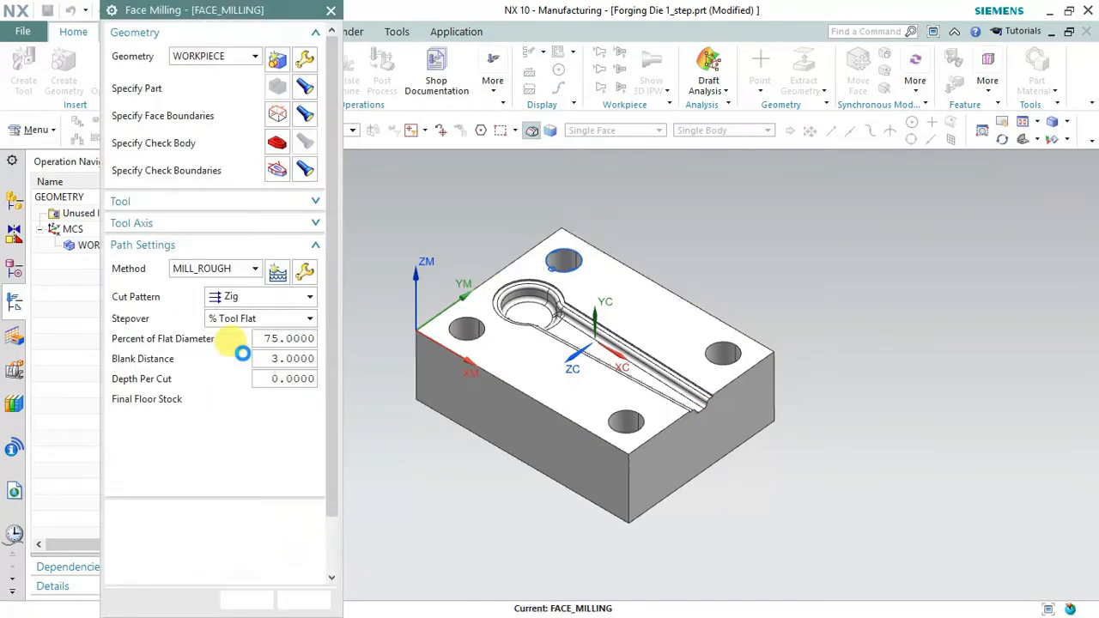
Create a new mill_planar end mill under GENERIC_MACHINE as the tool for the face milling operation.
scroll(348, 275, down, 1)
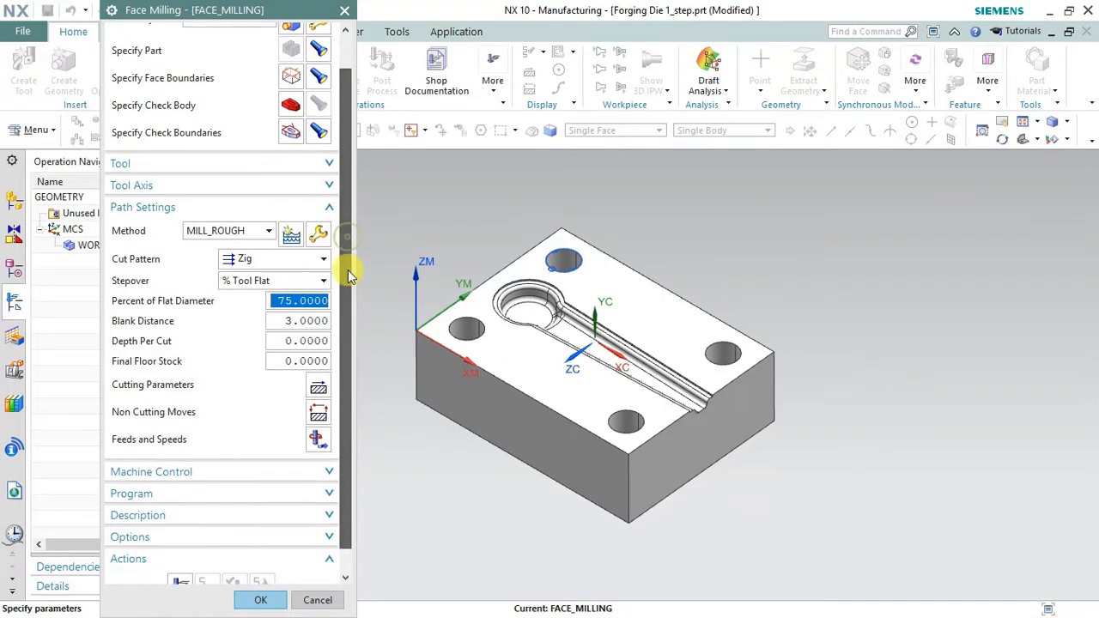
click(289, 164)
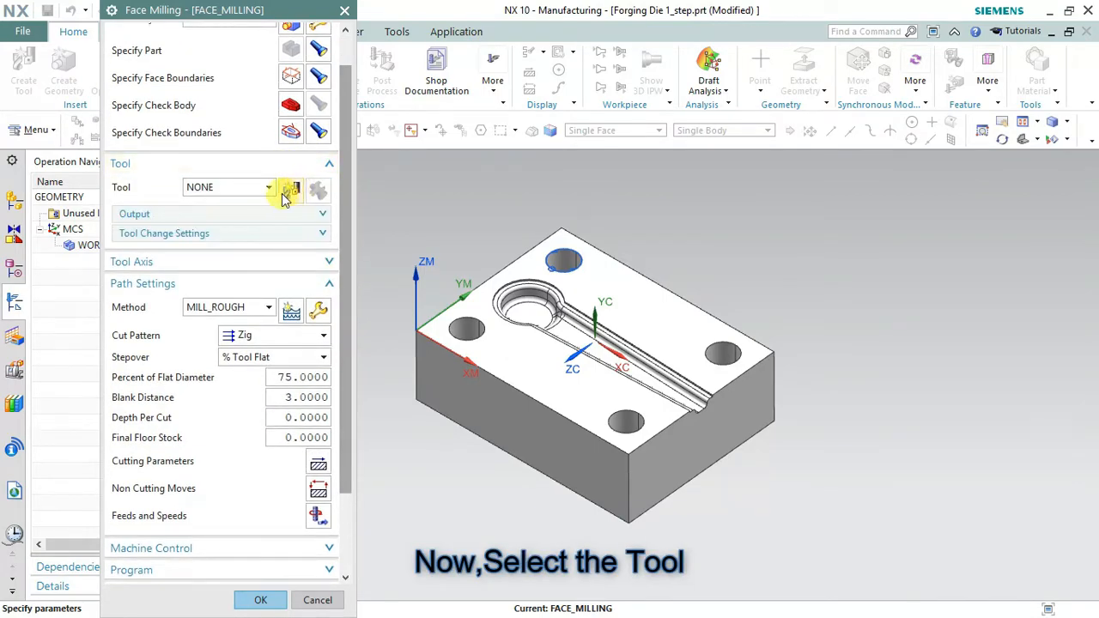
click(269, 188)
click(271, 188)
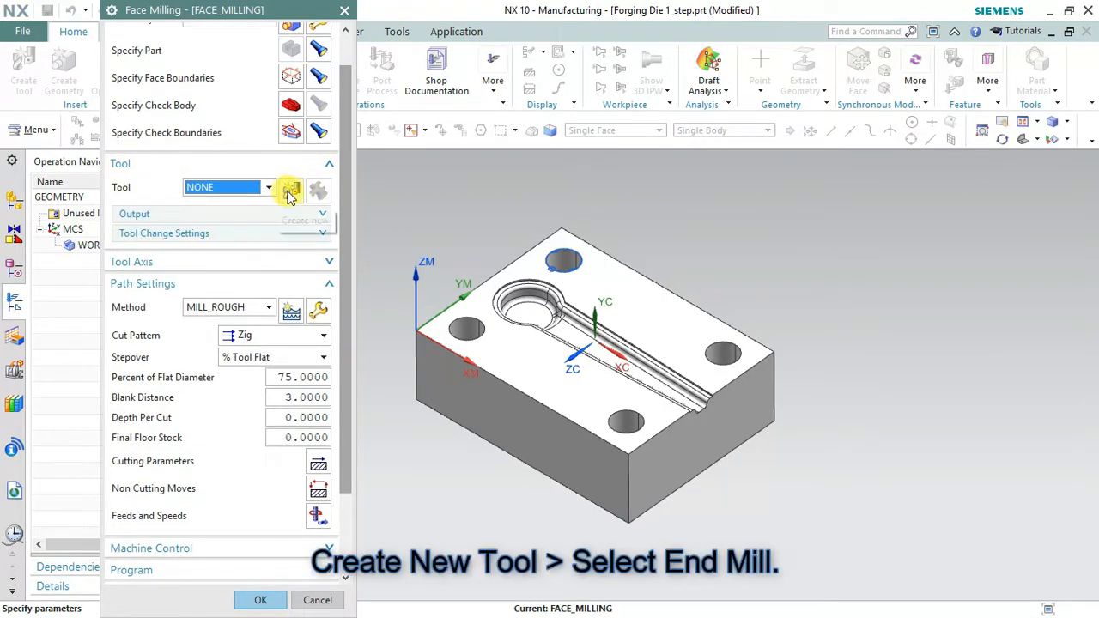
click(289, 193)
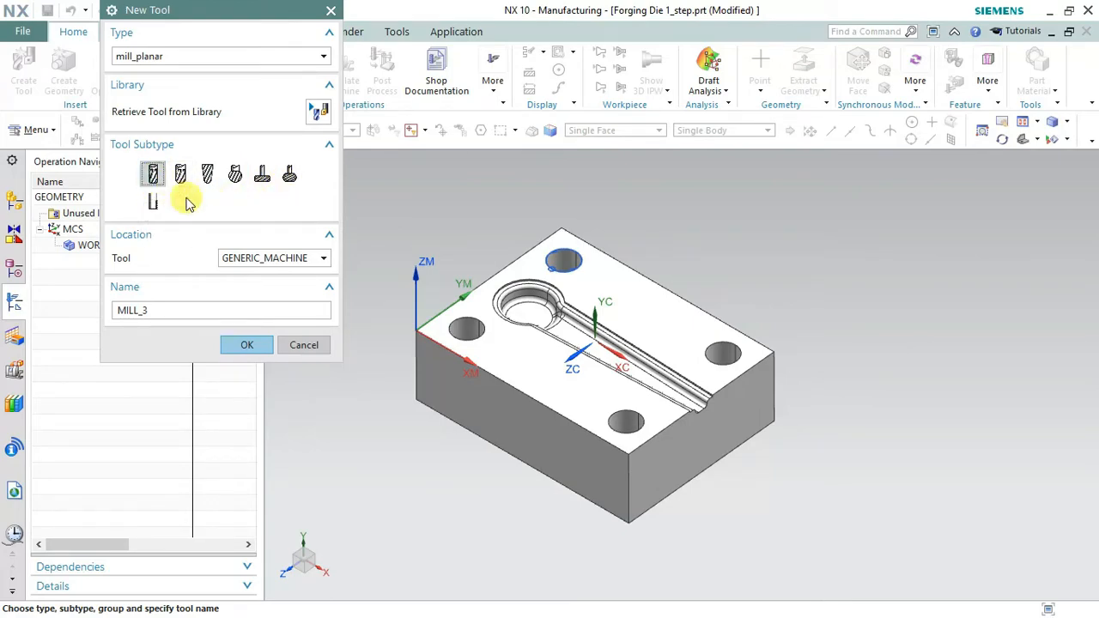
click(240, 260)
click(233, 341)
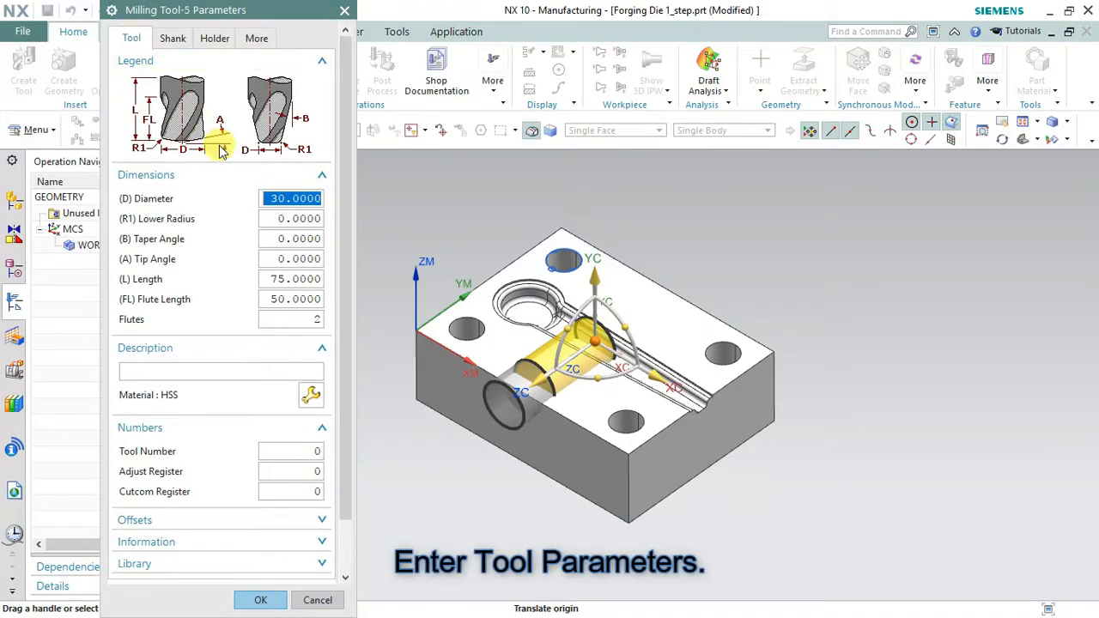
Set the end mill's diameter to 25 and its lower radius to 2.
text(25)
click(266, 218)
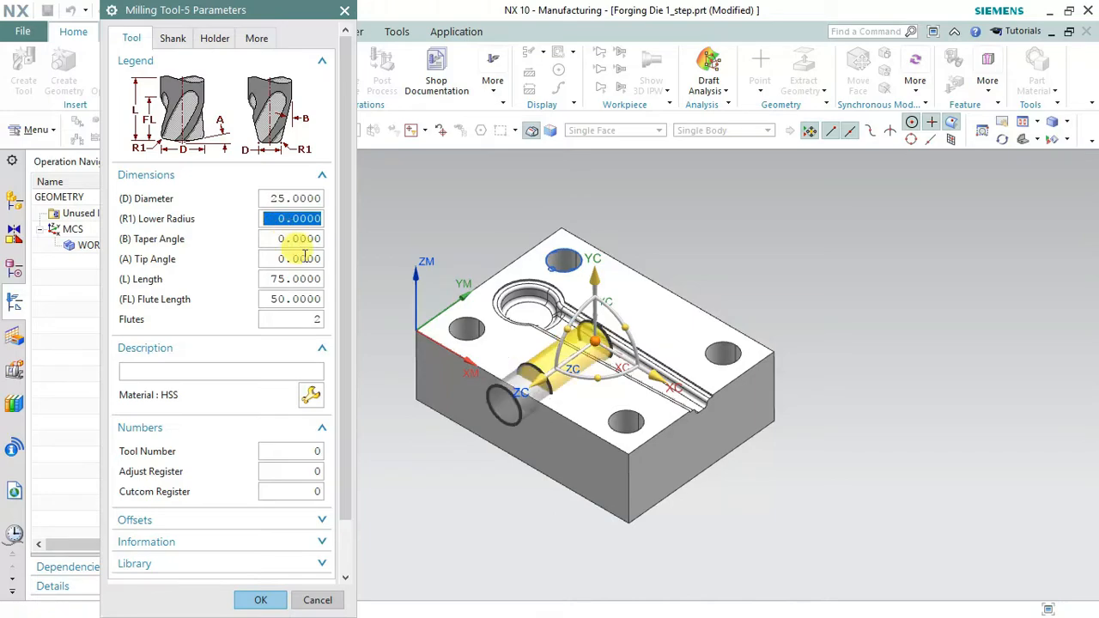
scroll(593, 352, up, 5)
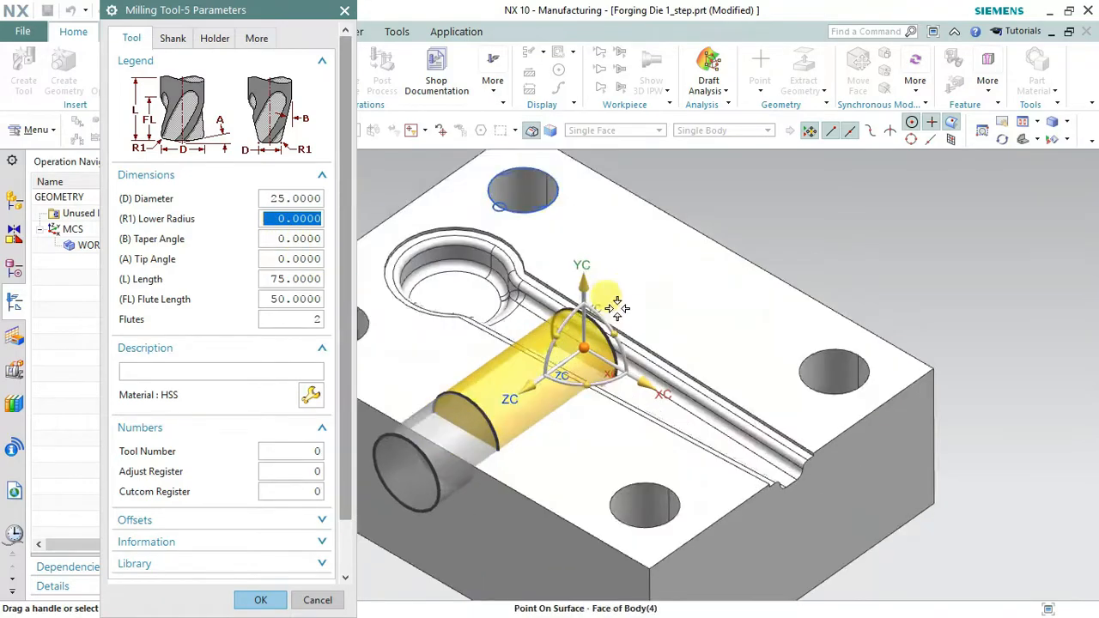
mouse_move(593, 360)
middle_down()
mouse_move(567, 377)
mouse_move(545, 367)
mouse_move(571, 365)
middle_up()
scroll(570, 364, up, 3)
scroll(571, 365, up, 1)
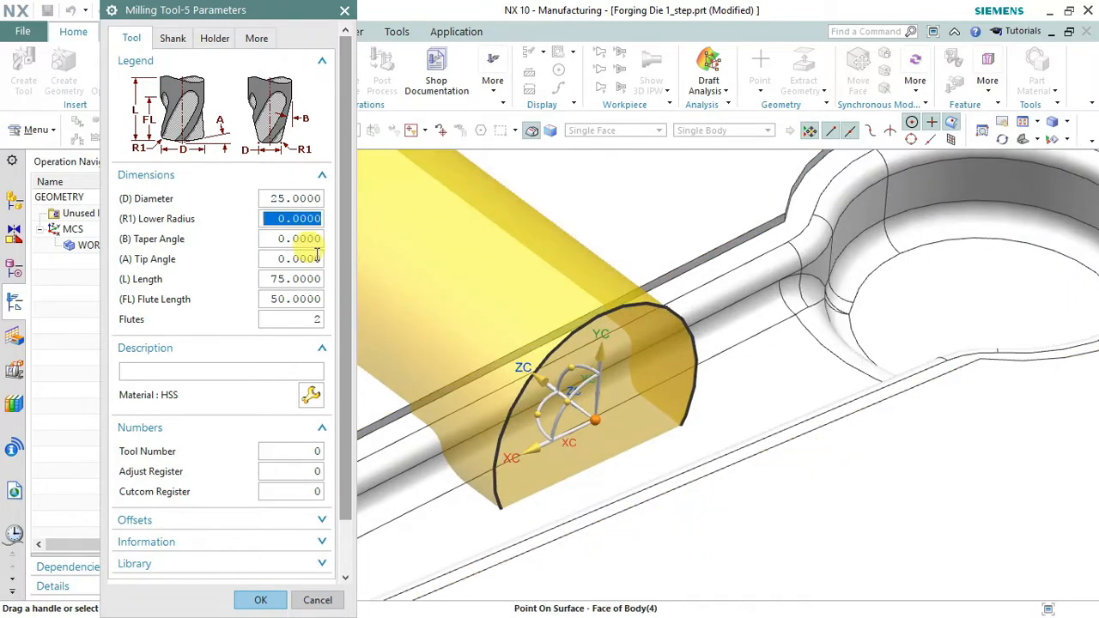
text(2)
key(Tab)
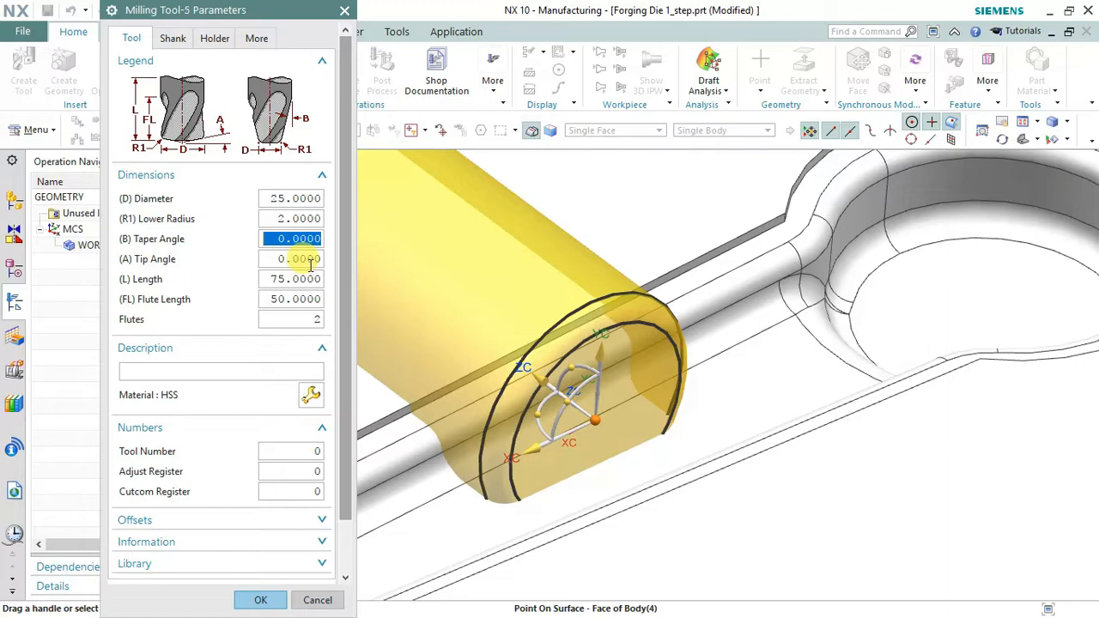
Try a taper angle of 2 on the end mill, inspect the tool preview and reset the angle to 0.
text(2)
key(Tab)
scroll(566, 462, down, 6)
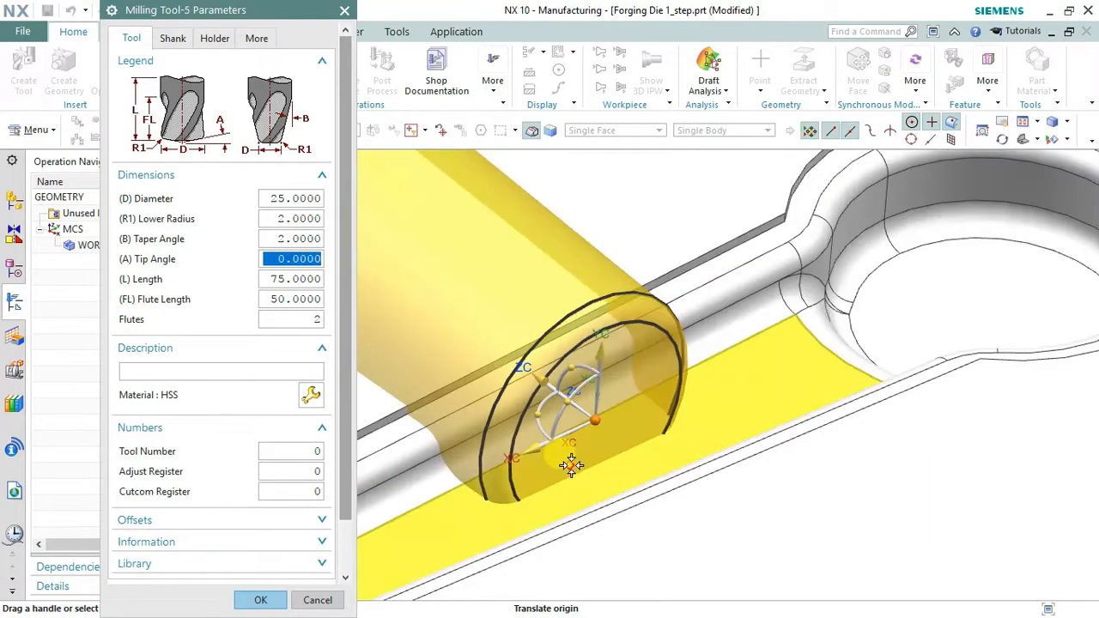
scroll(573, 464, down, 2)
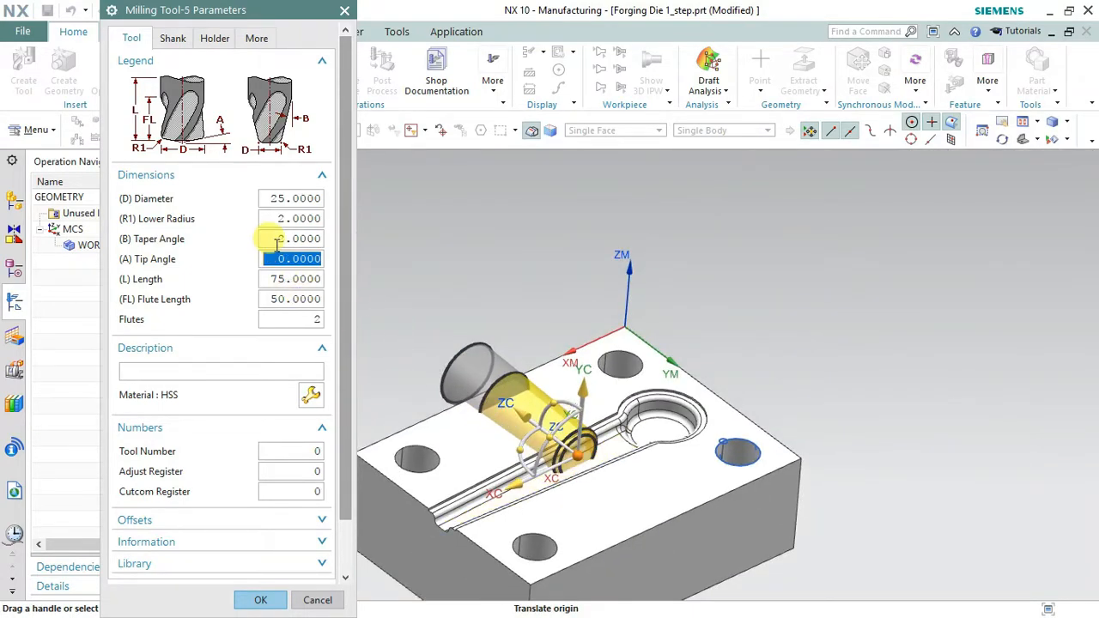
drag(277, 244, 351, 244)
text(0)
key(Tab)
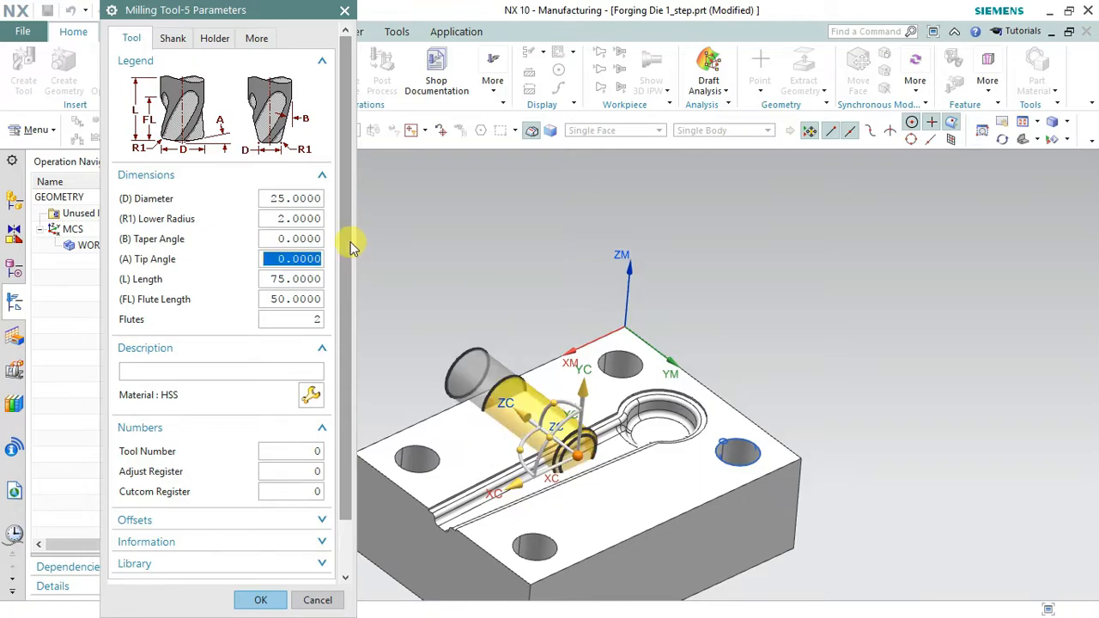
Test a taper angle of 5 on the end mill, inspect its shape and return the angle to 0.
scroll(631, 339, down, 3)
scroll(631, 339, up, 5)
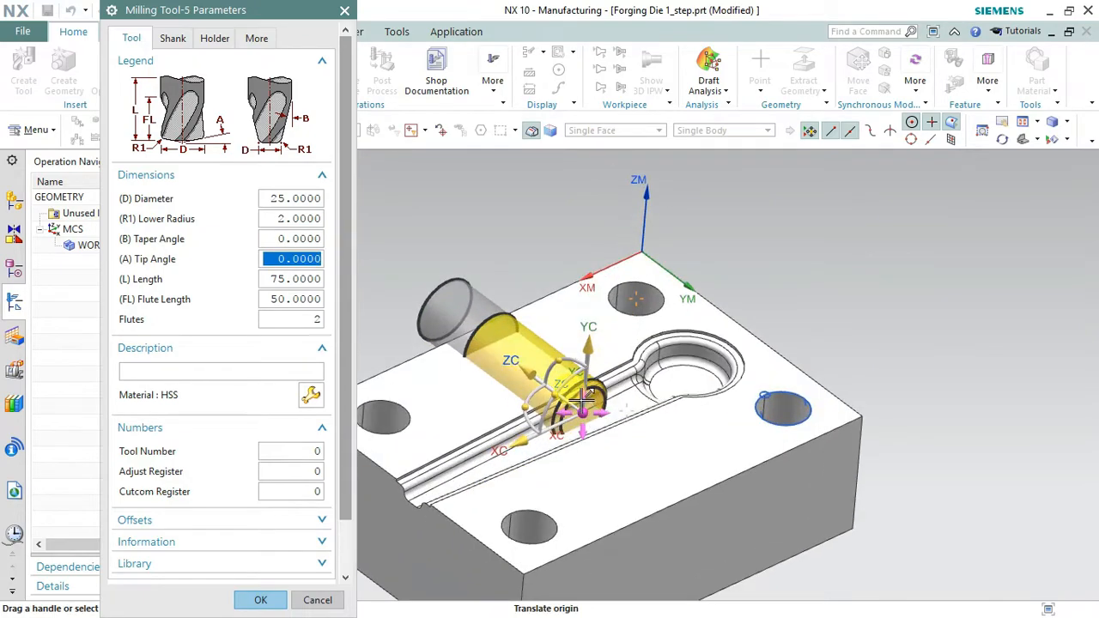
drag(266, 239, 444, 238)
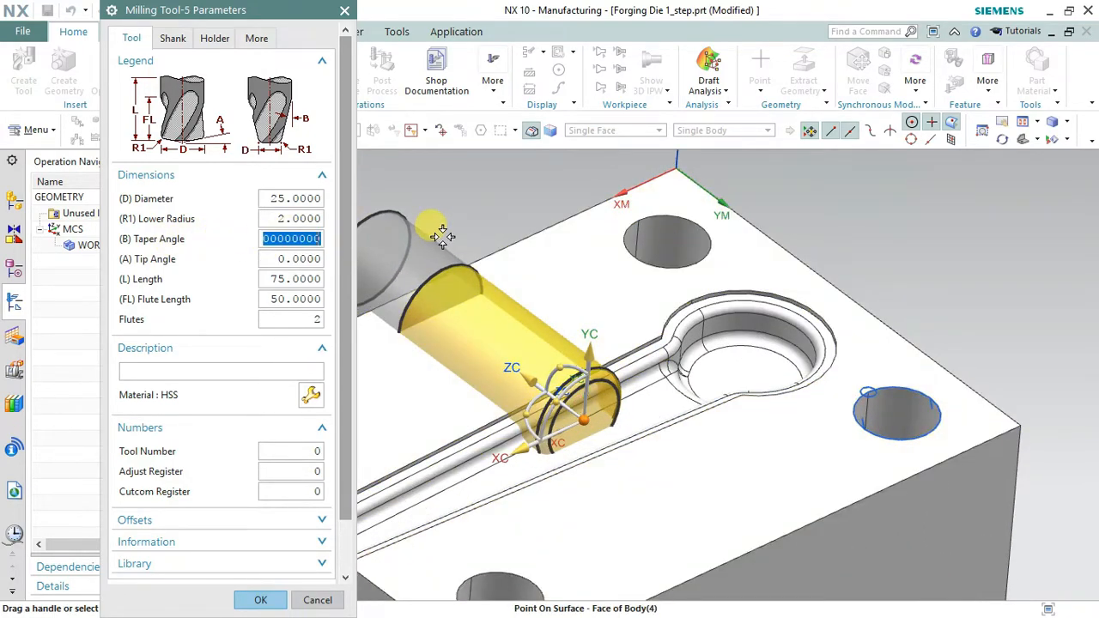
text(5)
key(Tab)
scroll(663, 301, down, 2)
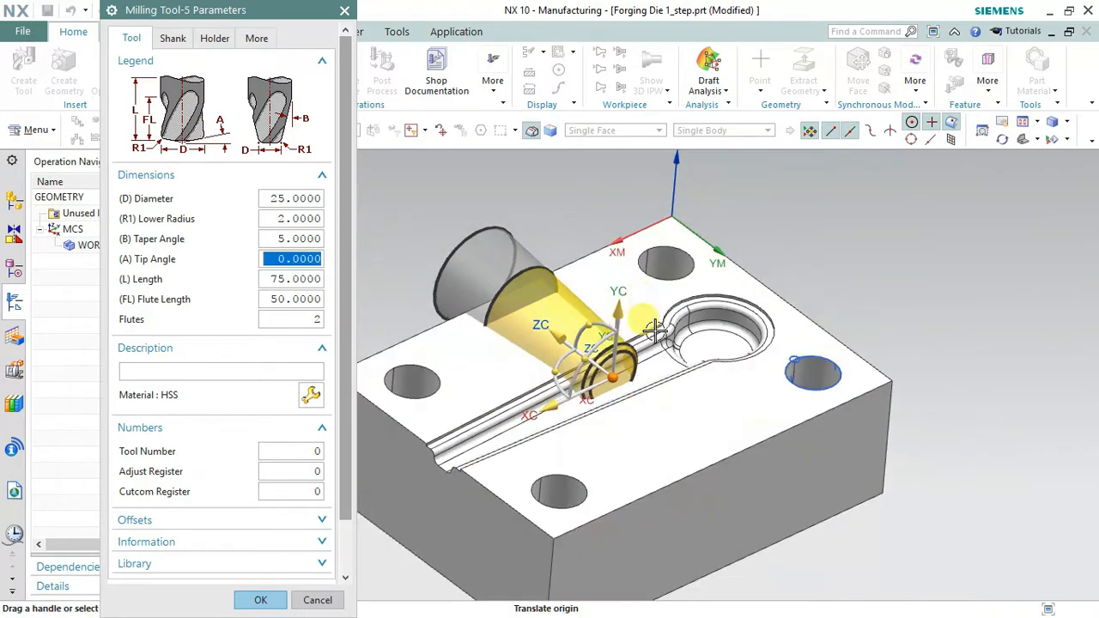
scroll(650, 345, up, 1)
drag(275, 239, 352, 236)
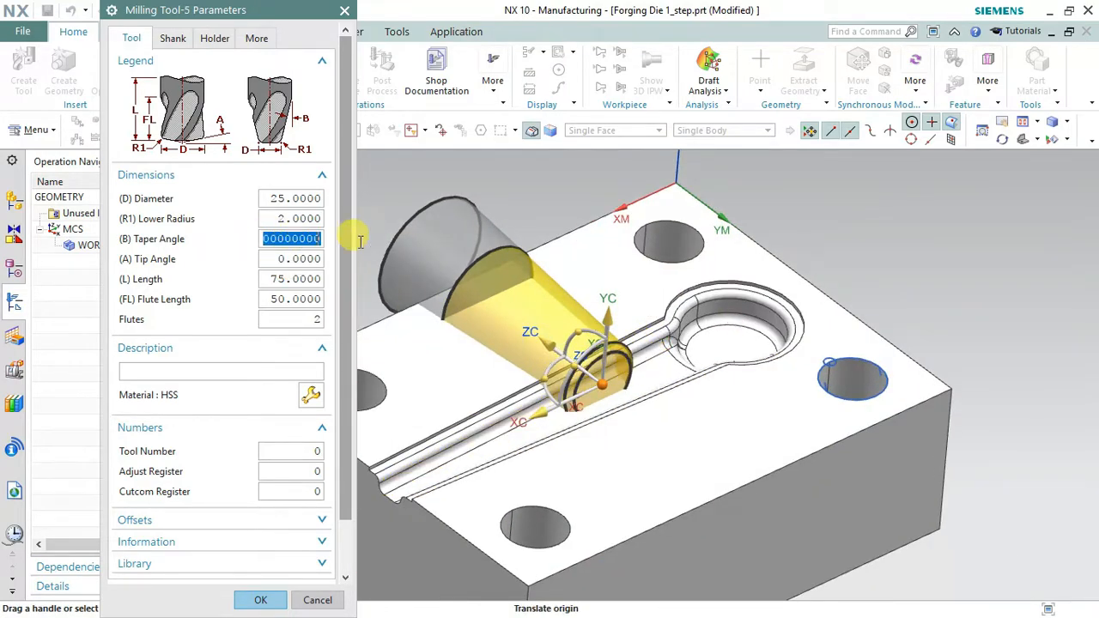
text(0)
key(Tab)
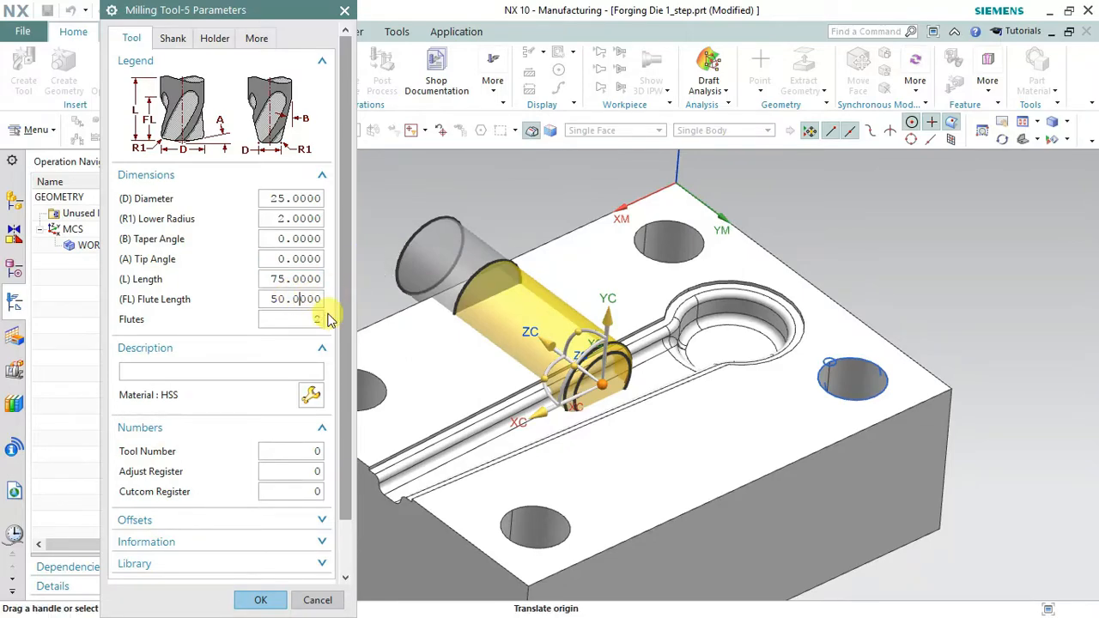
Move the end mill's preview off the die by translating its origin upward, and review the tool parameters.
scroll(344, 336, down, 2)
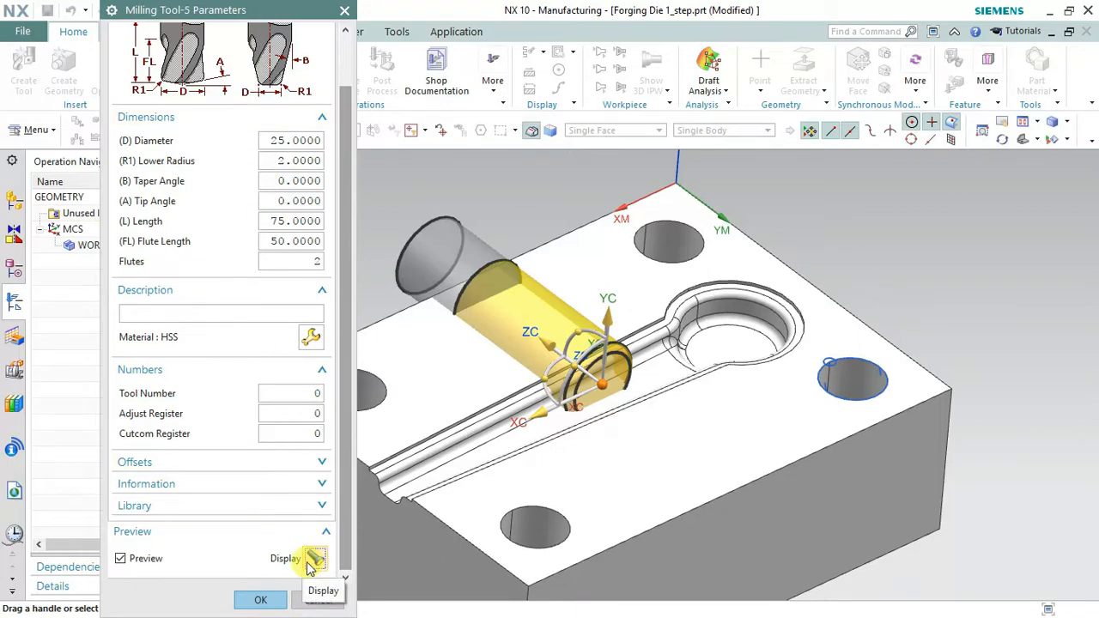
scroll(343, 434, up, 2)
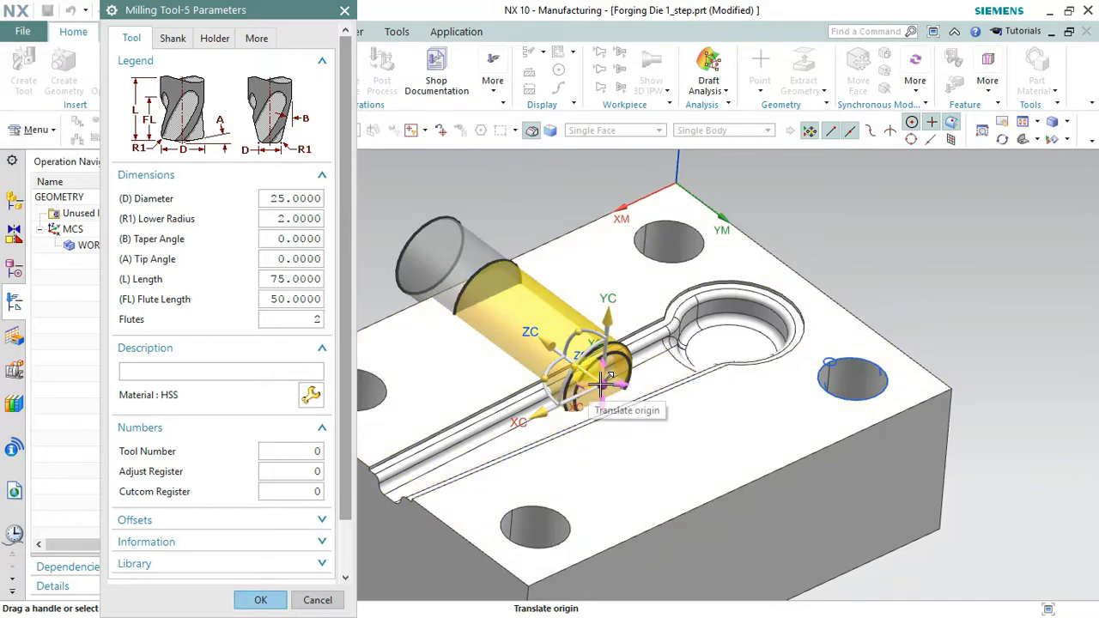
drag(588, 409, 562, 222)
scroll(645, 298, down, 4)
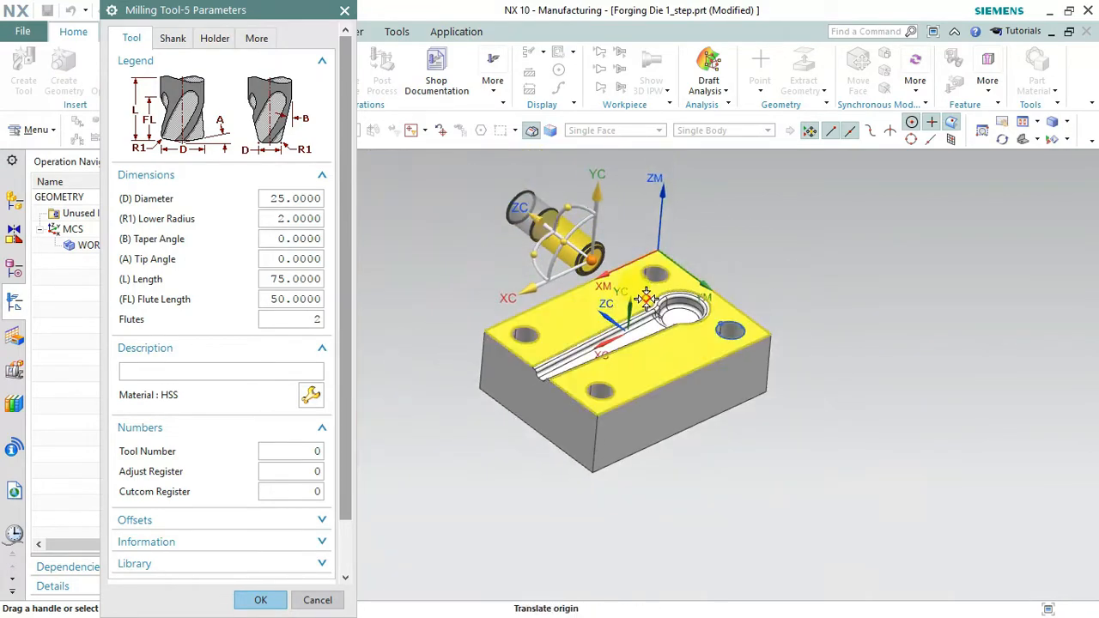
scroll(606, 240, up, 5)
scroll(344, 392, down, 2)
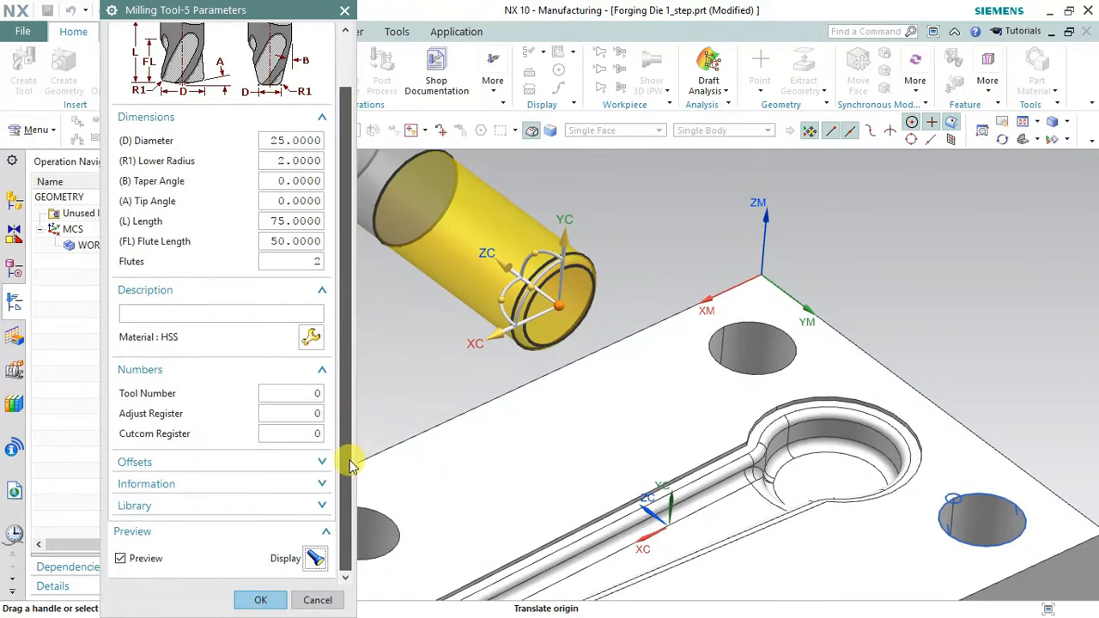
scroll(300, 386, up, 2)
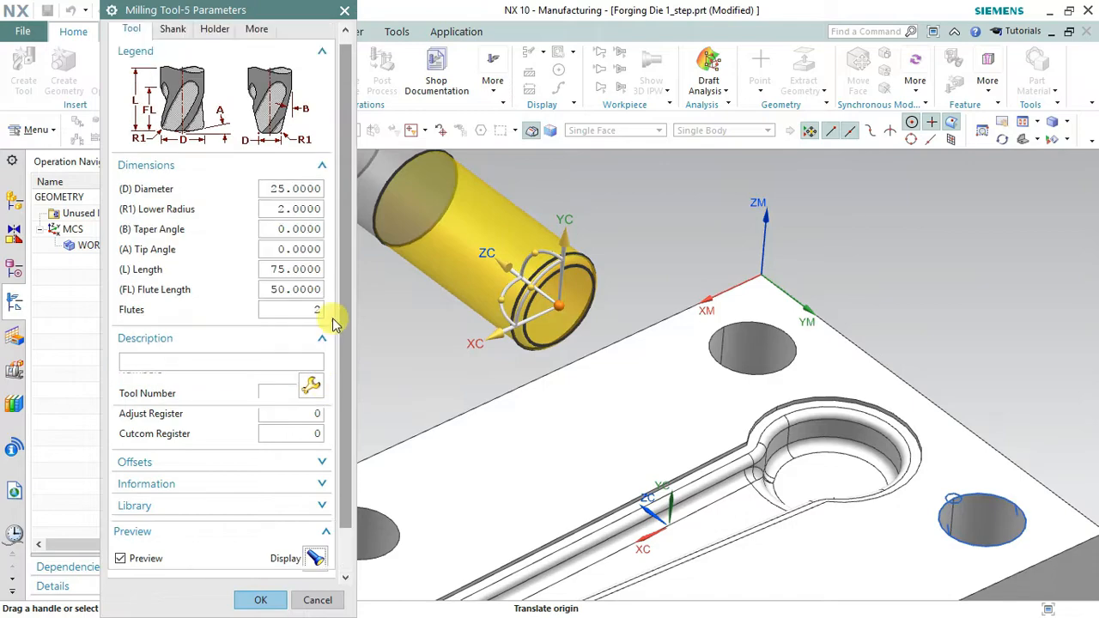
Enable the shank definition for the end mill with its default dimensions and inspect the shank in the tool preview.
click(168, 38)
click(206, 39)
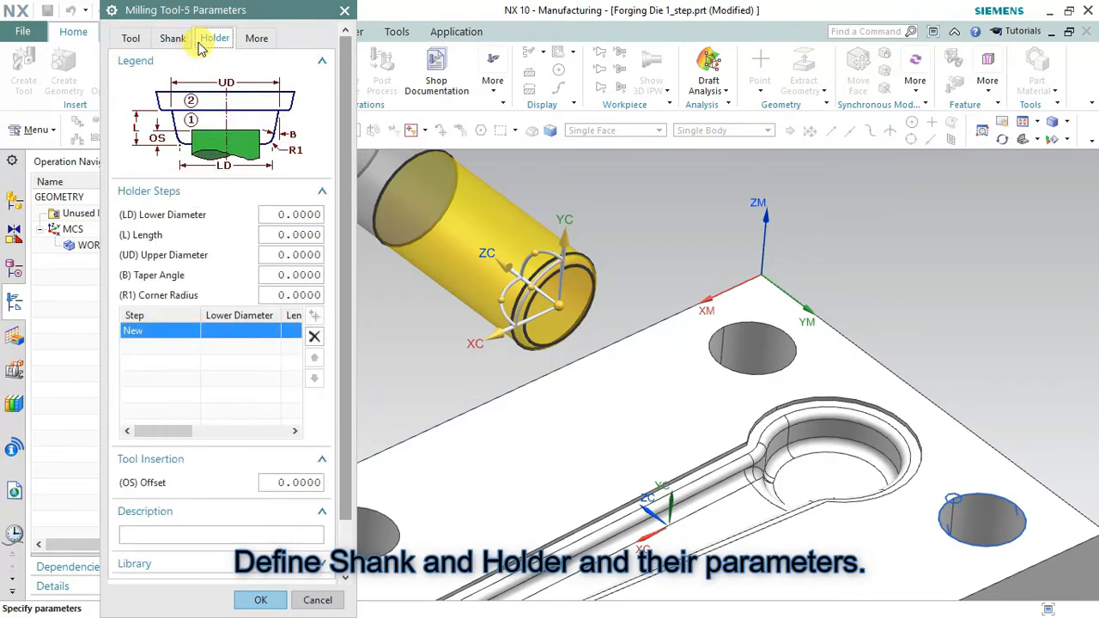
click(175, 39)
click(125, 82)
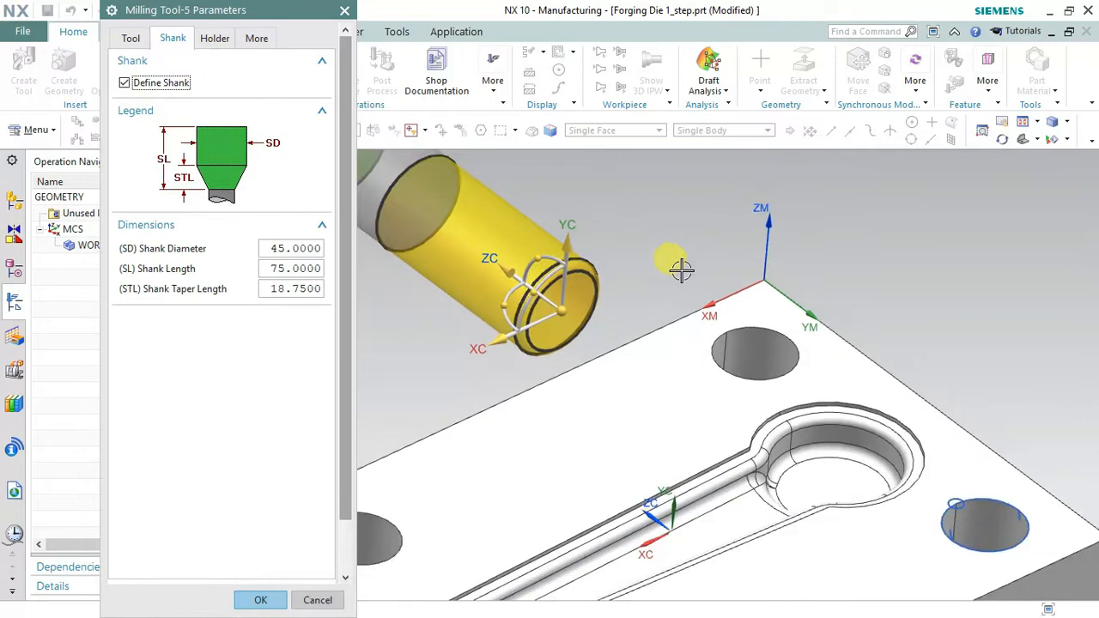
scroll(663, 258, down, 3)
scroll(654, 249, up, 3)
scroll(637, 252, down, 3)
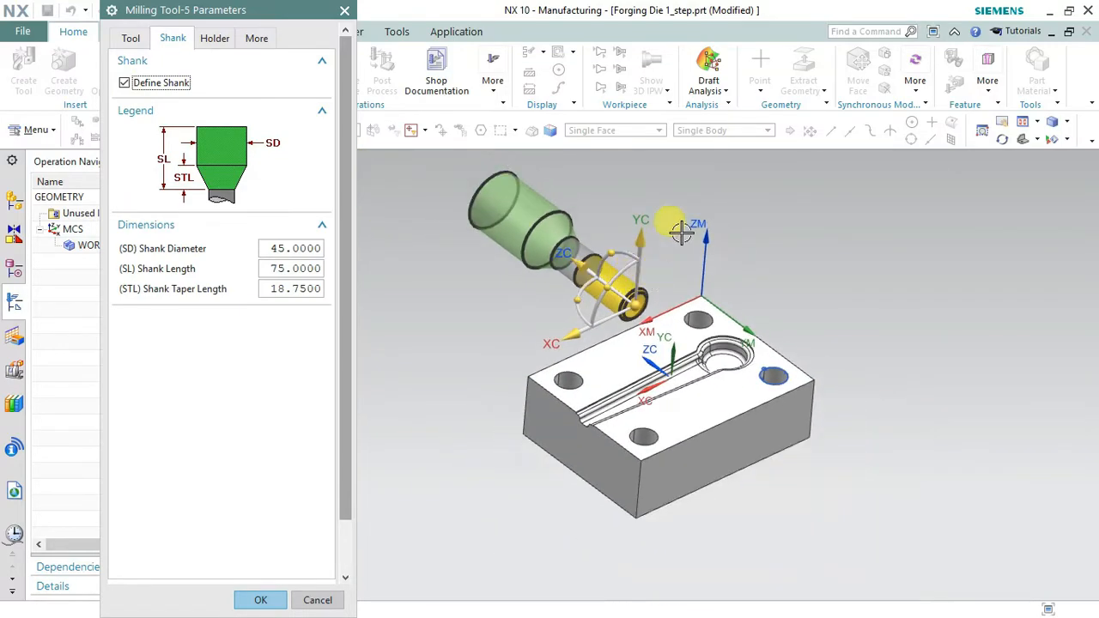
scroll(618, 223, up, 3)
scroll(601, 180, down, 2)
scroll(624, 187, up, 2)
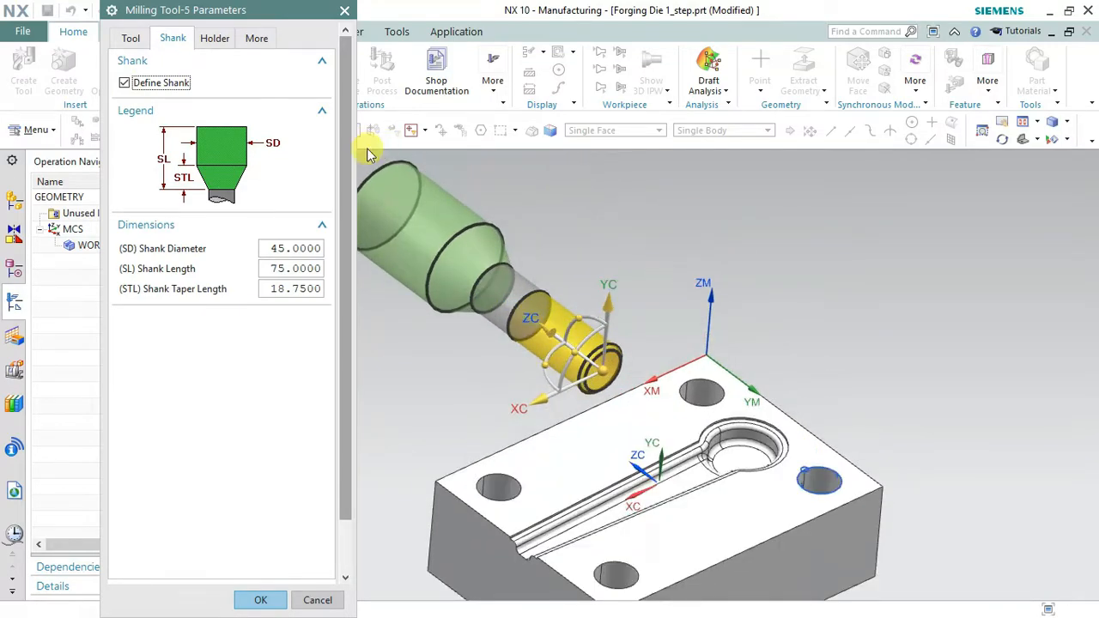
click(206, 41)
click(173, 41)
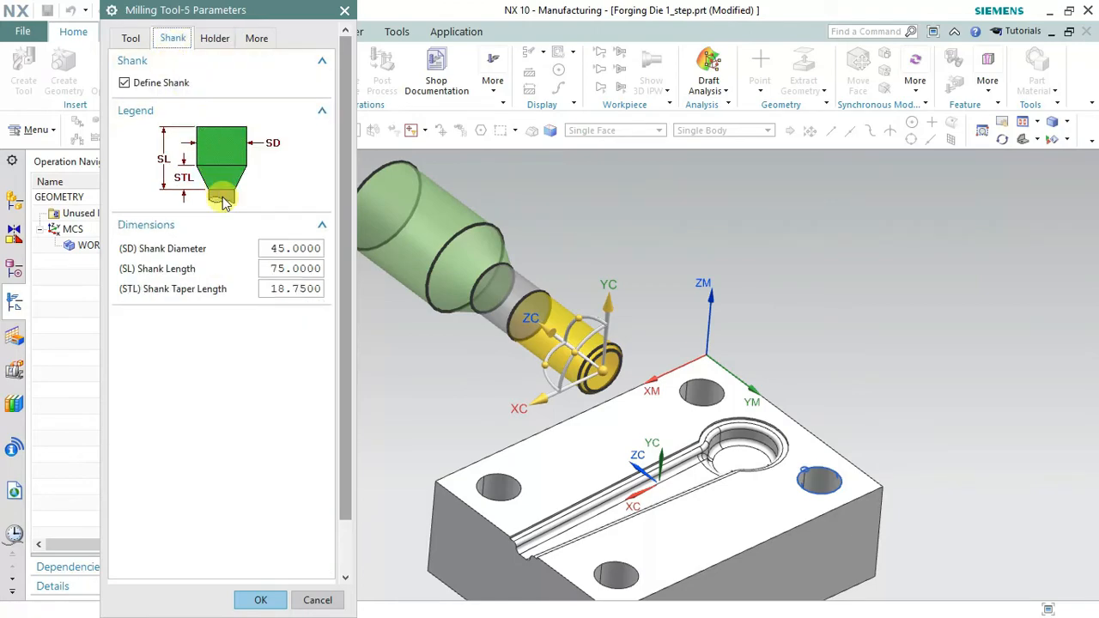
Review the end mill's shank dimensions and compare them with its holder step settings.
scroll(558, 286, down, 1)
scroll(521, 301, up, 1)
click(295, 250)
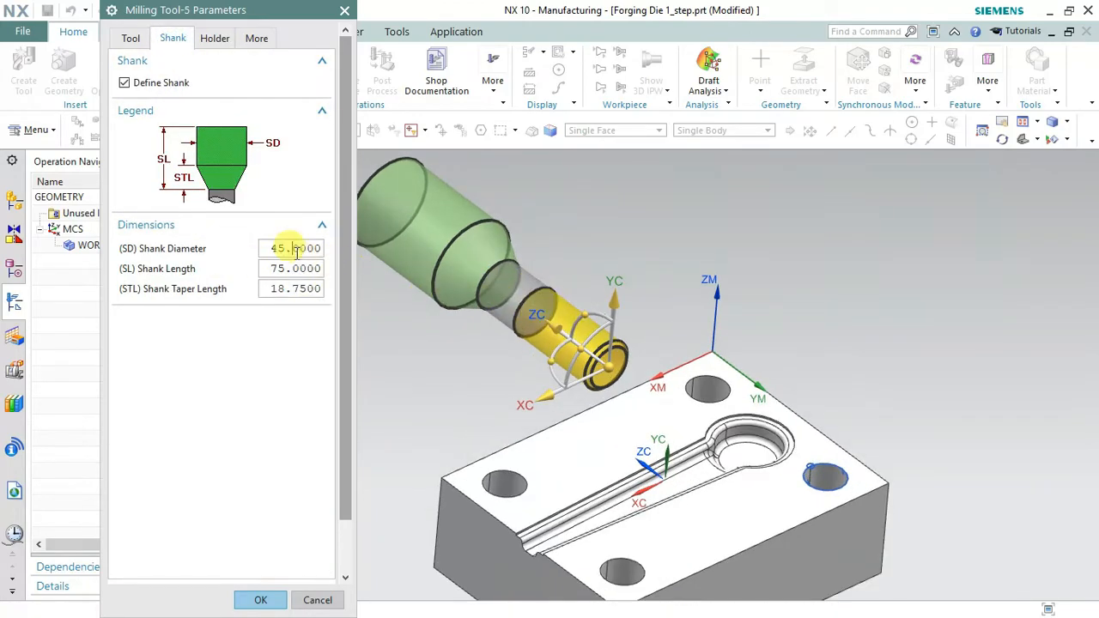
click(215, 38)
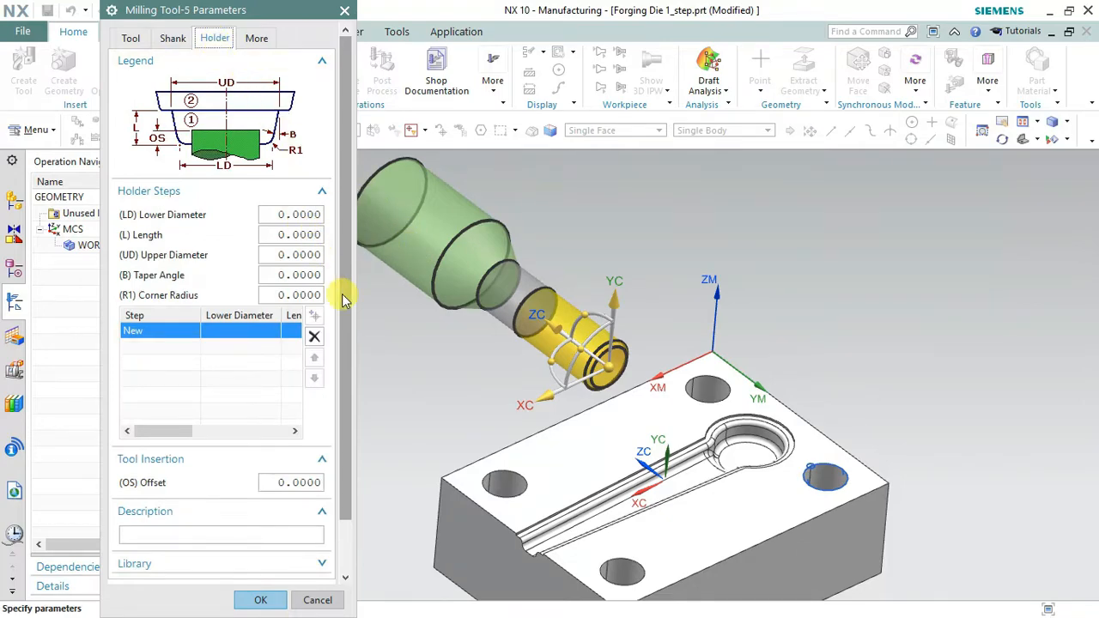
scroll(581, 315, down, 1)
scroll(556, 244, down, 1)
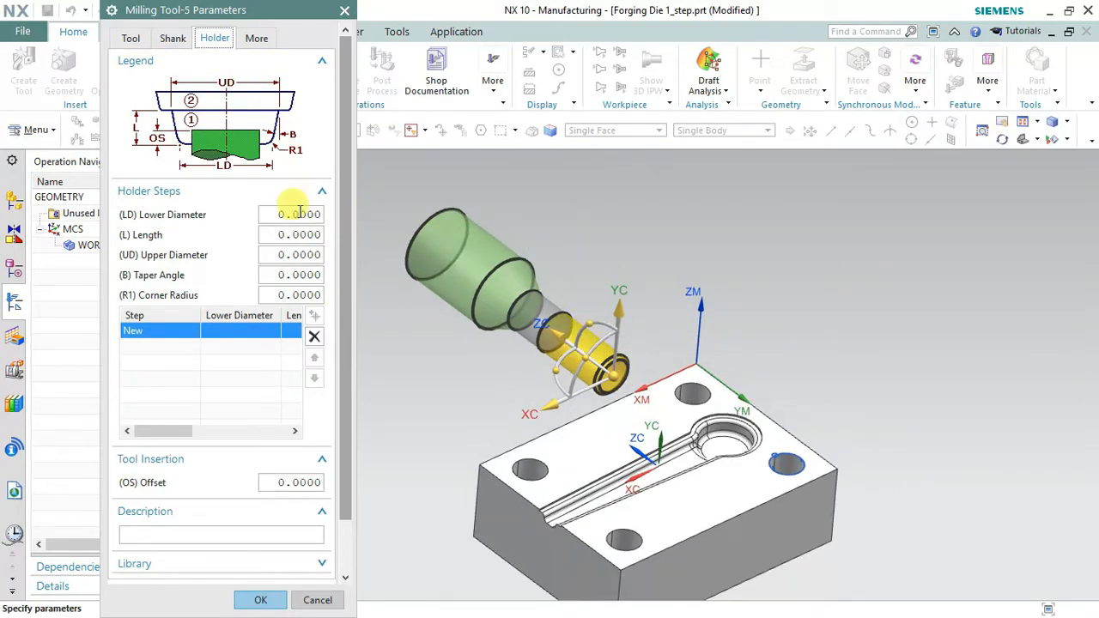
click(273, 211)
click(176, 40)
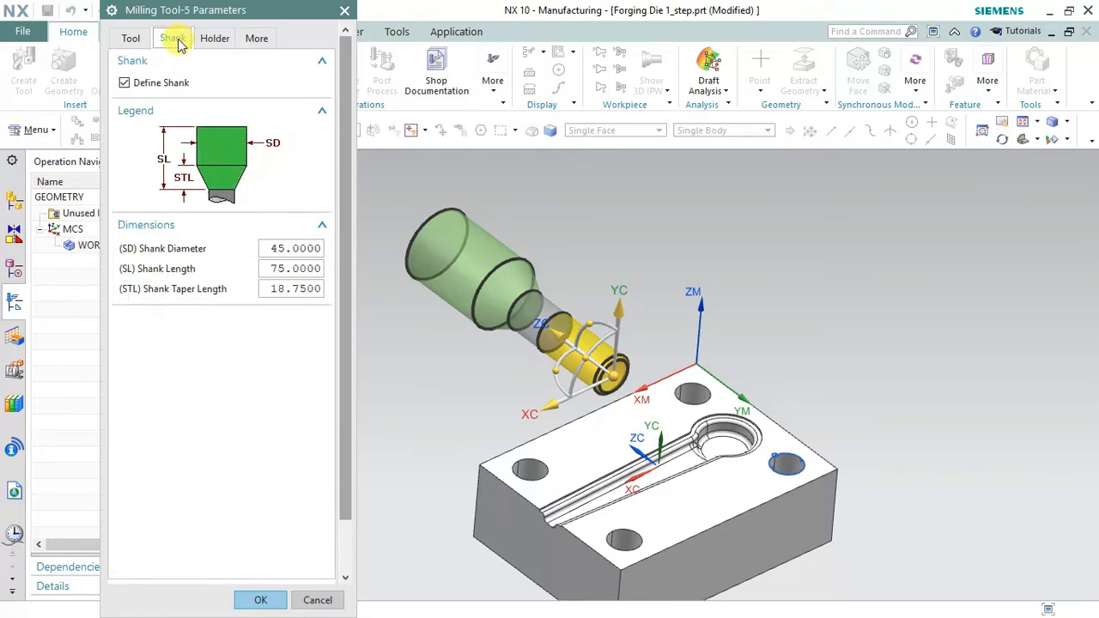
click(214, 39)
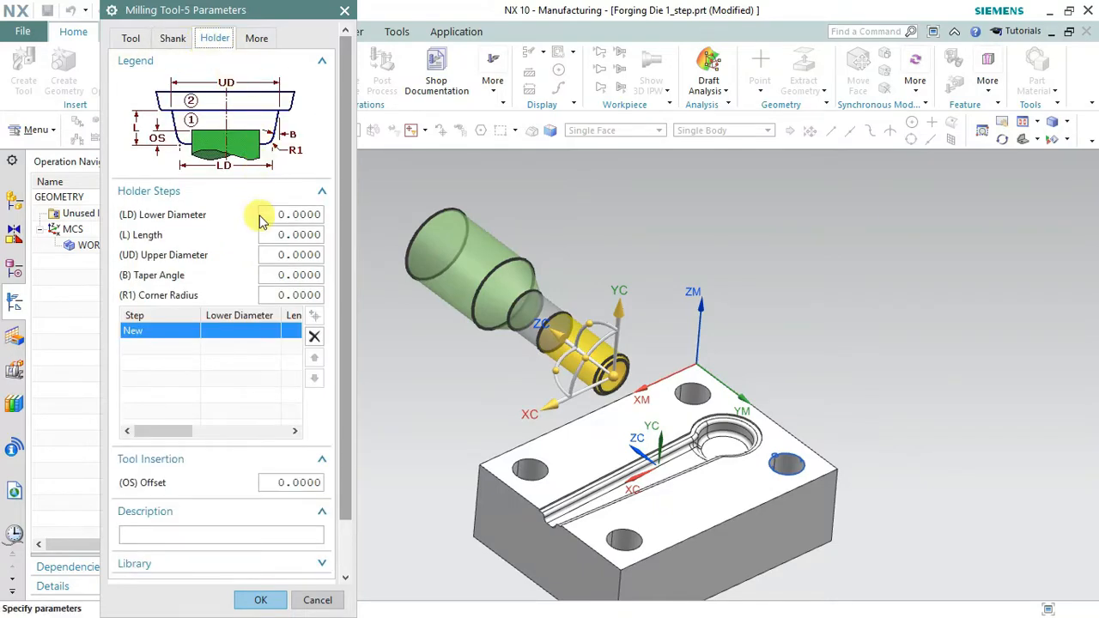
Try a lower diameter of 45 for the end mill's holder step and reset it to 0.
double_click(319, 216)
text(45)
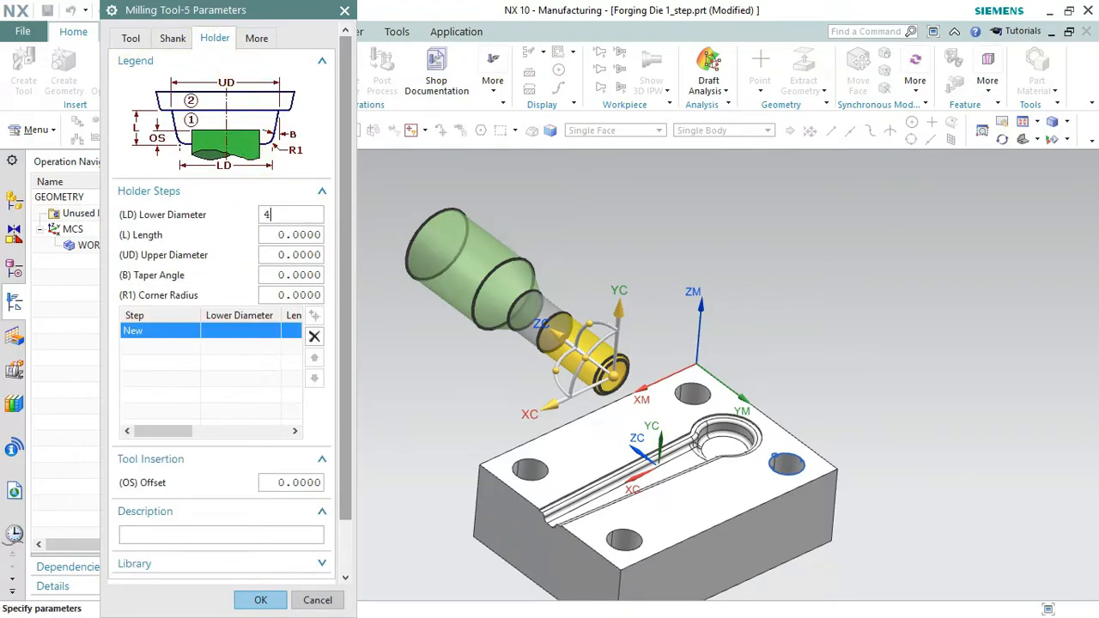
key(Tab)
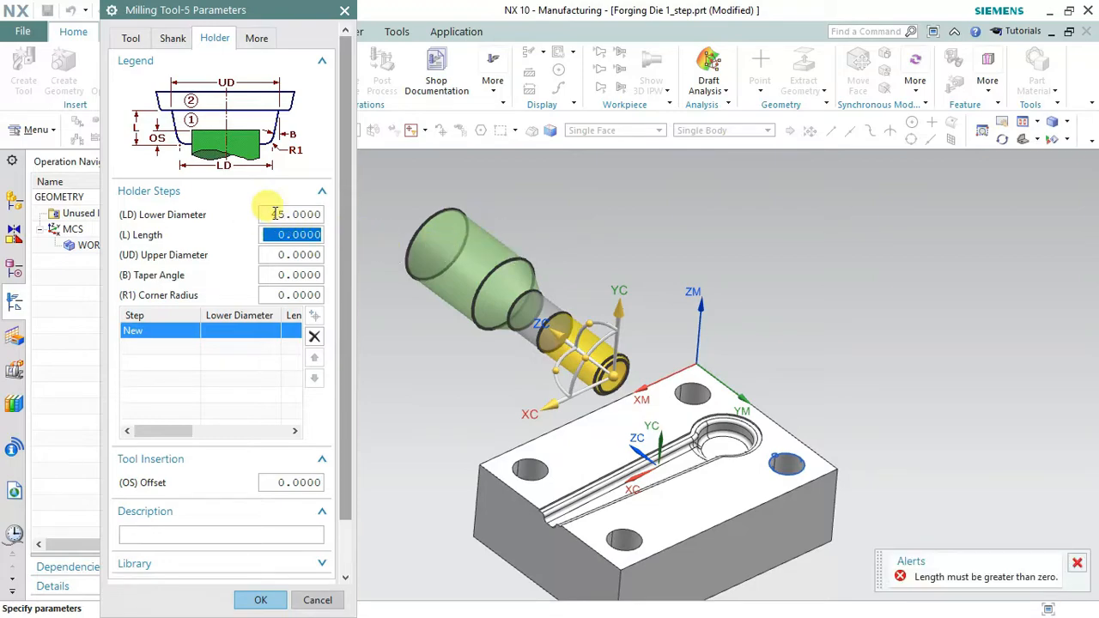
drag(271, 213, 458, 217)
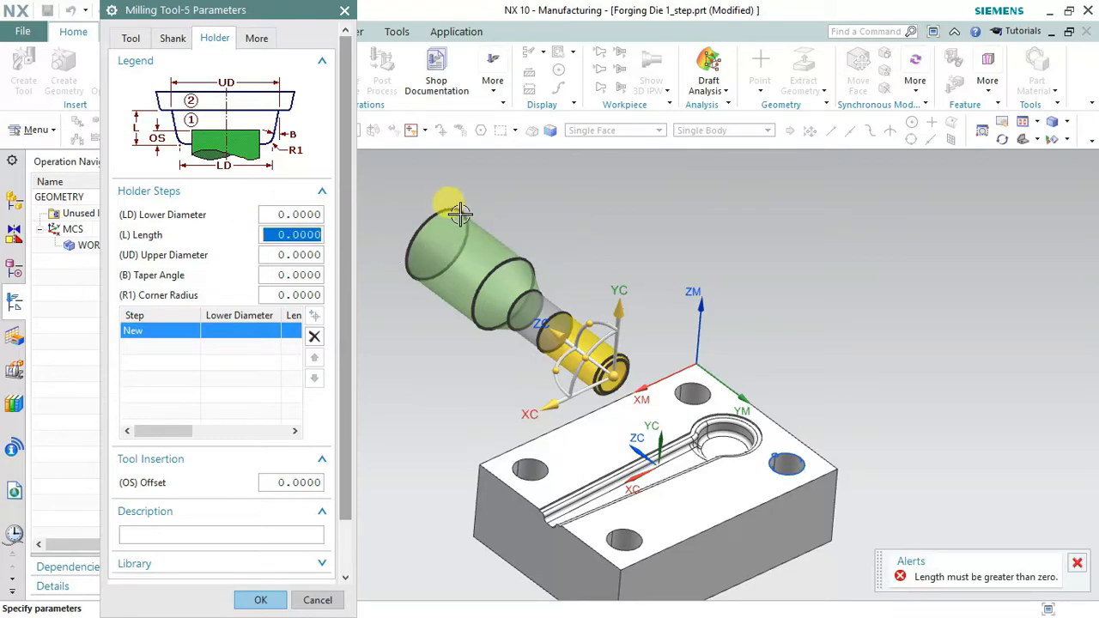
Review the end mill's machine control and simulation parameters and accept the tool for the face milling operation.
click(257, 38)
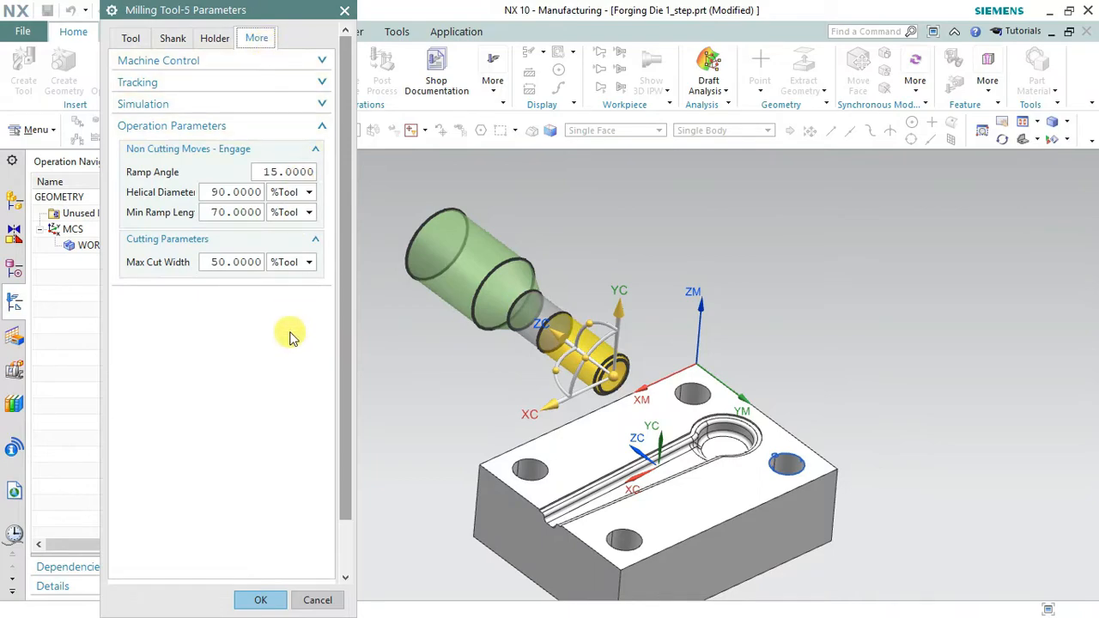
click(225, 61)
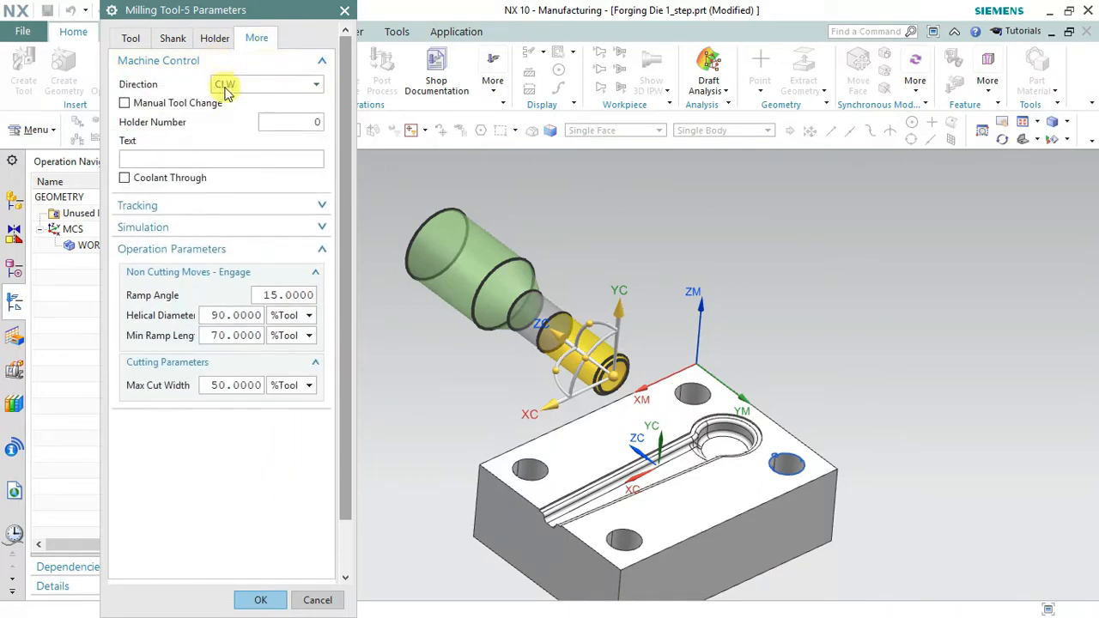
click(220, 226)
click(260, 599)
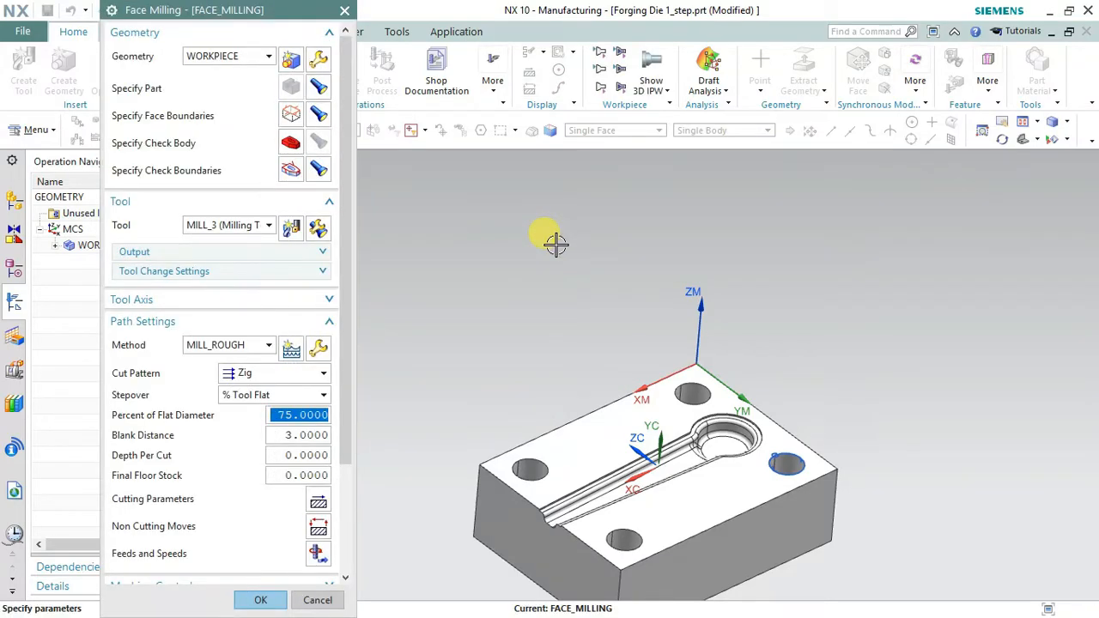
Set the face milling operation's output tool number to 1 and show its tool change settings.
scroll(520, 276, down, 2)
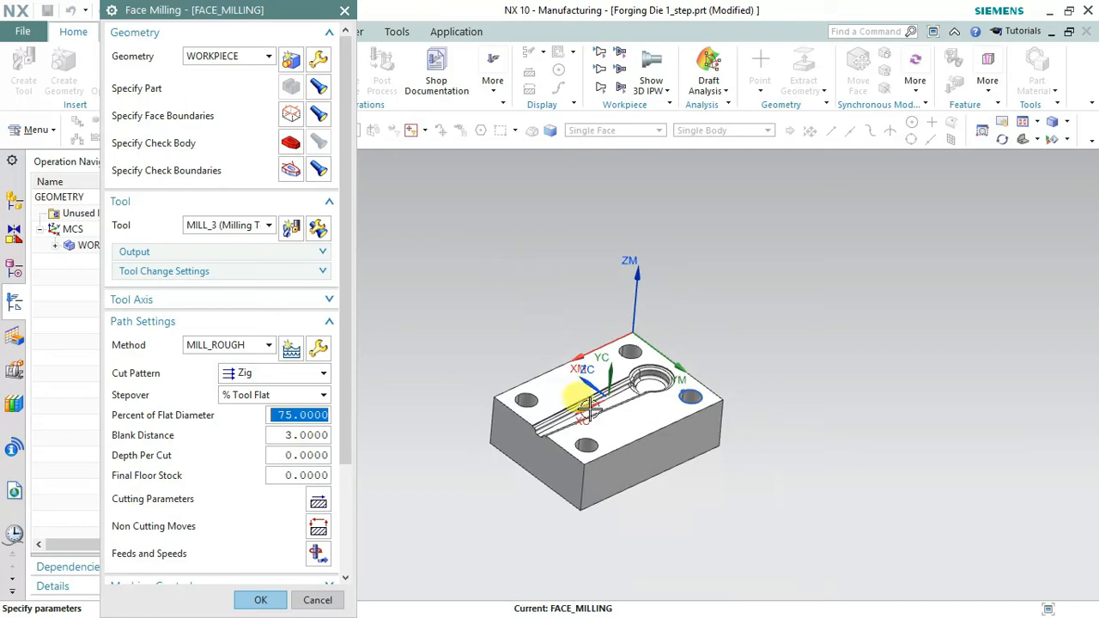
scroll(638, 448, up, 1)
scroll(552, 431, up, 1)
scroll(635, 434, up, 1)
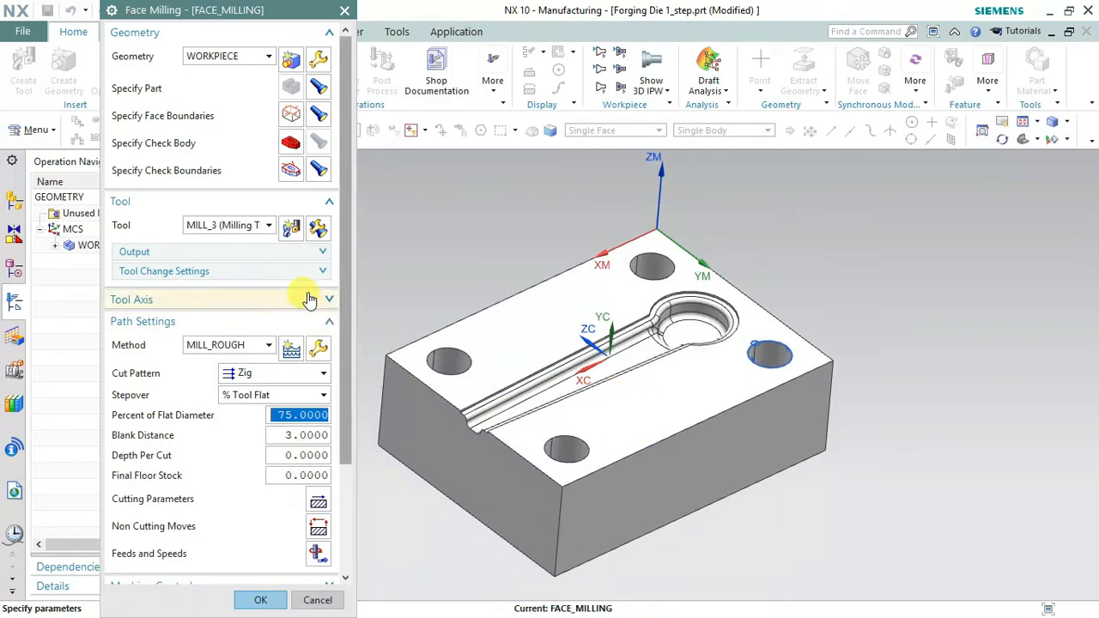
click(207, 251)
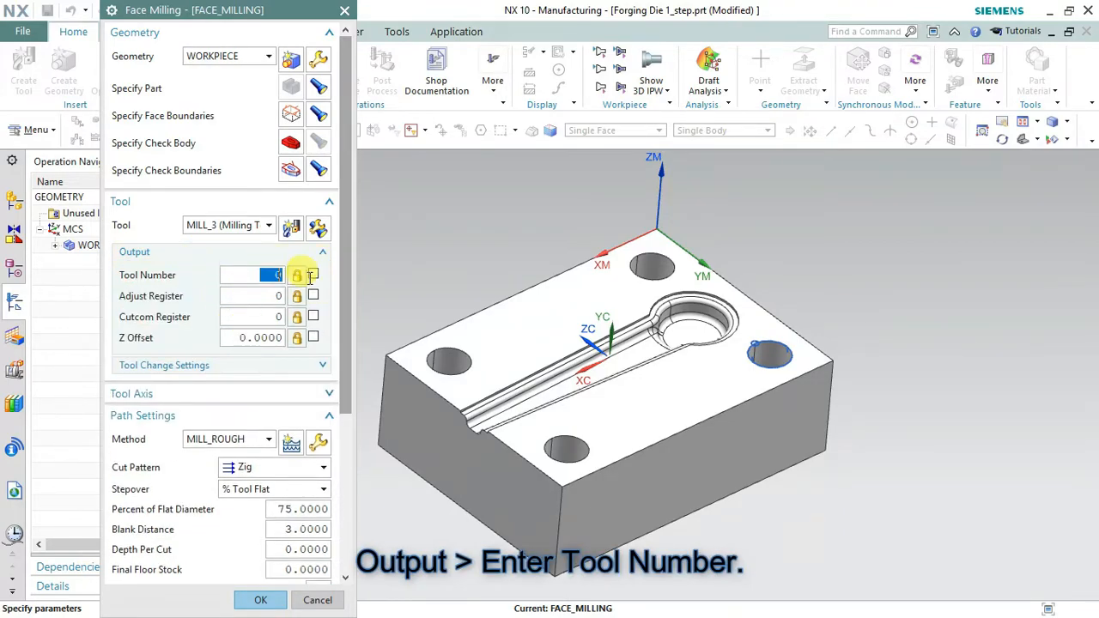
text(1)
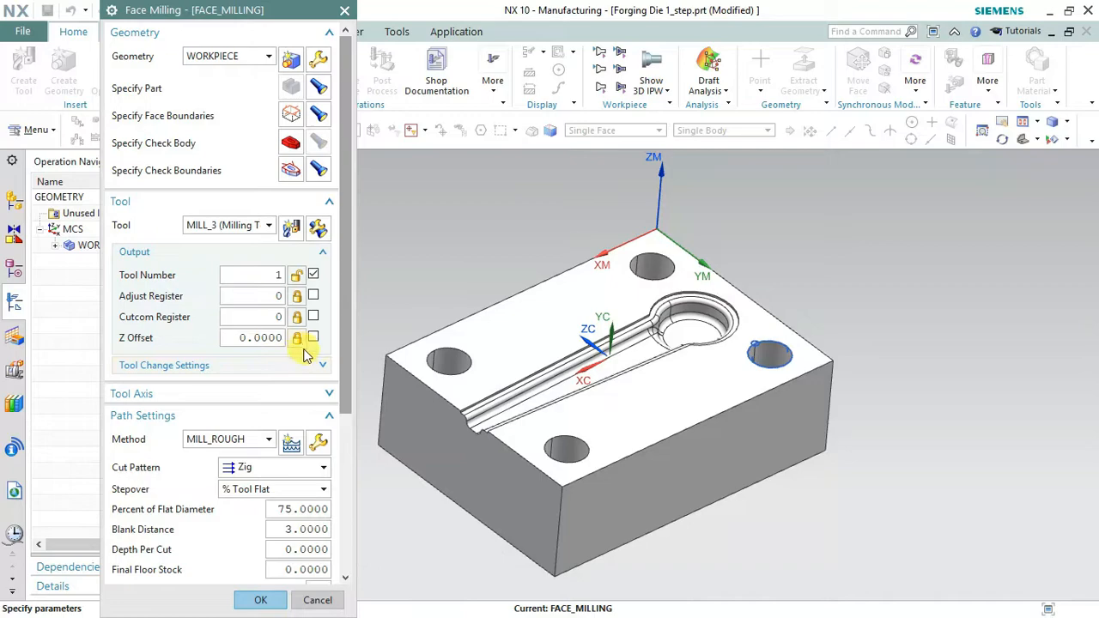
click(203, 366)
Set the face milling operation's tool axis to +ZM Axis.
scroll(240, 386, down, 3)
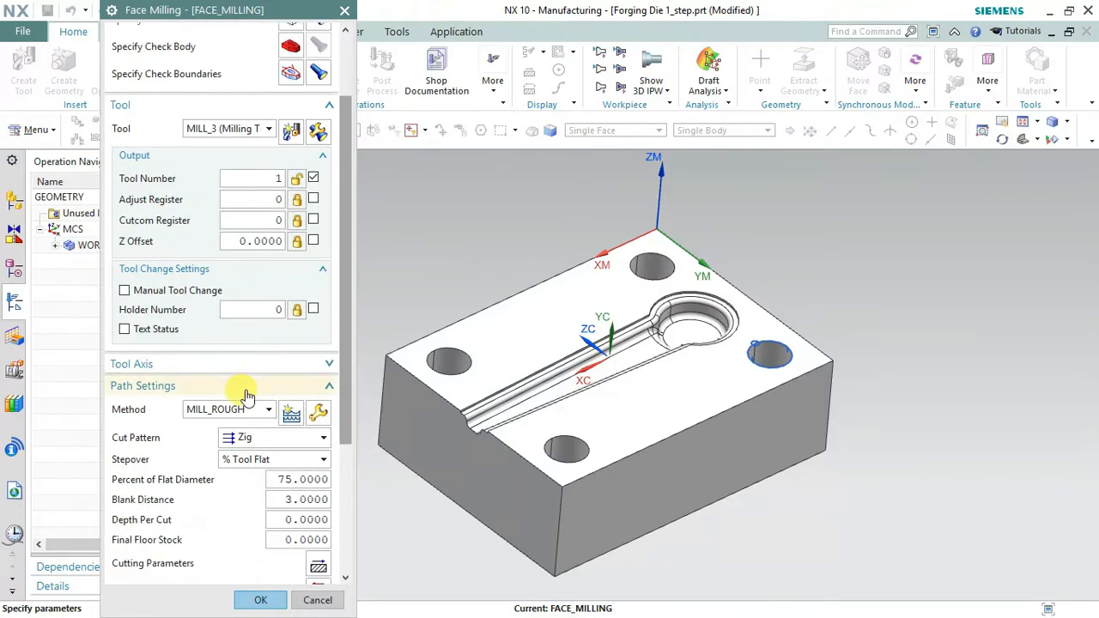
scroll(246, 388, down, 1)
click(180, 268)
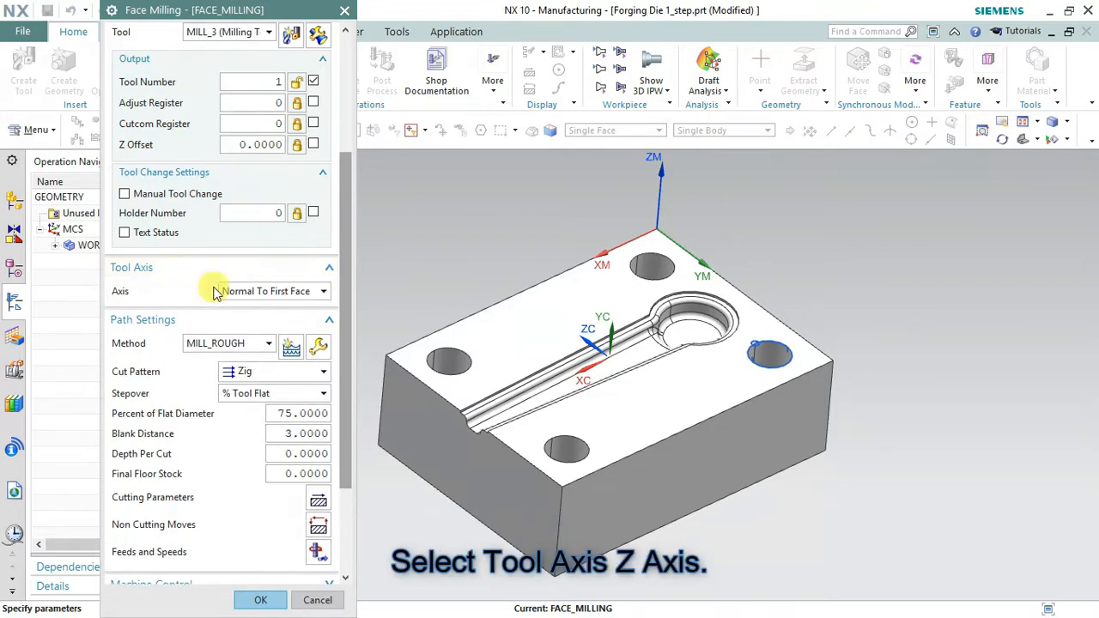
click(243, 306)
click(240, 309)
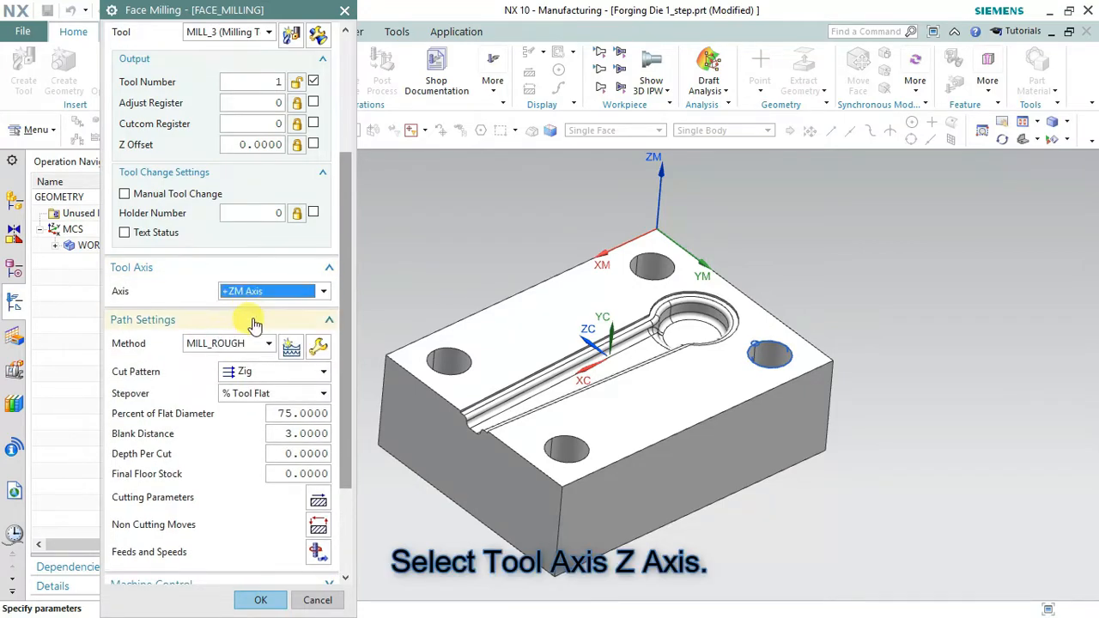
Choose MILL_ROUGH as the method and Zig as the cut pattern in the path settings.
click(253, 323)
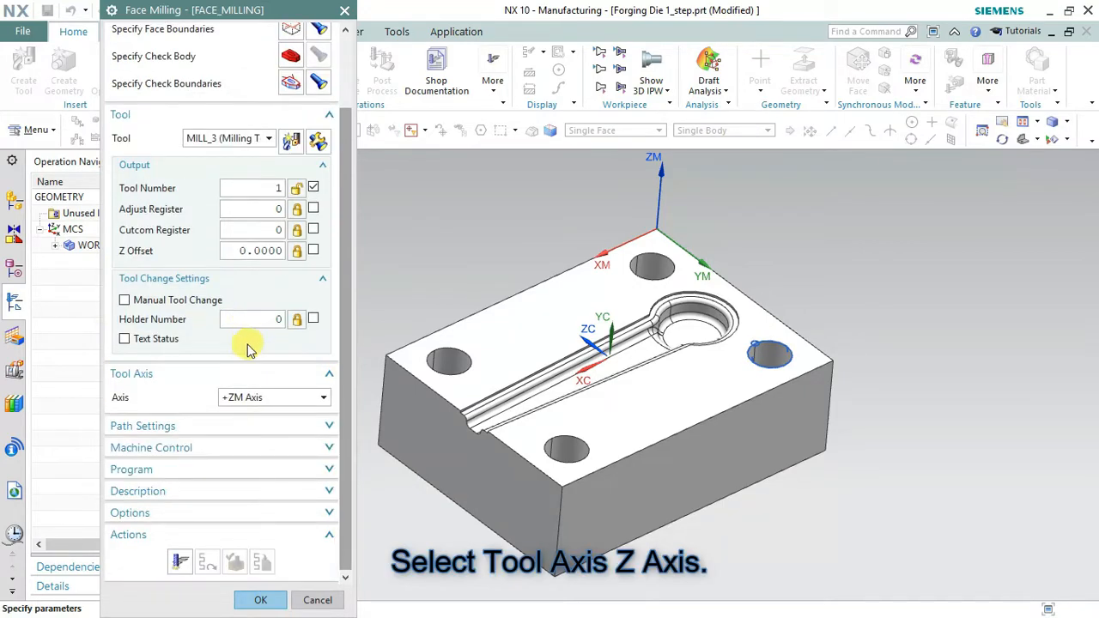
click(240, 426)
scroll(236, 418, down, 3)
click(268, 211)
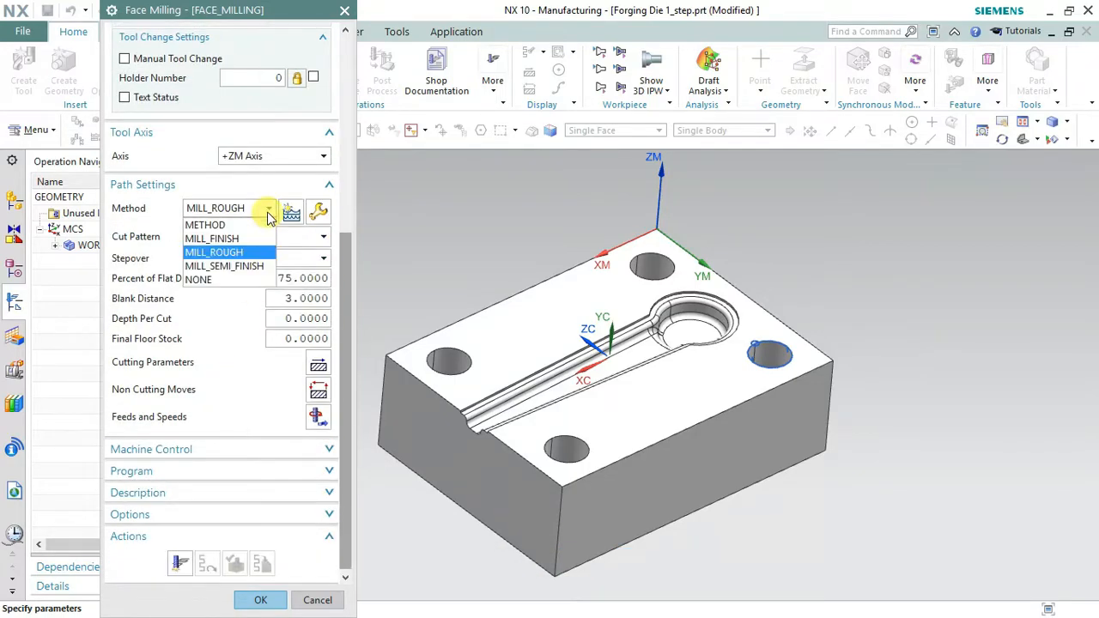
click(269, 217)
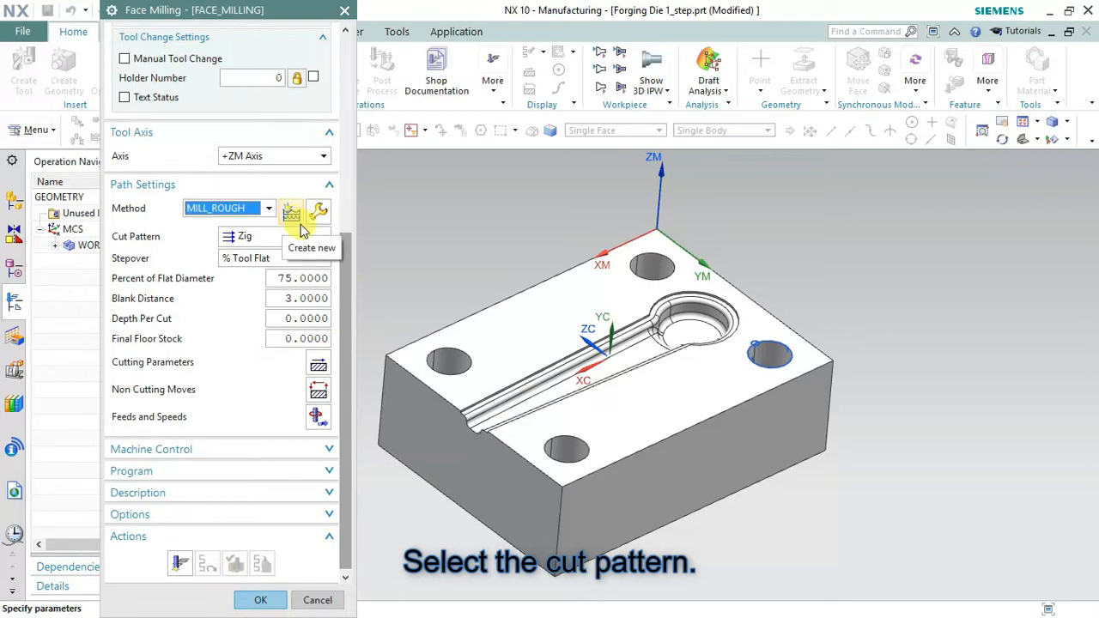
click(291, 237)
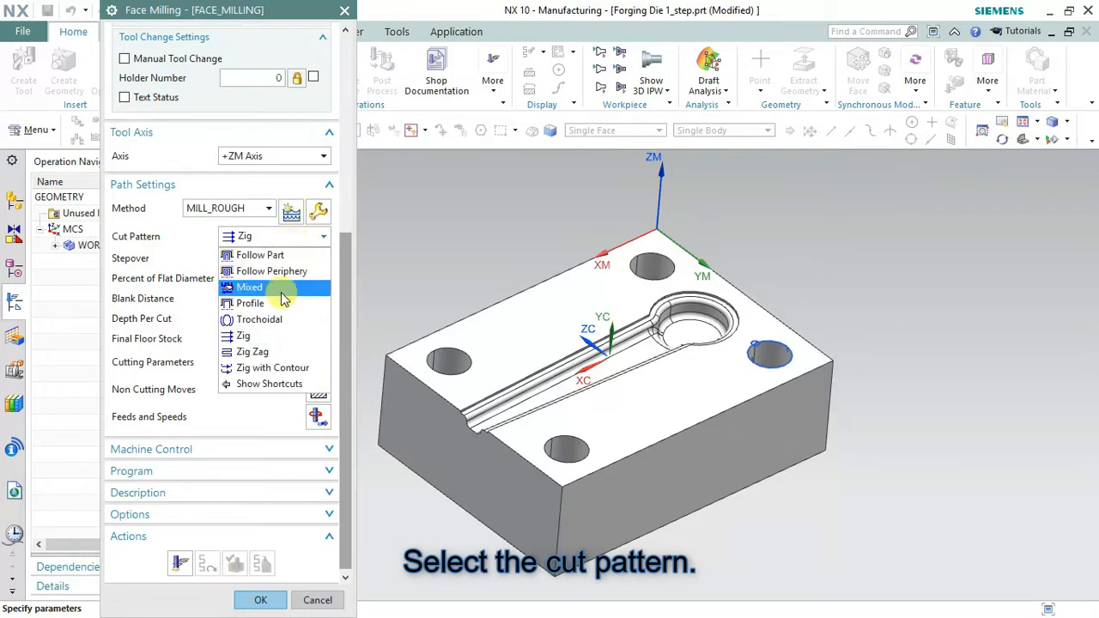
click(249, 335)
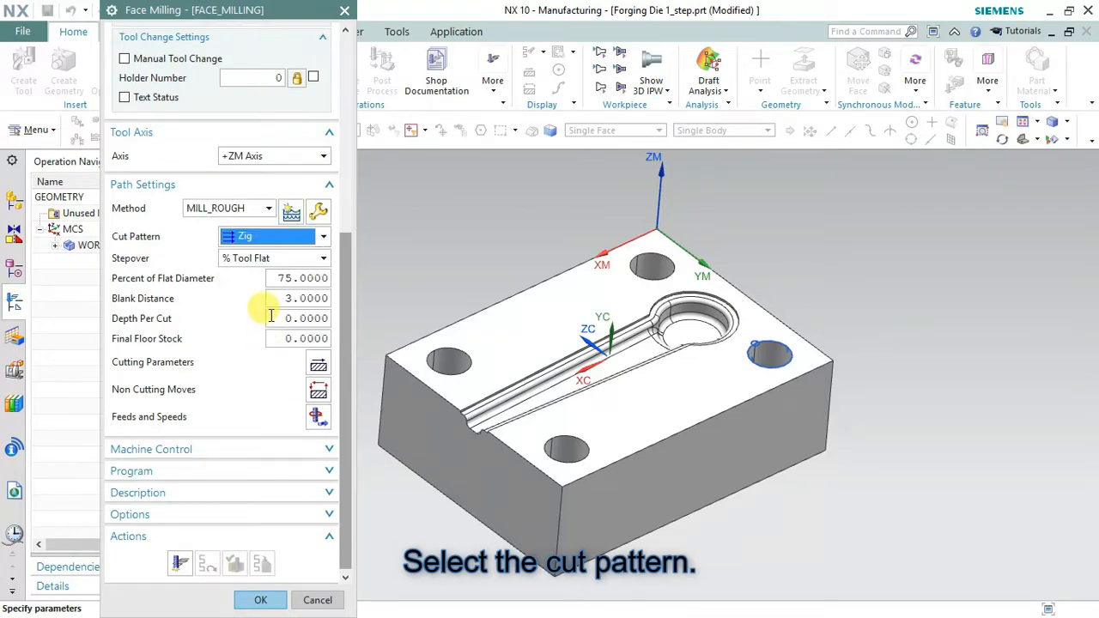
Keep the stepover at % Tool Flat, and set the blank distance to 5 mm and the depth per cut to 0.5 mm.
click(287, 261)
click(287, 261)
click(310, 277)
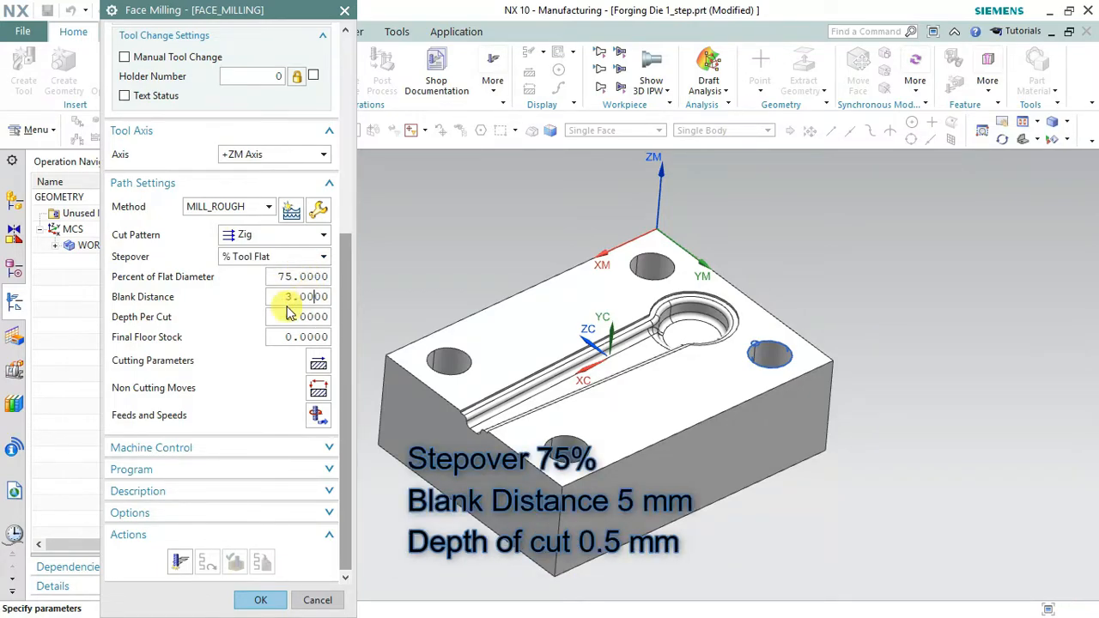
drag(273, 297, 343, 296)
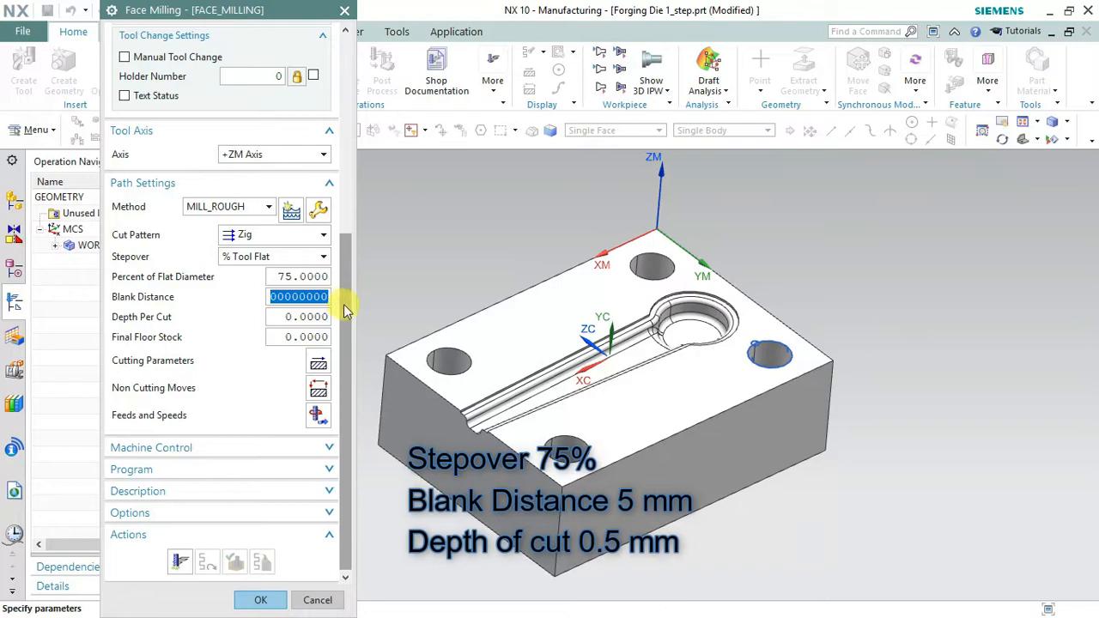
text(3)
drag(288, 317, 328, 314)
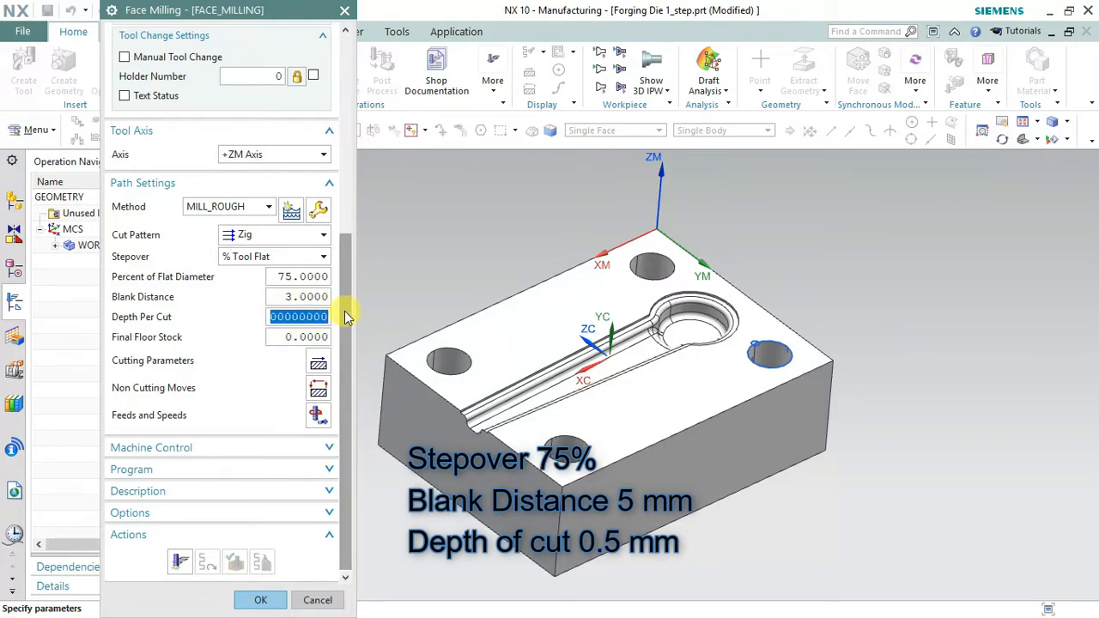
text(0.5)
key(Tab)
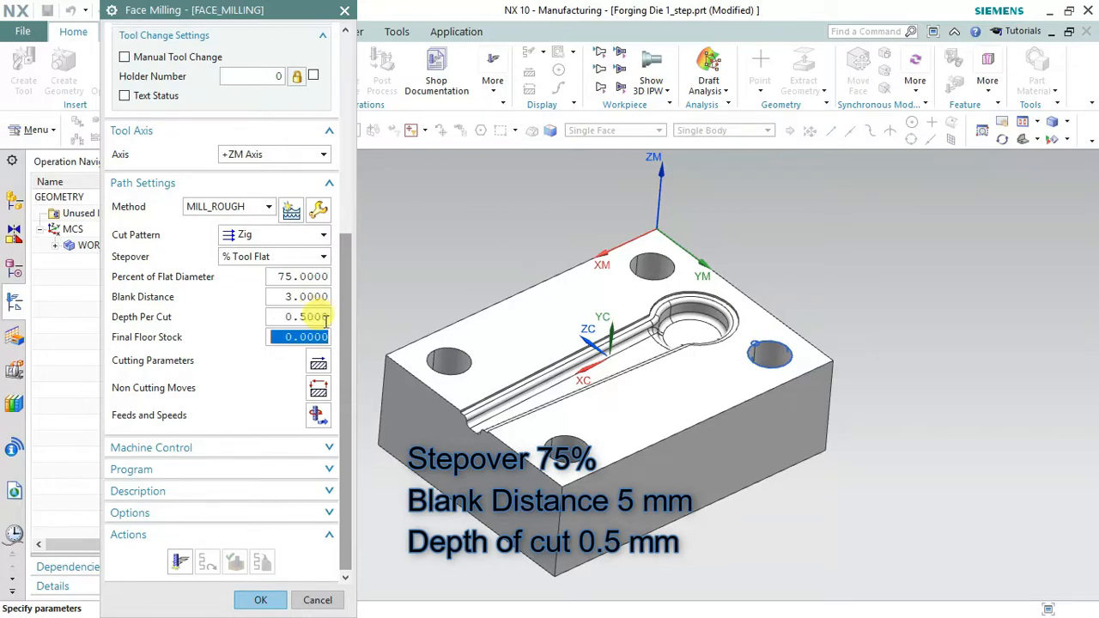
click(283, 297)
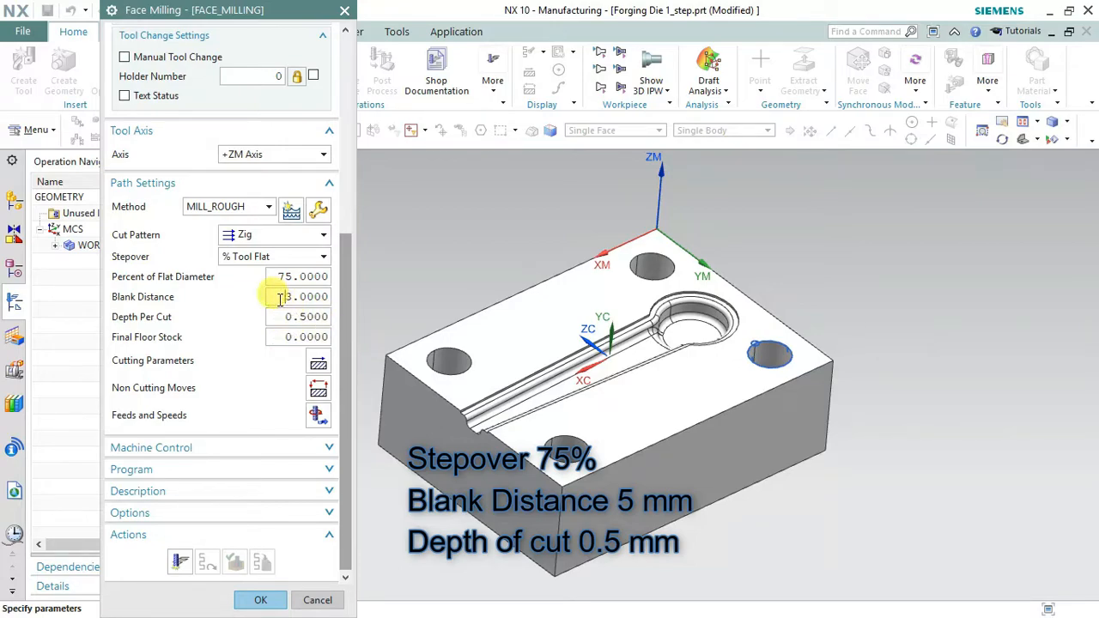
double_click(280, 297)
text(5)
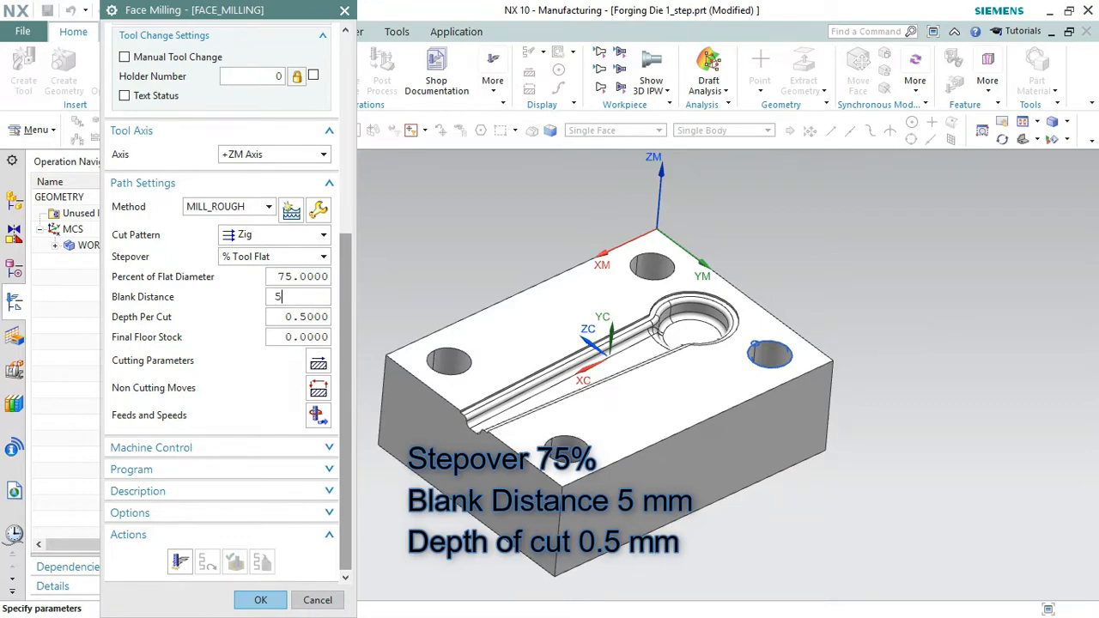
key(Tab)
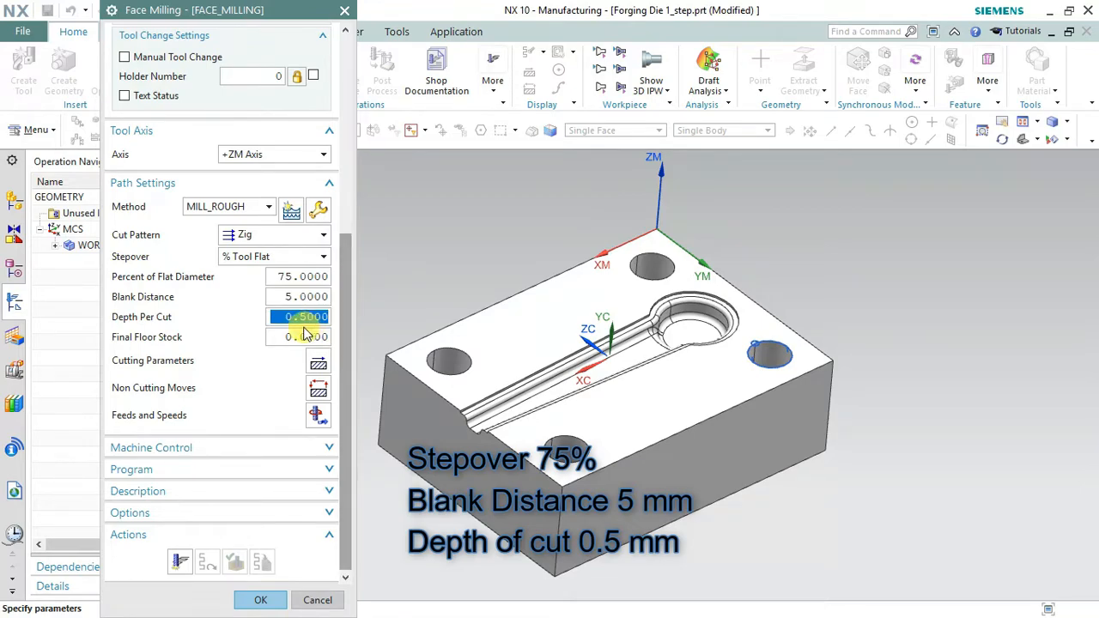
Review the operation's cutting parameters for strategy, stock, corners, containment and connections, keep the cut angle at Specify, and accept them.
click(318, 363)
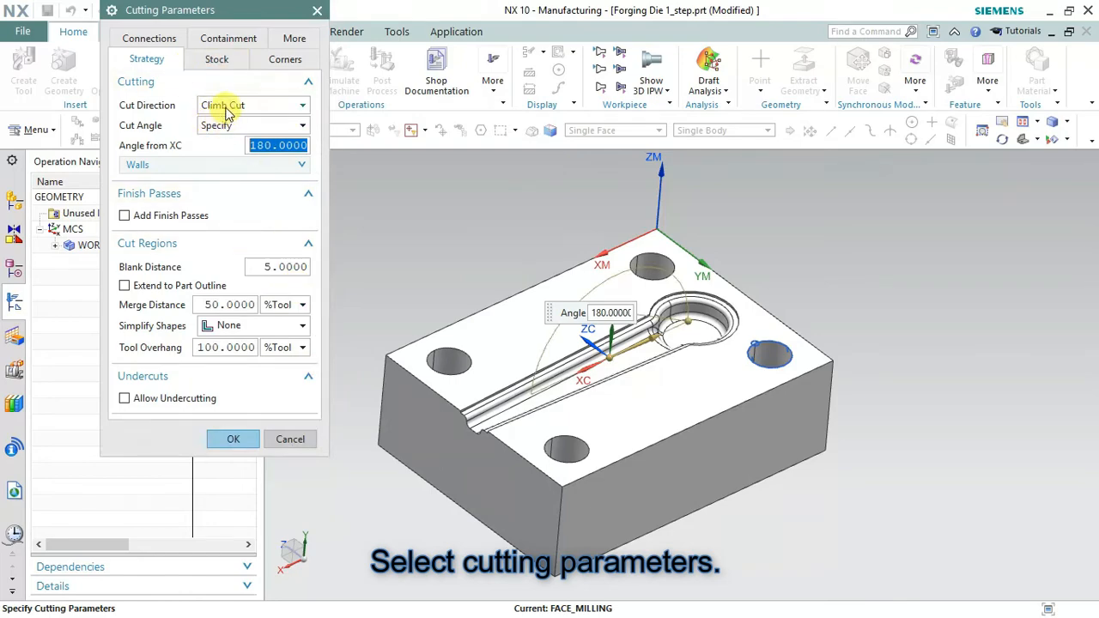
mouse_move(229, 112)
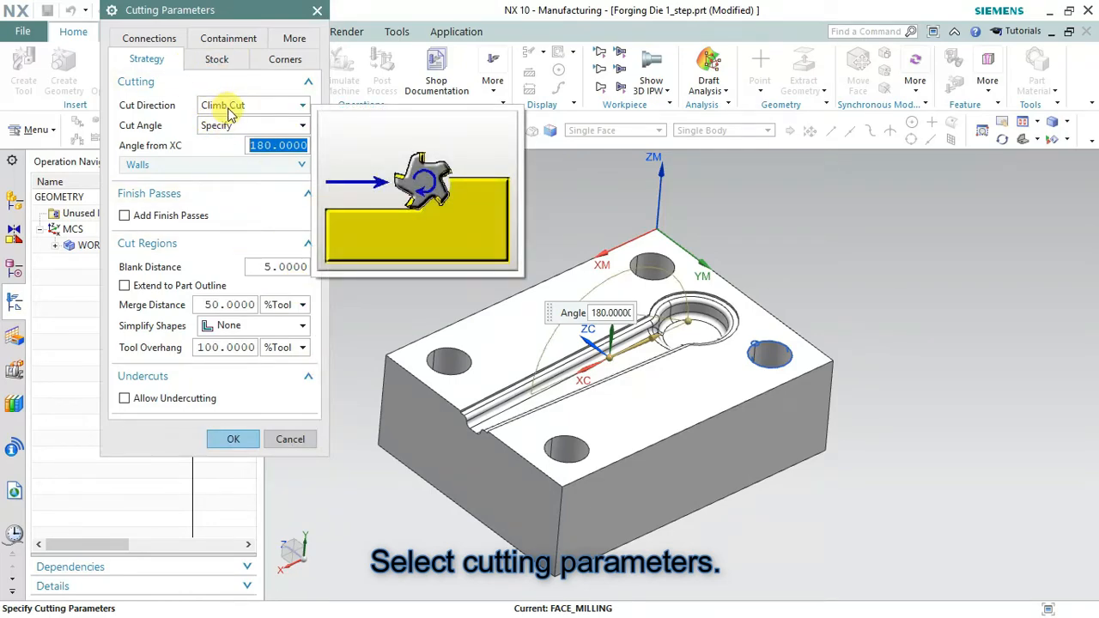
click(230, 125)
click(231, 126)
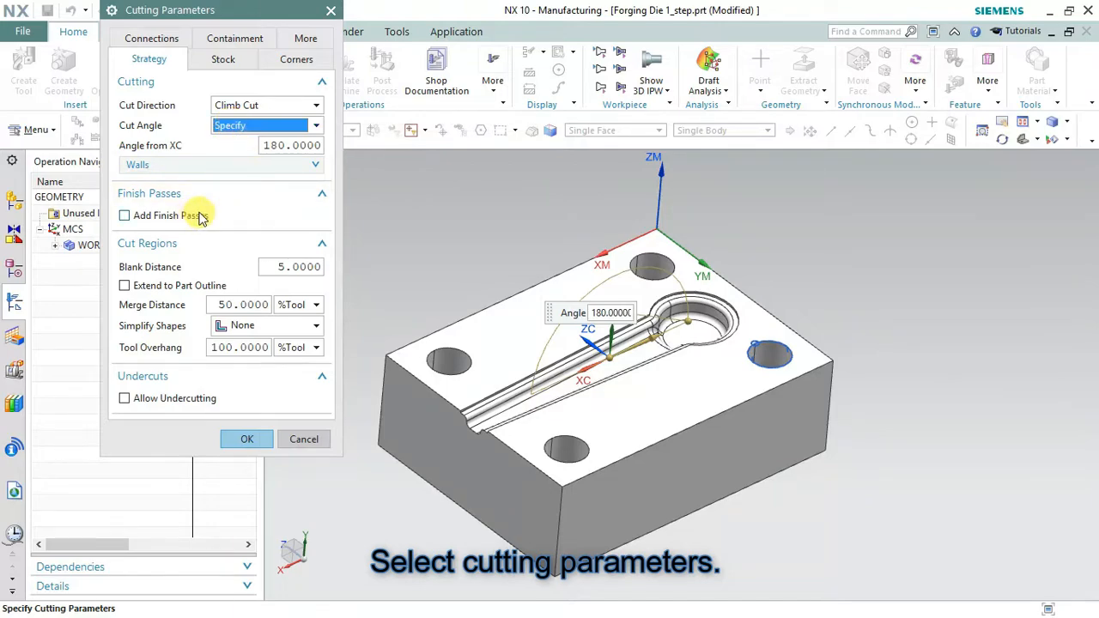
click(225, 61)
click(280, 59)
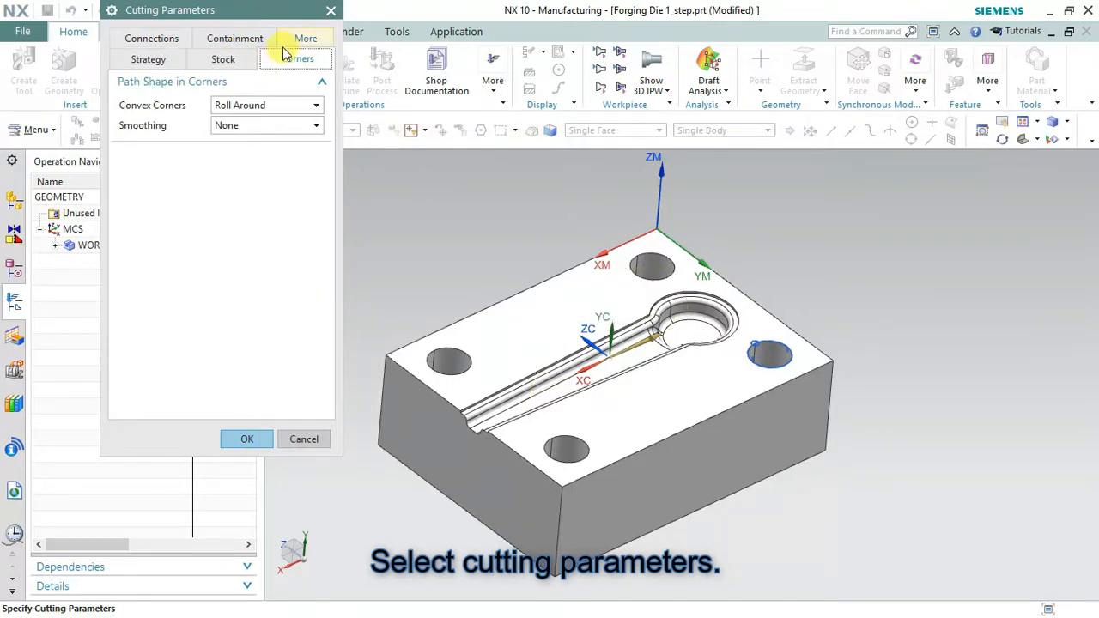
click(283, 49)
click(246, 63)
click(151, 65)
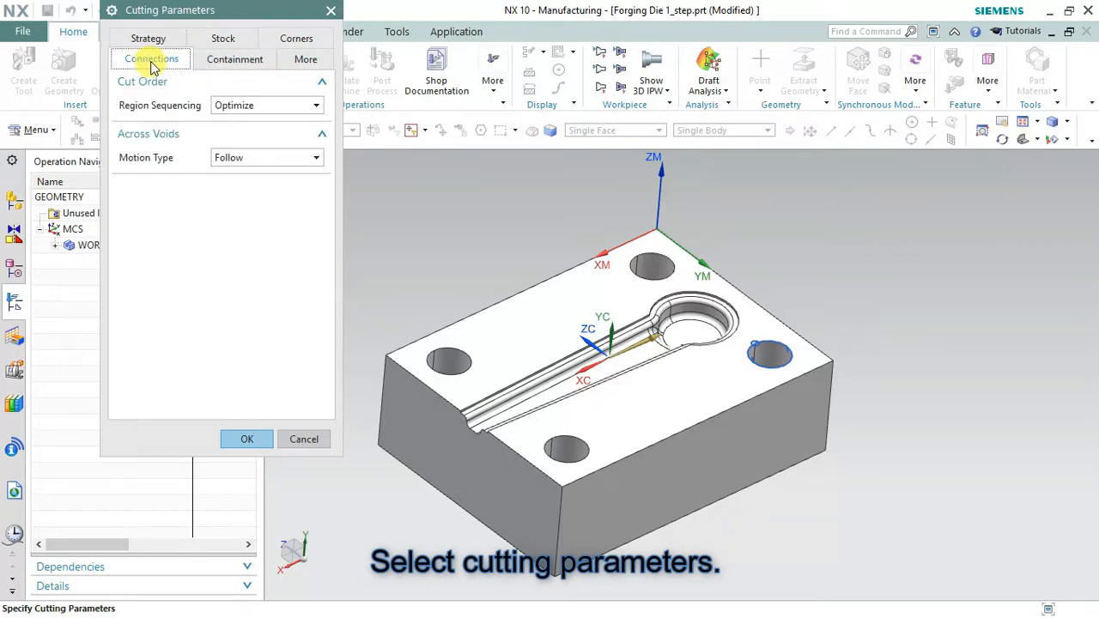
click(254, 438)
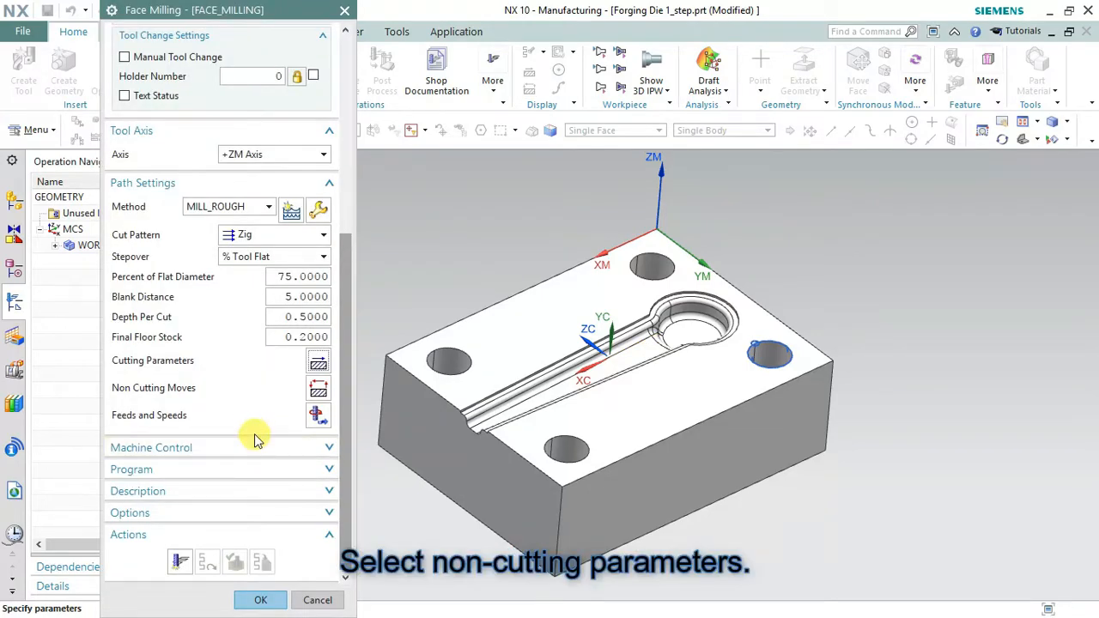
Set the closed area engage type to Helical in the non-cutting moves, and keep the retract type as Same as Engage.
click(316, 388)
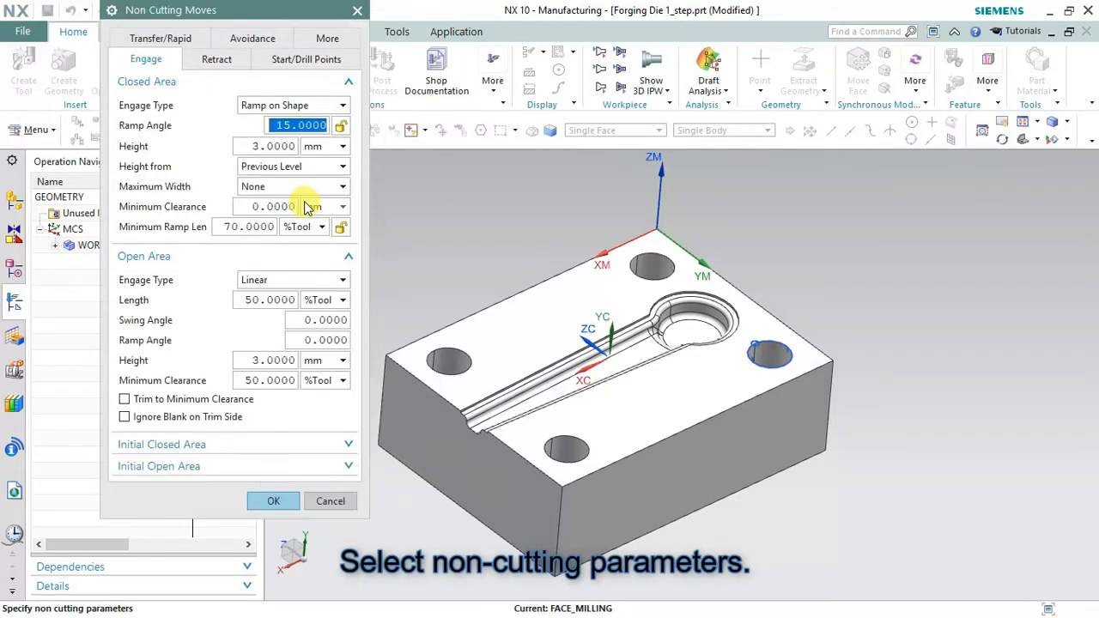
click(271, 104)
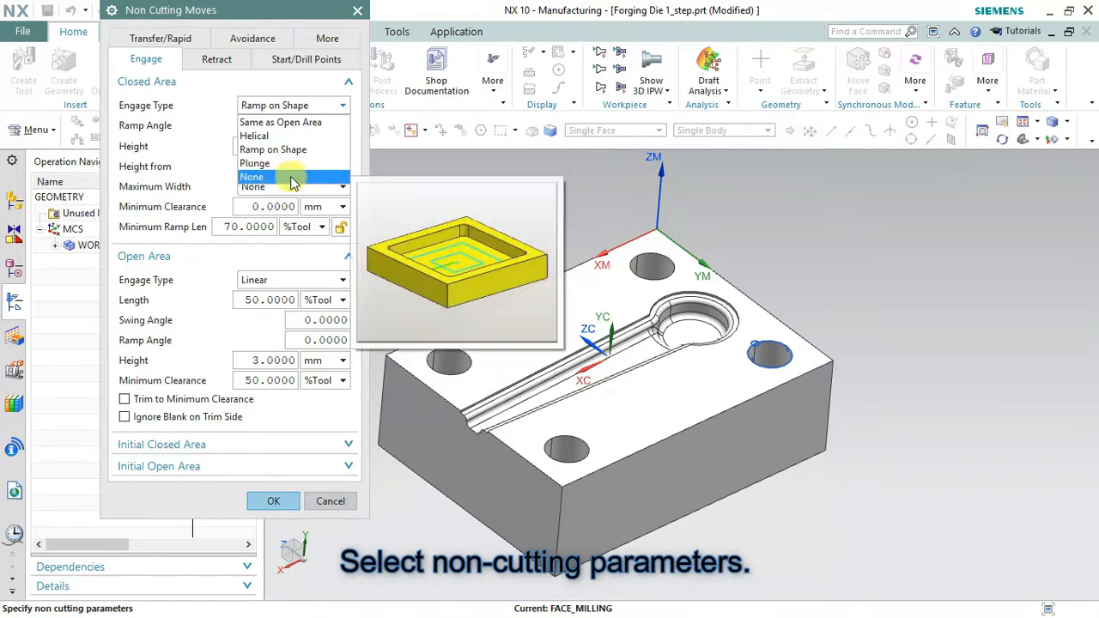
click(273, 137)
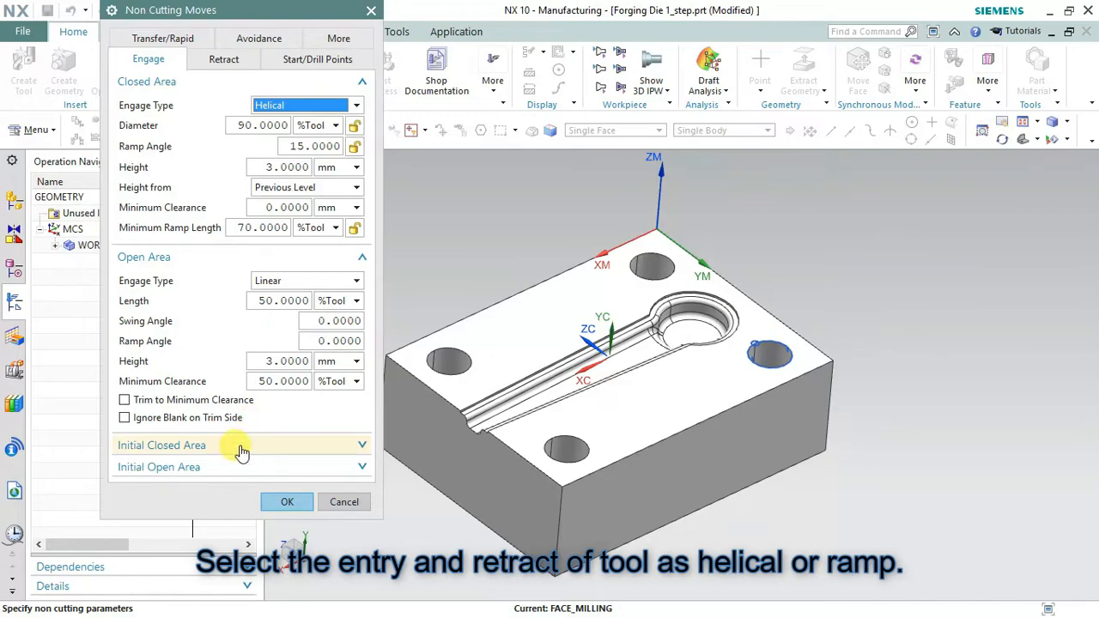
click(224, 59)
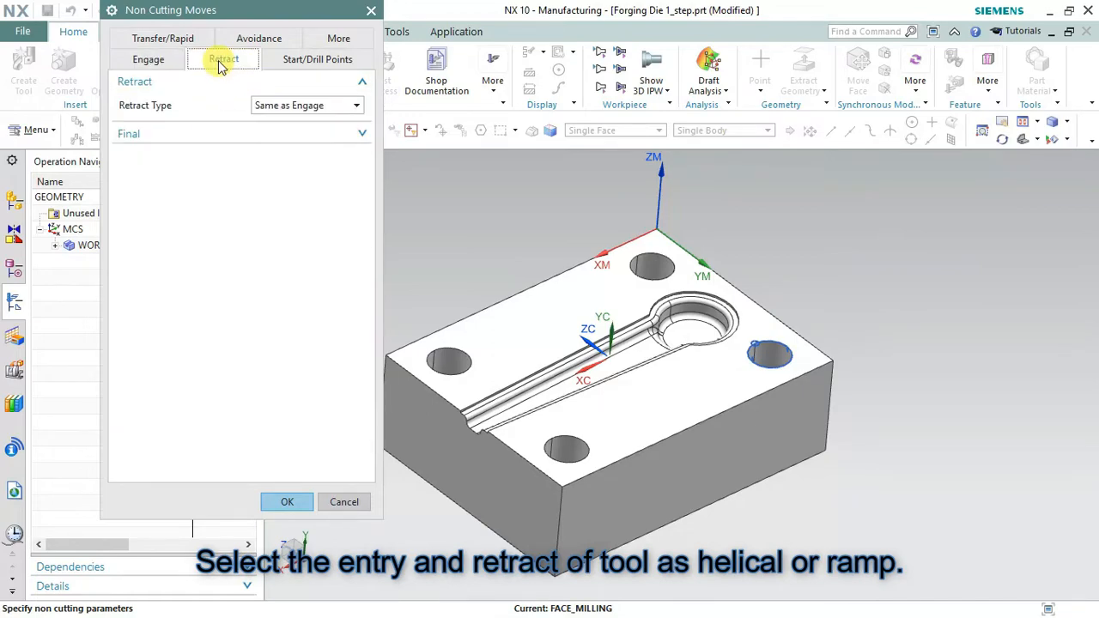
click(266, 110)
click(262, 109)
click(259, 137)
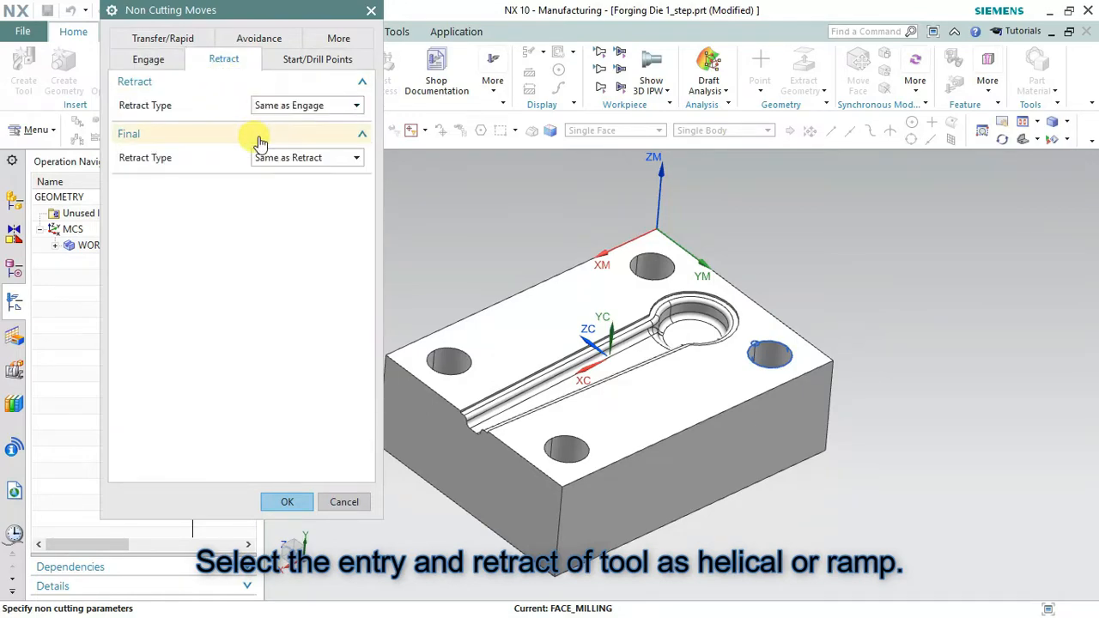
Review the start/drill point, avoidance and transfer/rapid settings, and accept the non-cutting moves.
click(296, 60)
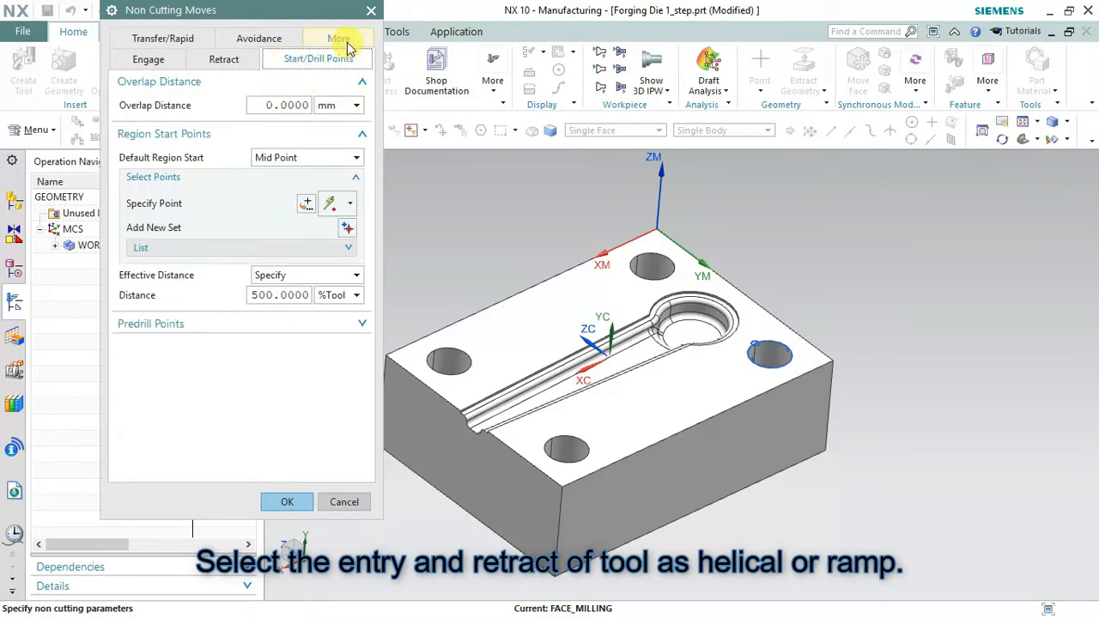
click(346, 43)
click(283, 60)
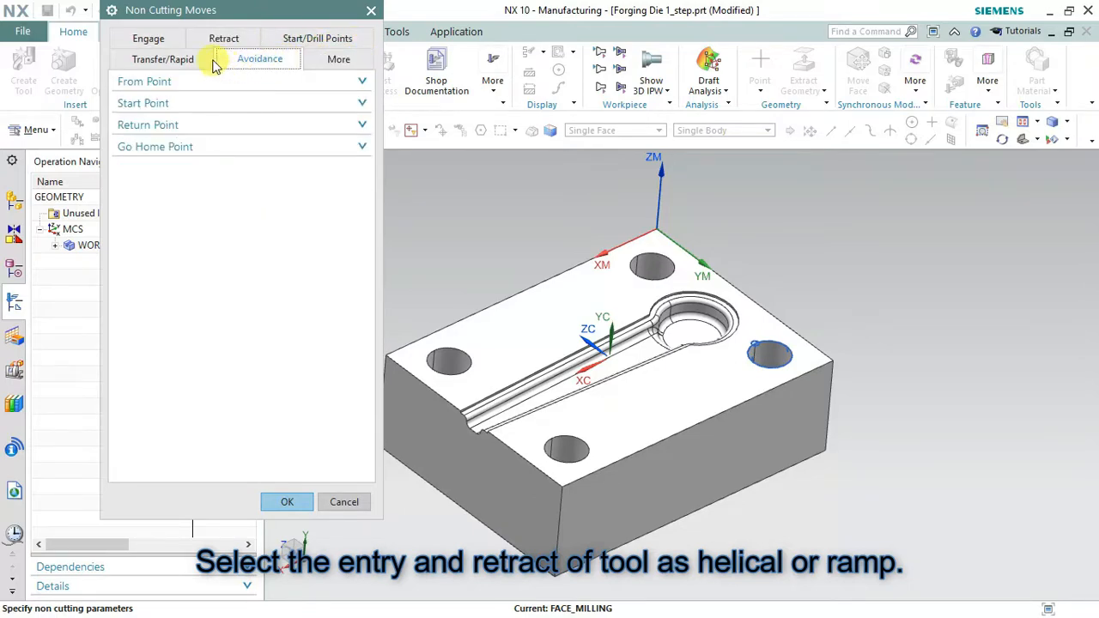
click(177, 57)
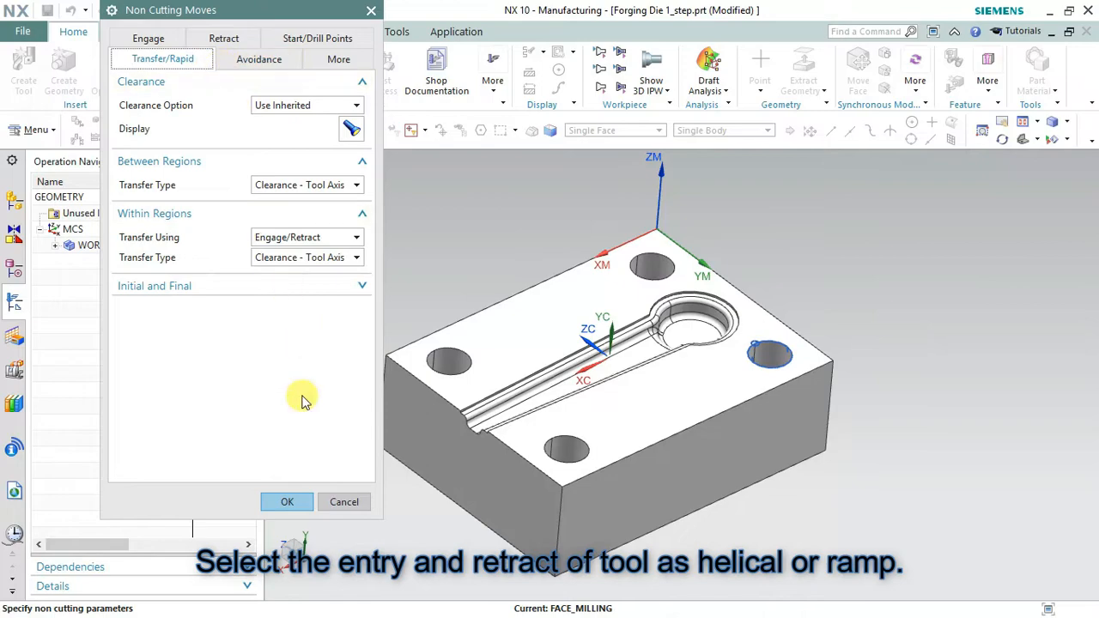
click(286, 502)
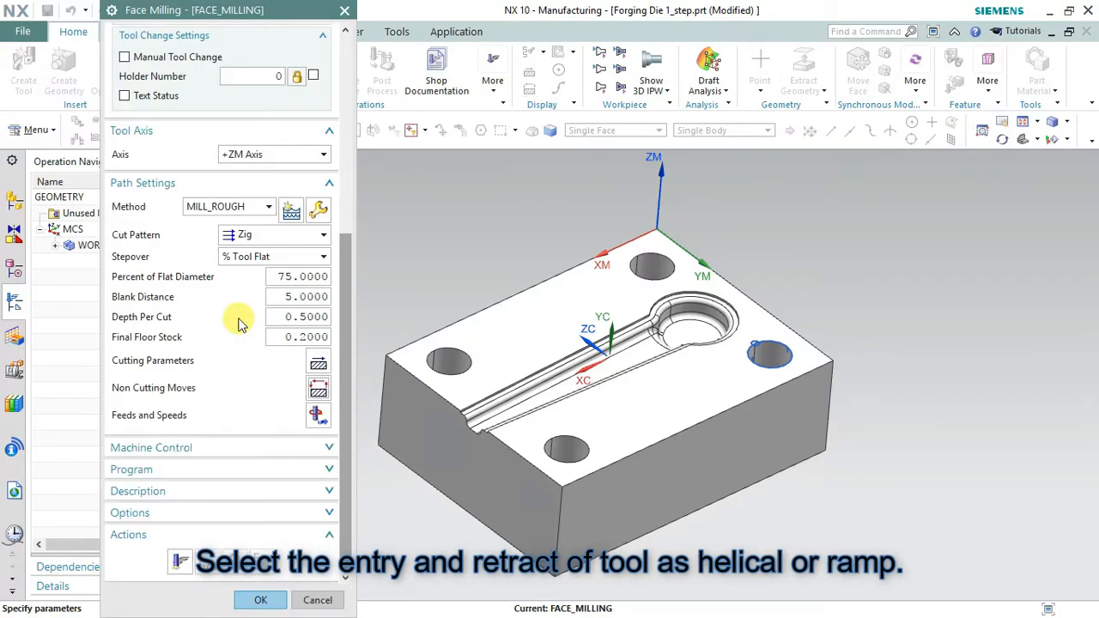
Generate the face milling tool path and inspect its stacked depth passes up close along the die's top face.
click(271, 455)
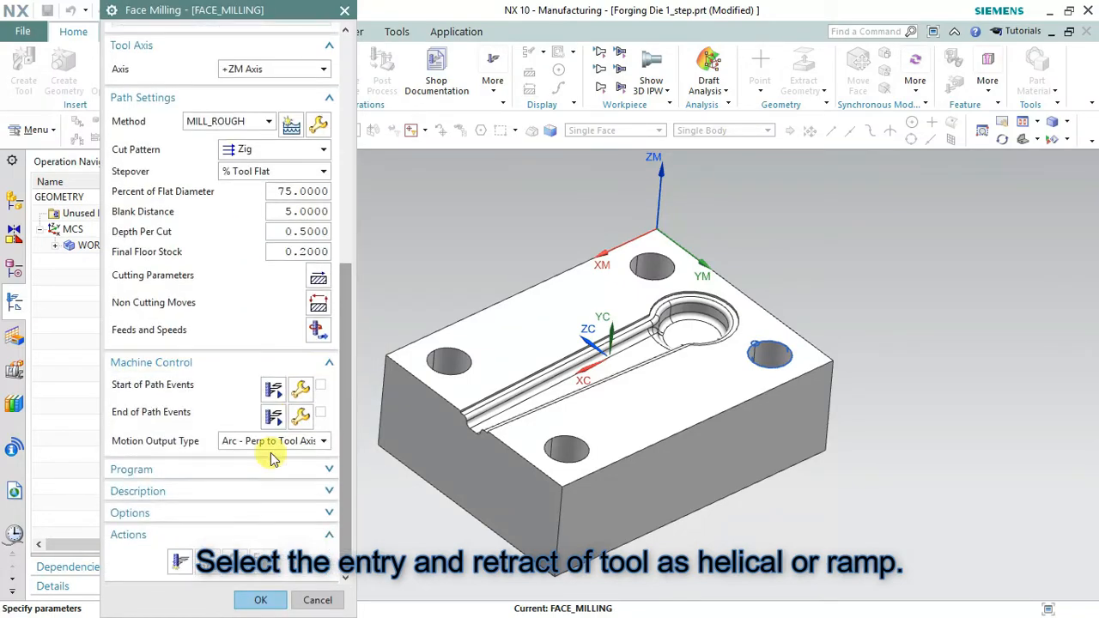
click(226, 490)
click(215, 515)
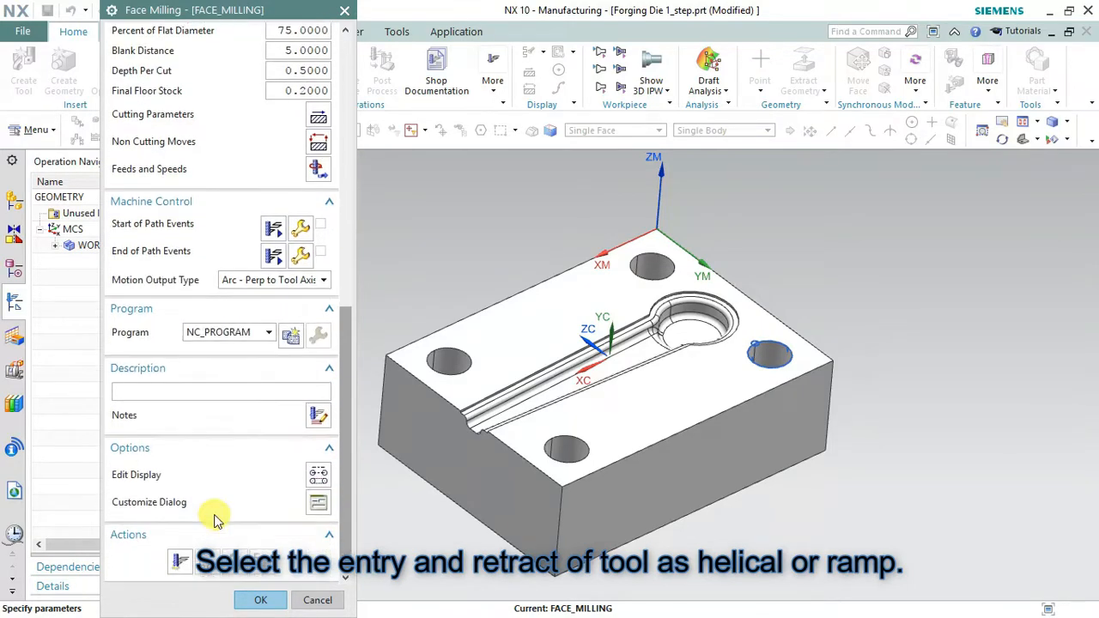
click(179, 561)
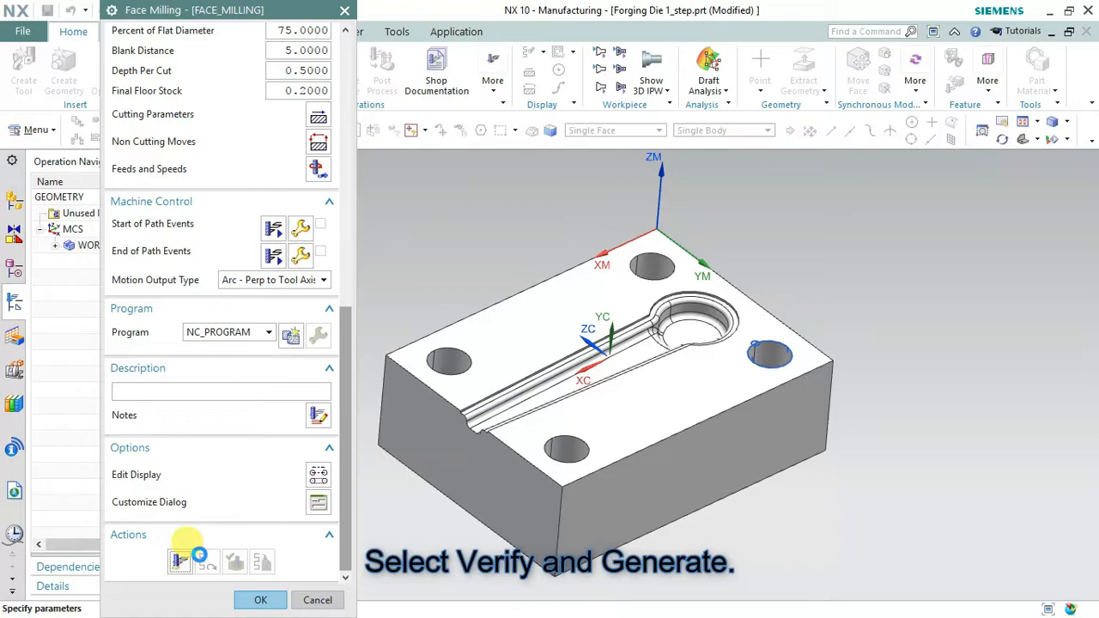
key(Return)
double_click(524, 416)
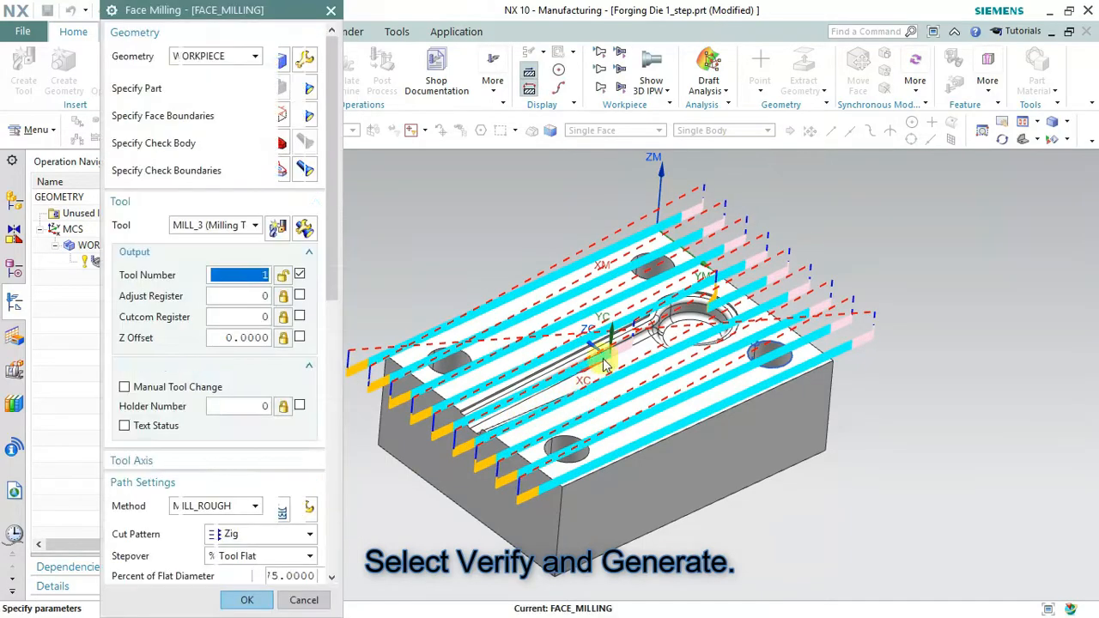
scroll(764, 283, up, 3)
middle_drag(764, 310, 817, 356)
scroll(694, 434, up, 6)
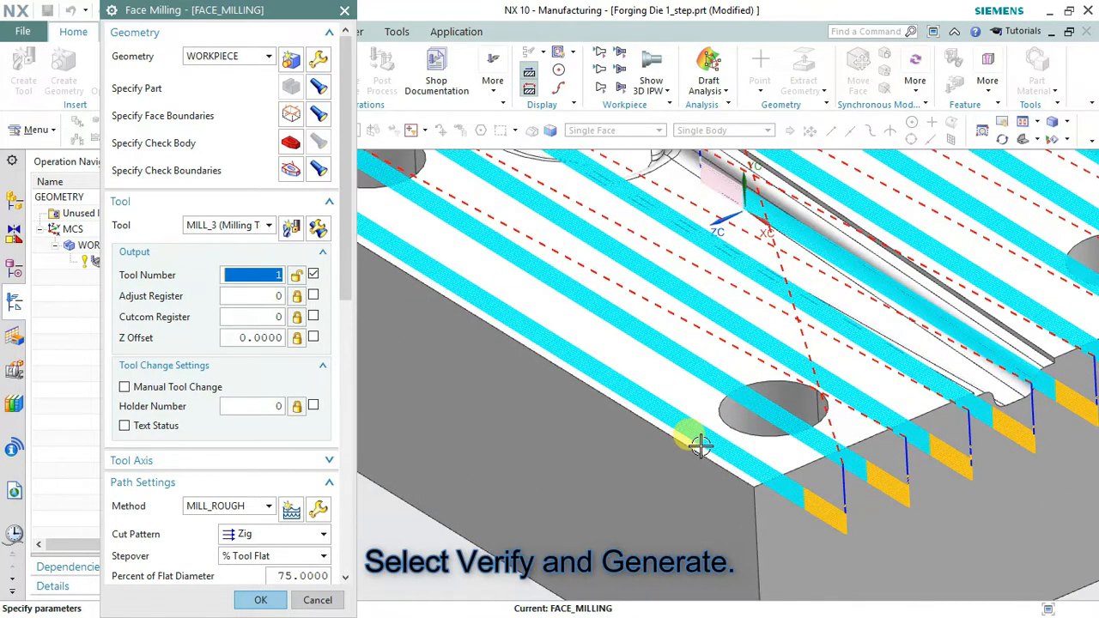
scroll(683, 438, up, 2)
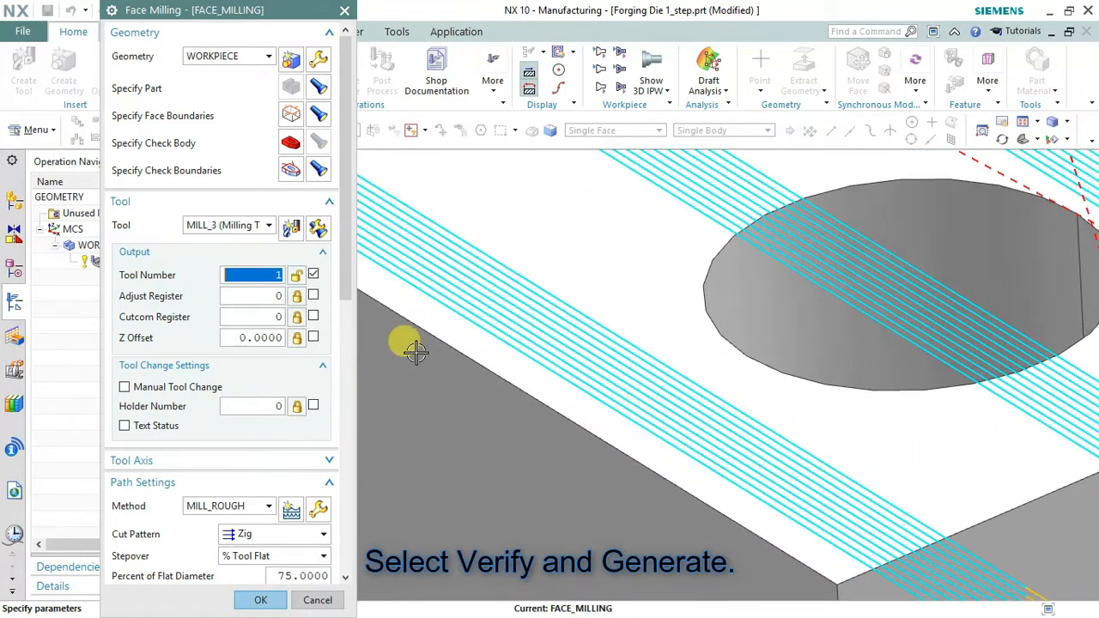
Set the depth per cut to 1 mm, regenerate the tool path and inspect the spacing of its depth passes.
drag(349, 300, 342, 424)
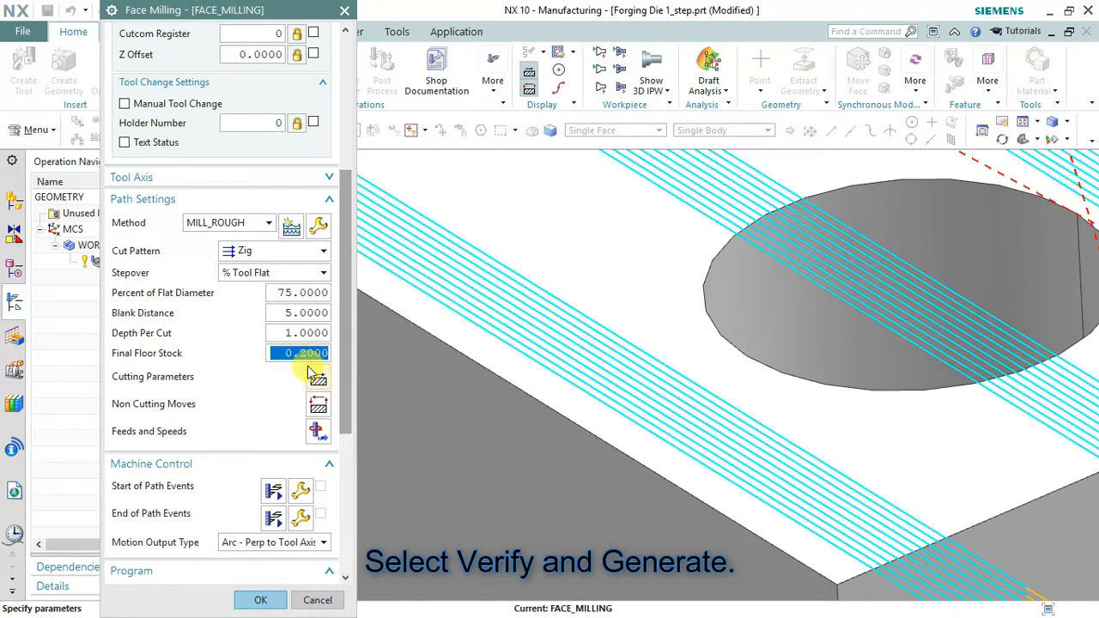
scroll(313, 373, down, 6)
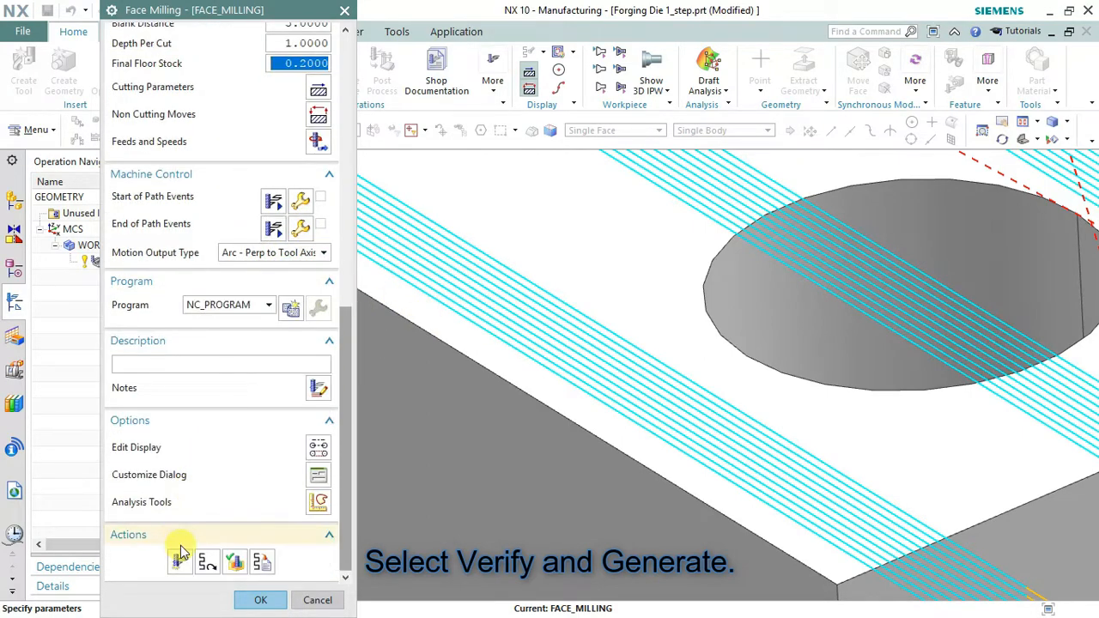
click(181, 563)
middle_click(524, 434)
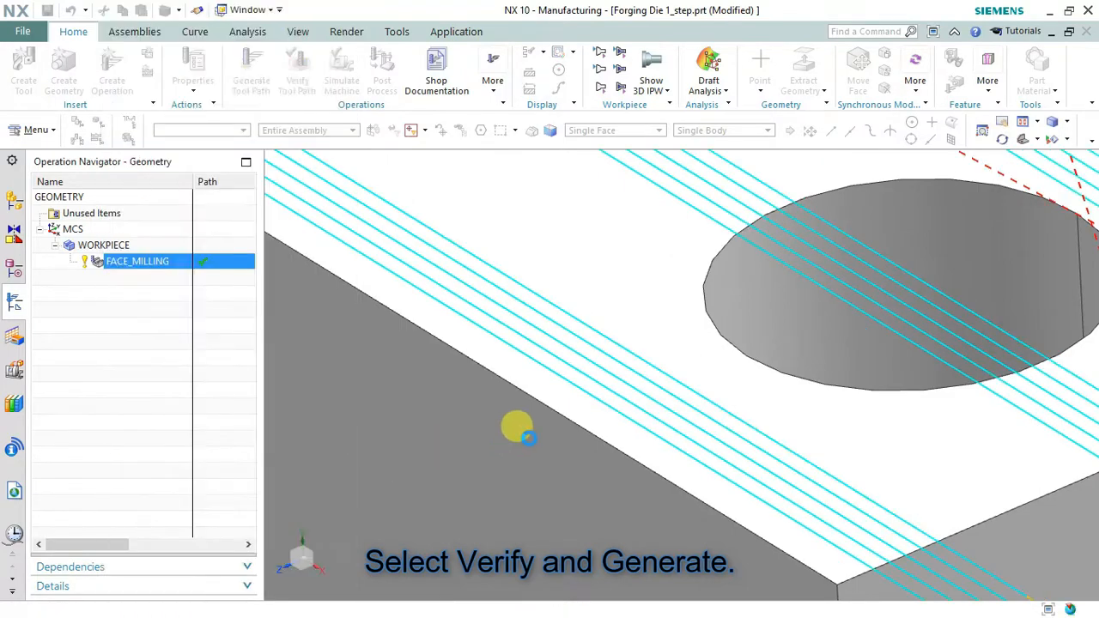
scroll(538, 393, up, 3)
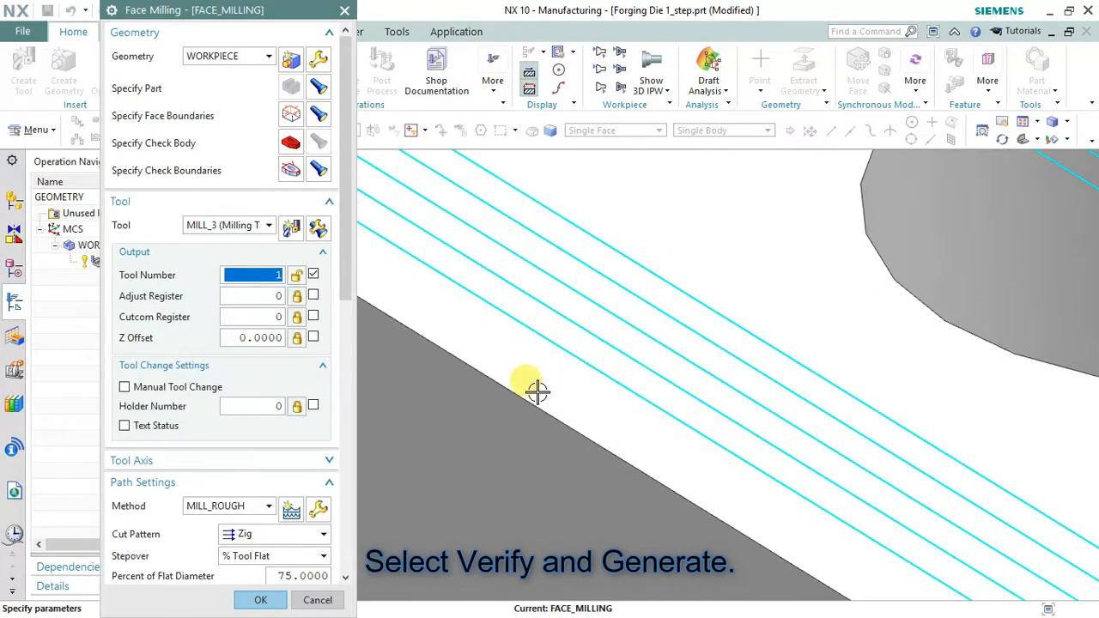
scroll(537, 392, down, 8)
scroll(536, 390, down, 5)
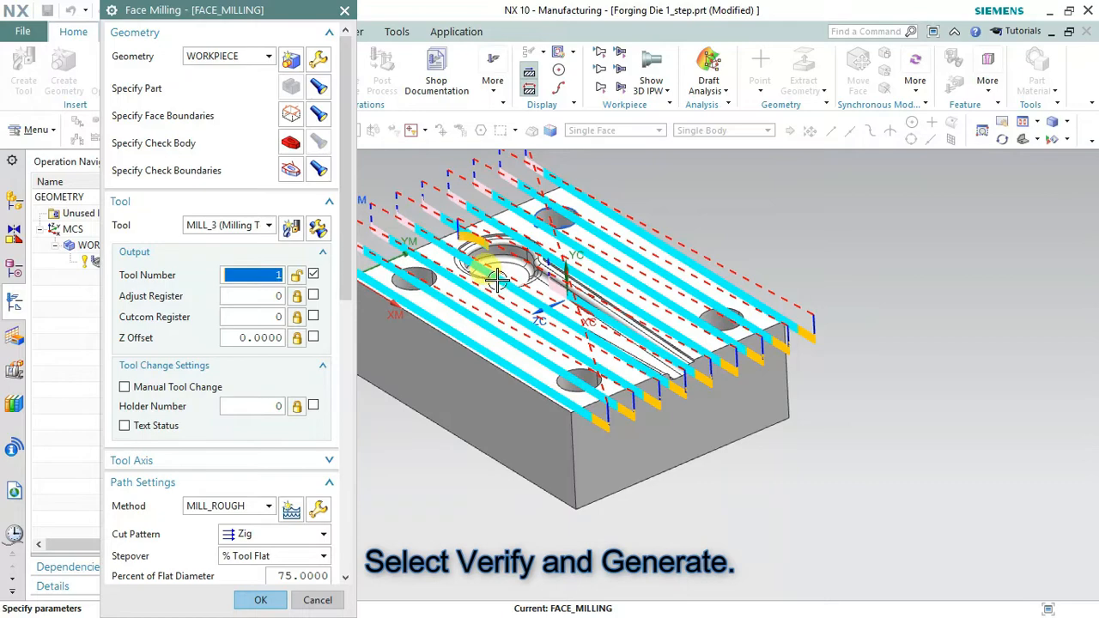
Set the stepover to 50 percent of the flat diameter and regenerate the face milling tool path.
drag(341, 283, 341, 449)
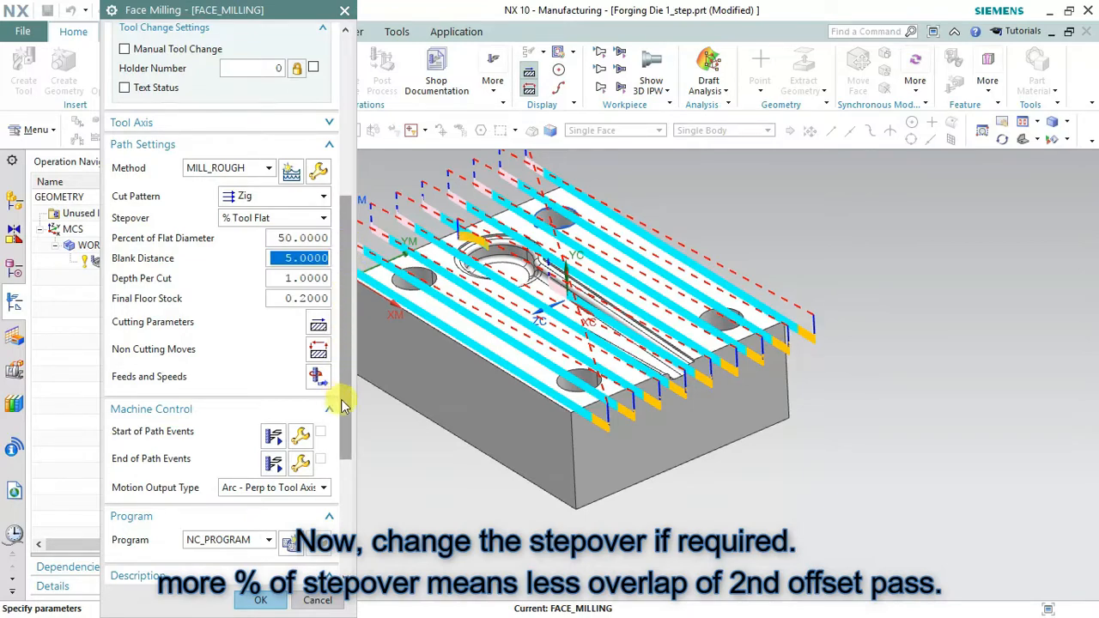
drag(341, 406, 352, 523)
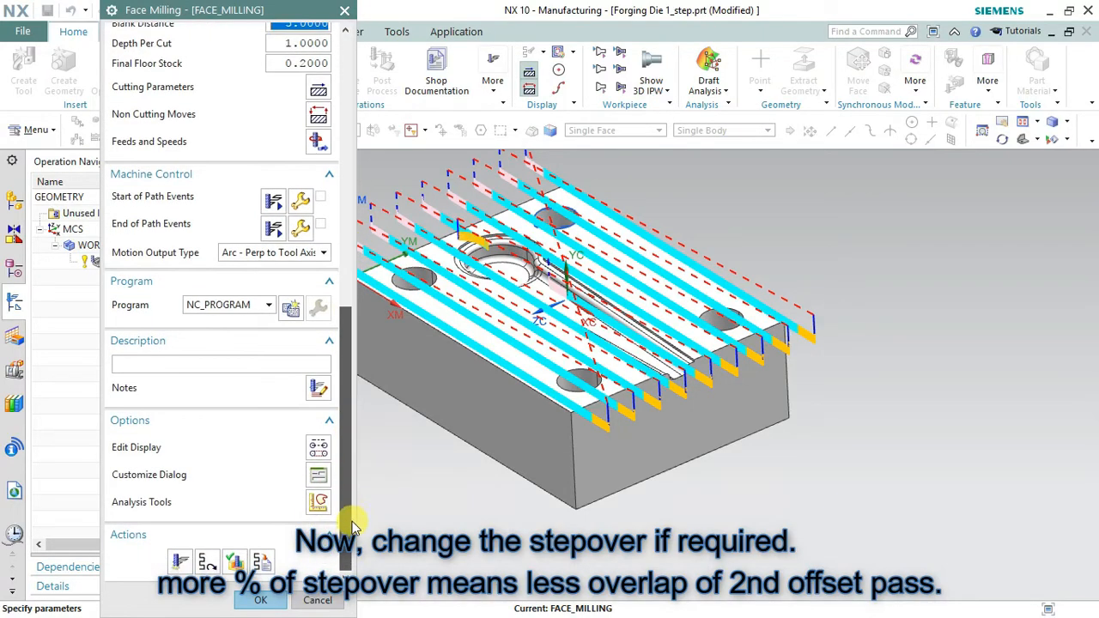
click(182, 560)
middle_click(470, 332)
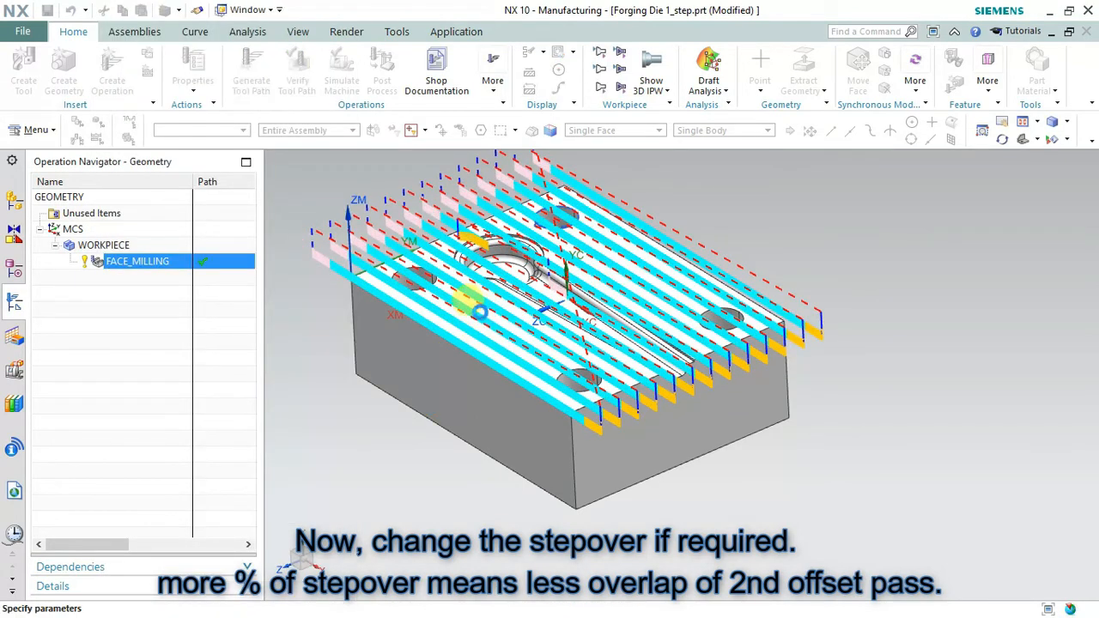
mouse_move(476, 311)
middle_down()
mouse_move(466, 317)
mouse_move(479, 316)
middle_up()
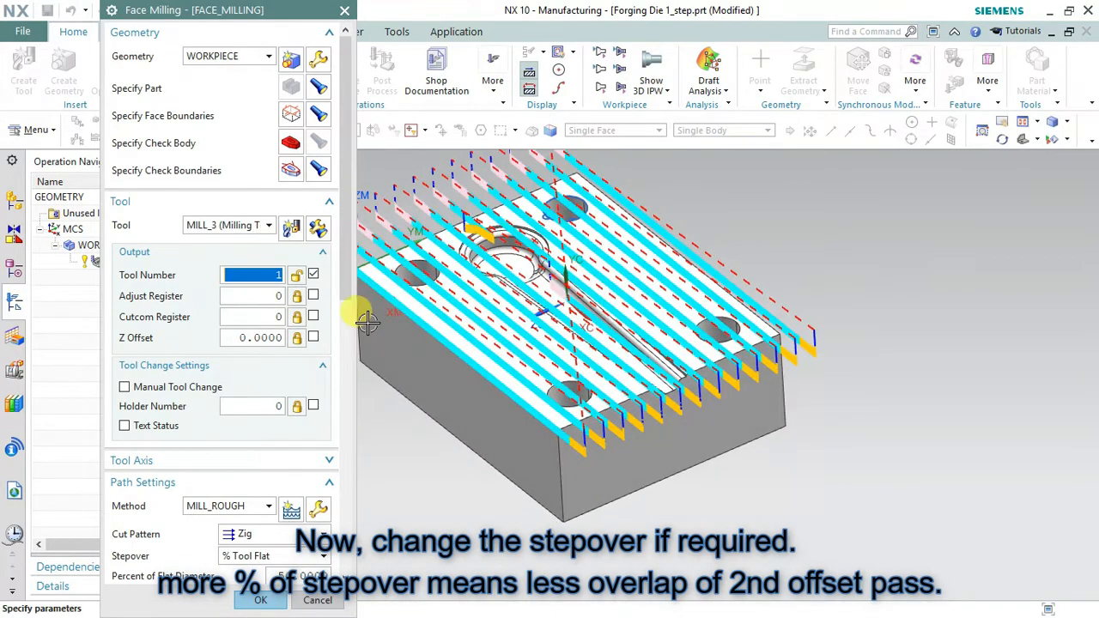
Reduce the stepover to 30 percent of the flat diameter and regenerate the tool path over the die.
scroll(350, 335, down, 4)
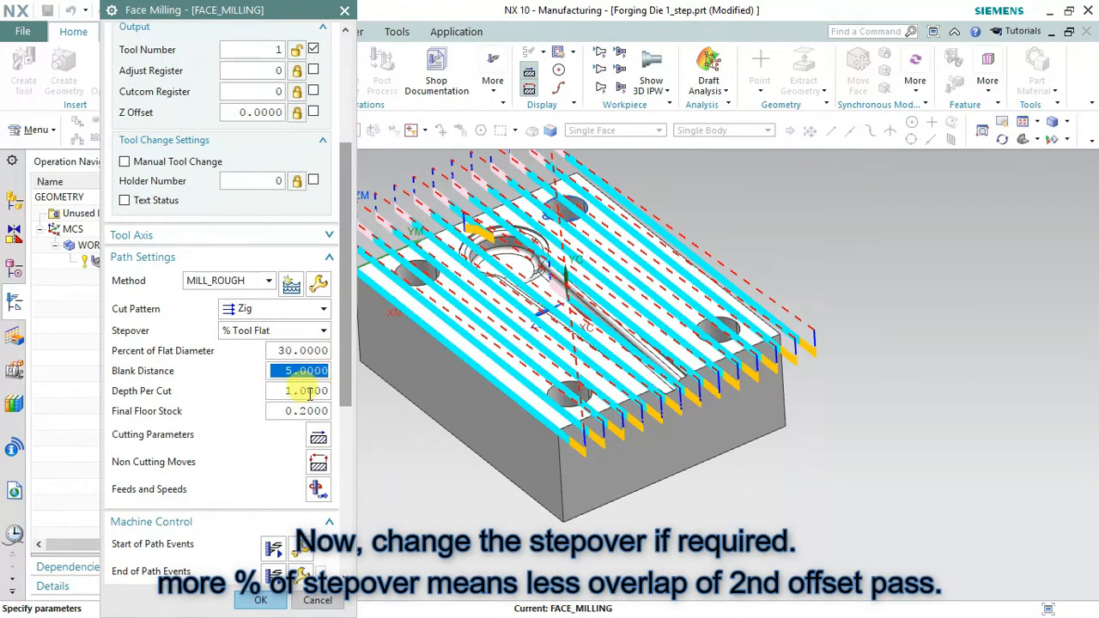
drag(343, 397, 347, 558)
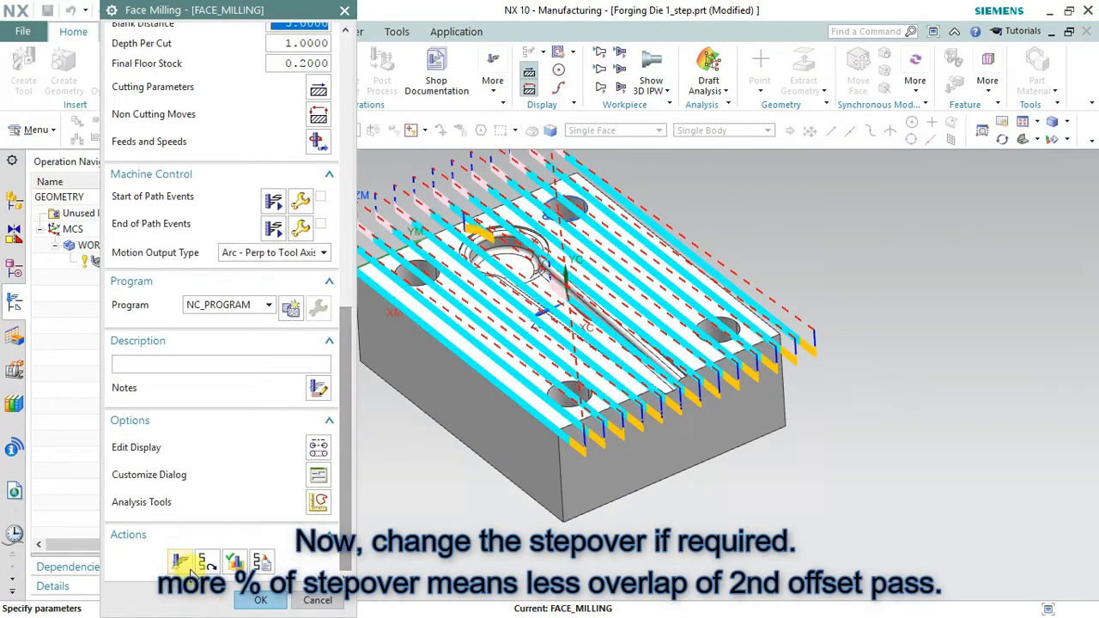
click(179, 562)
middle_click(486, 383)
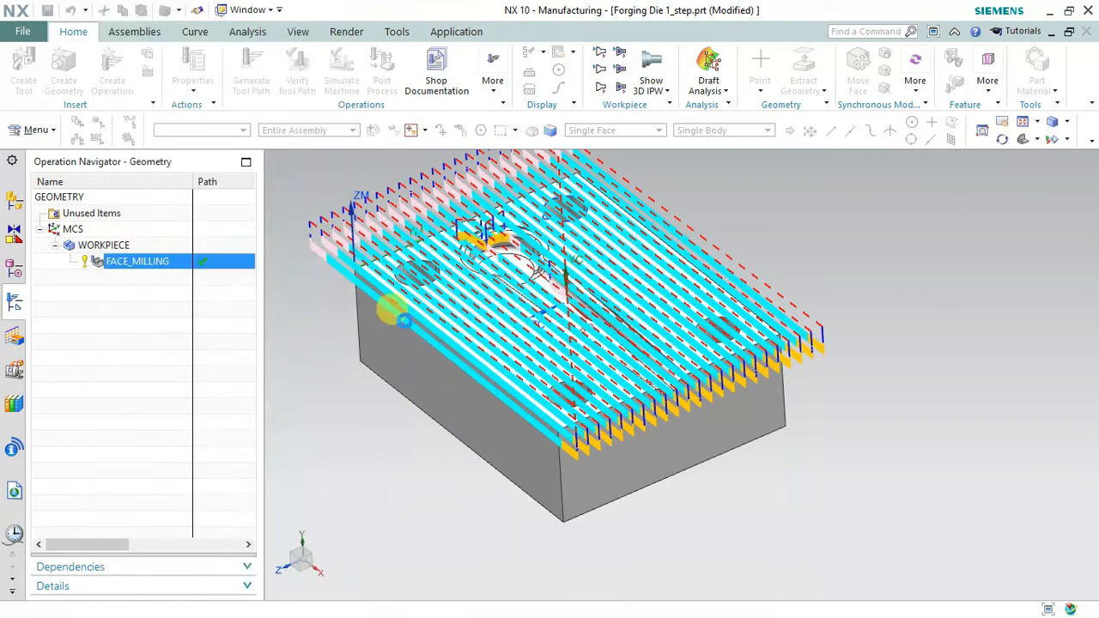
Set the stepover back to 75 percent of the flat diameter in the path settings.
drag(343, 298, 345, 432)
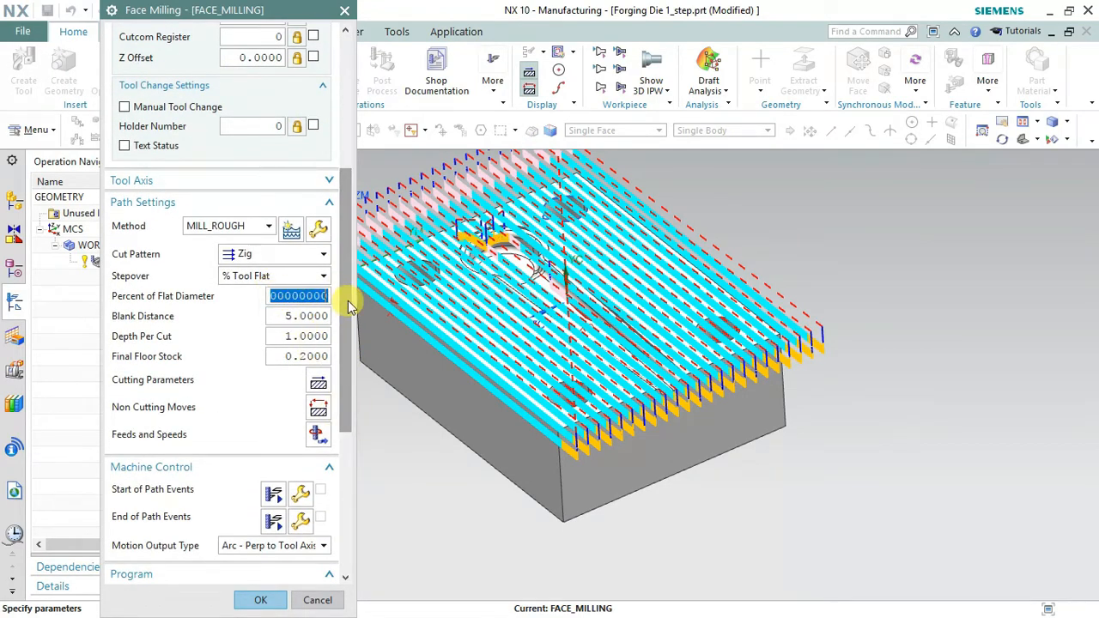
text(75)
key(Tab)
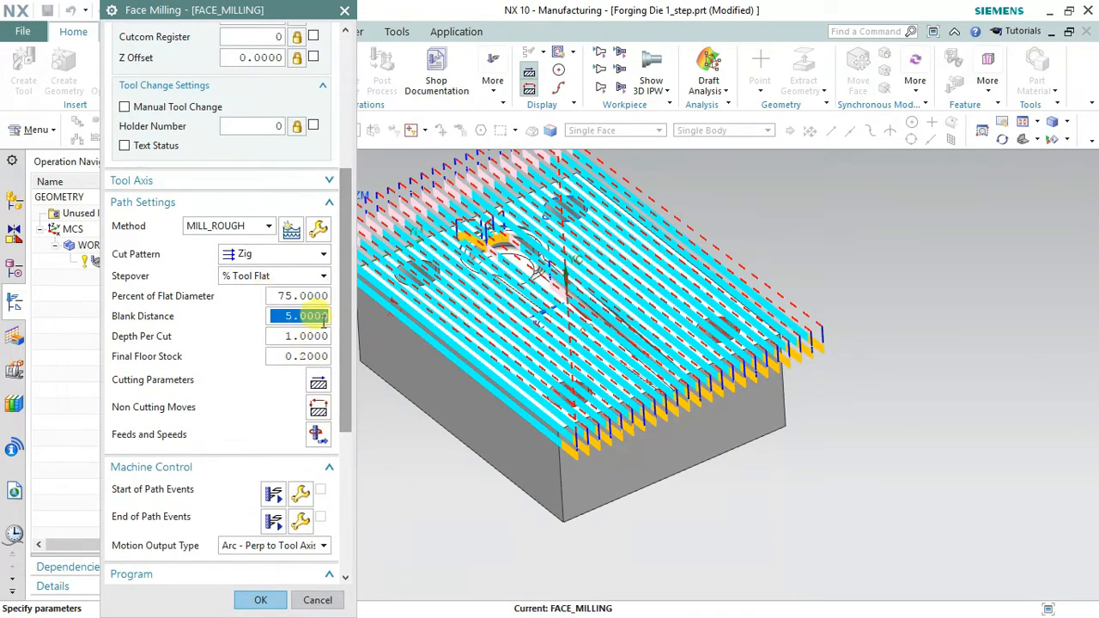
Change the face milling cut pattern from Zig to Zig Zag and regenerate the tool path over the die.
mouse_move(342, 345)
mouse_down()
mouse_move(342, 513)
mouse_move(343, 338)
mouse_up()
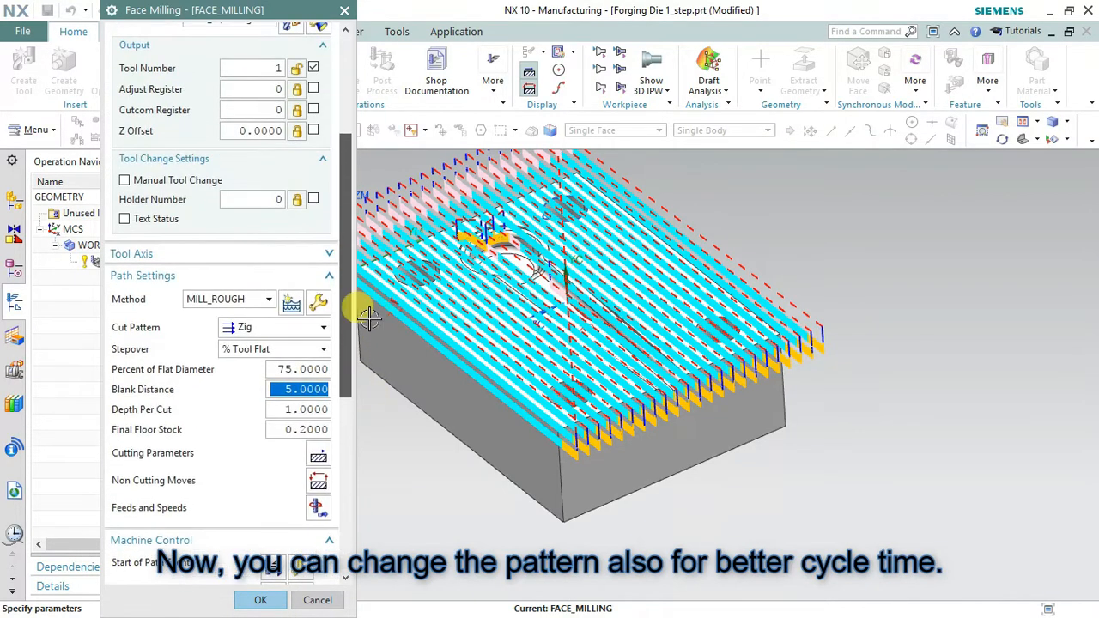
click(296, 329)
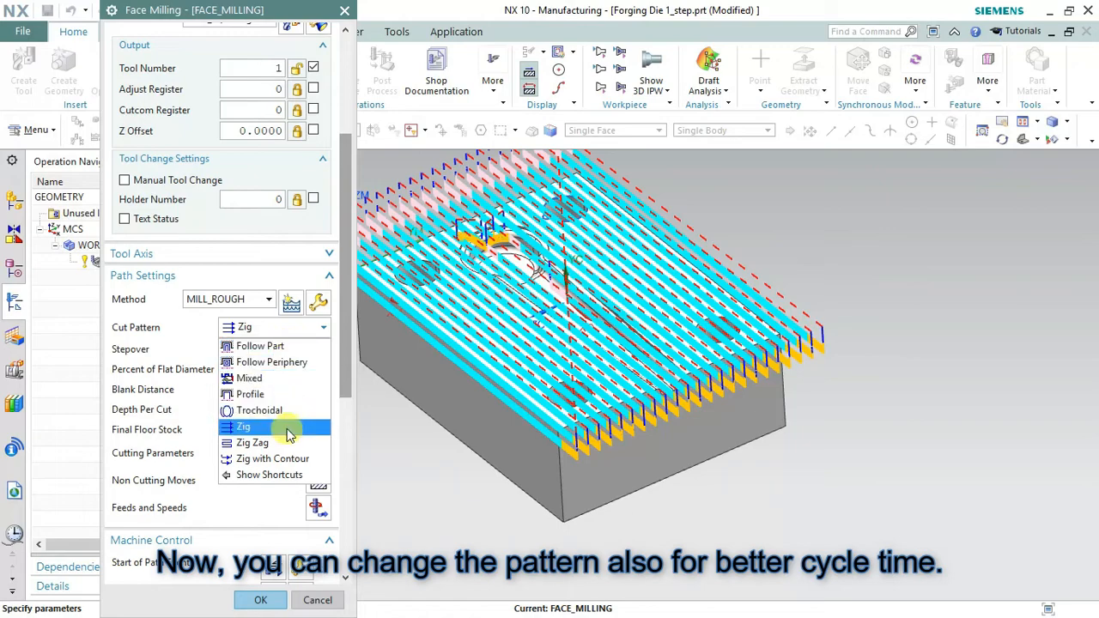
click(258, 442)
drag(345, 404, 341, 573)
click(178, 558)
click(233, 558)
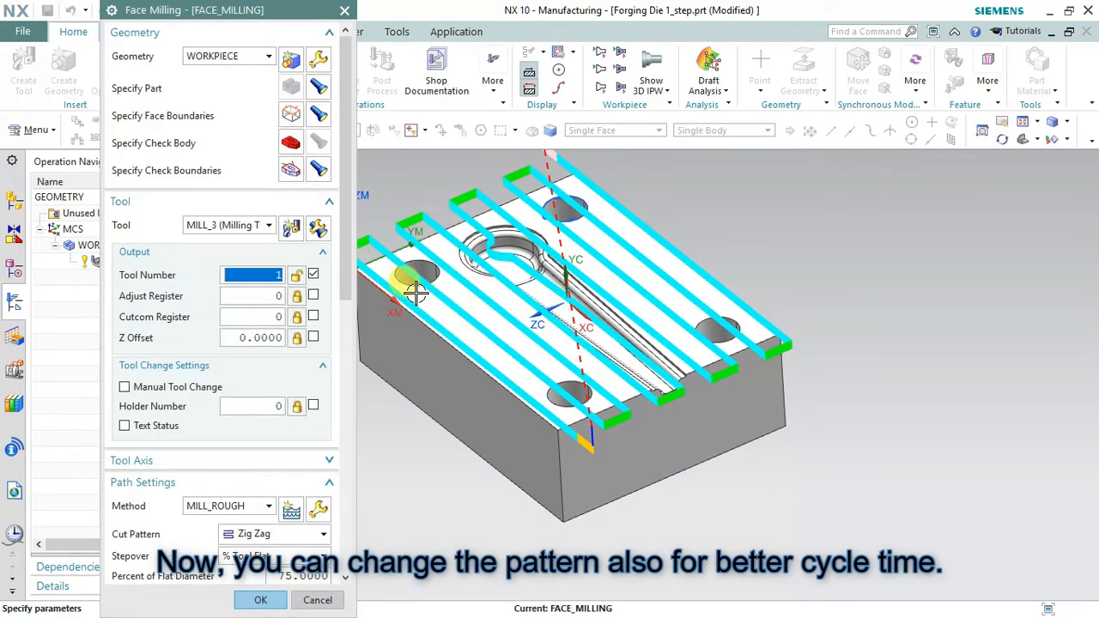
scroll(570, 227, up, 2)
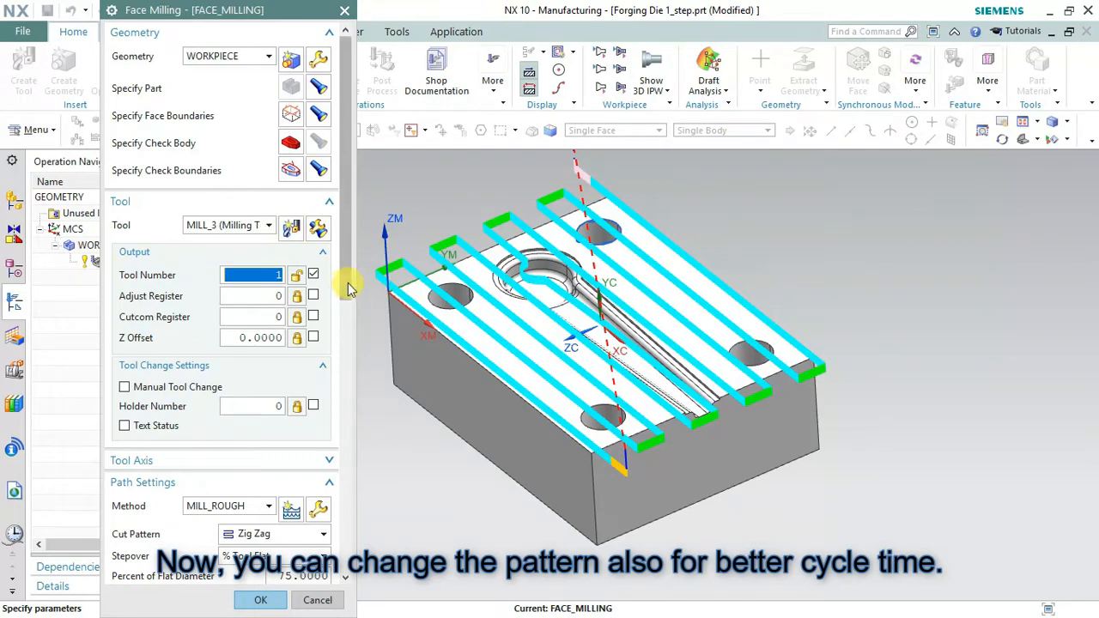
Switch the cut pattern to Follow Part and regenerate the face milling tool path.
scroll(350, 296, down, 5)
click(292, 255)
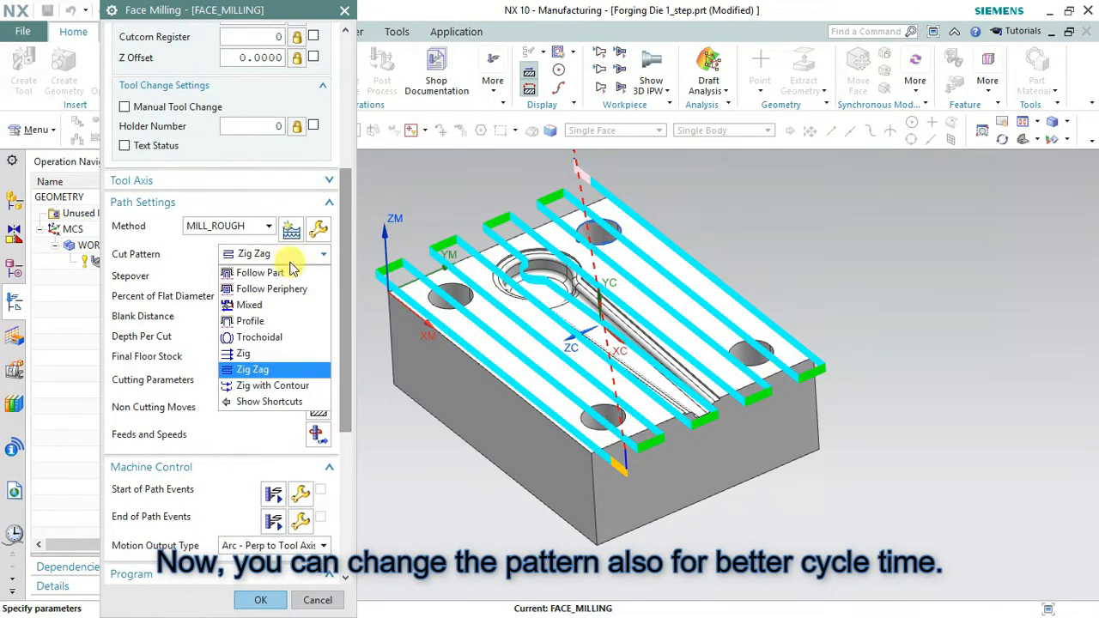
click(290, 271)
drag(346, 361, 354, 524)
click(178, 560)
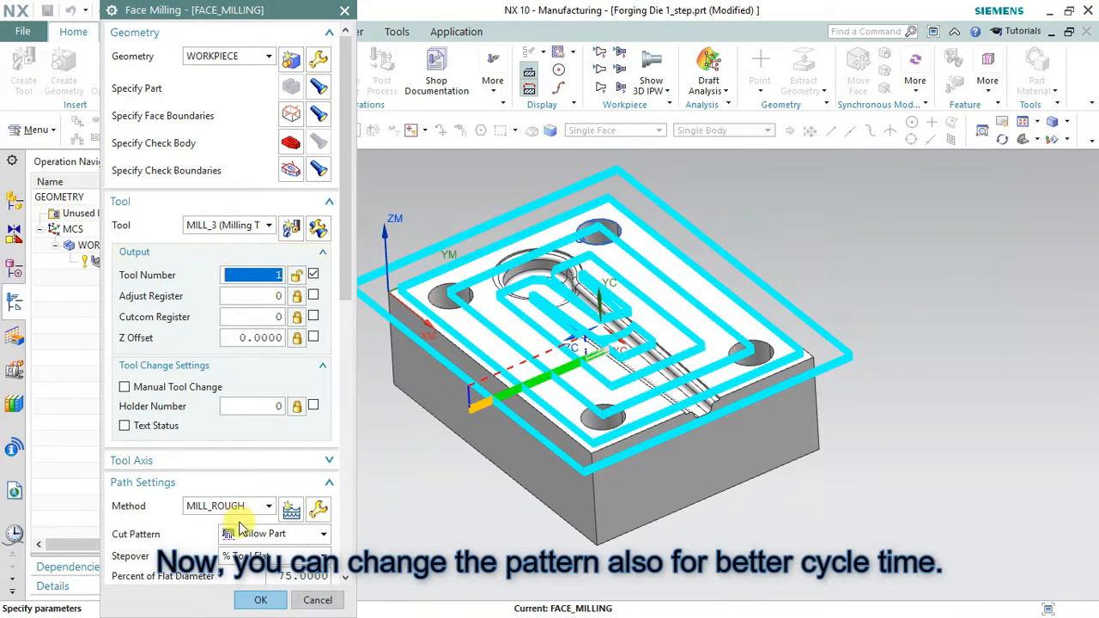
Set the cut pattern to Follow Periphery, regenerate the tool path and inspect its passes on the die.
click(241, 532)
click(266, 400)
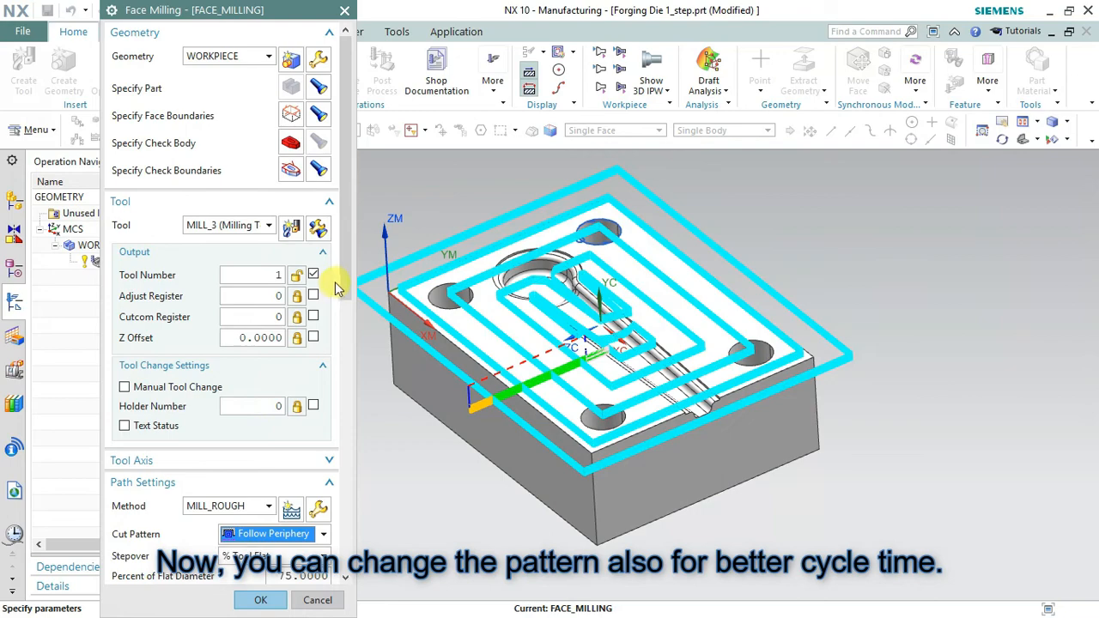
drag(345, 240, 345, 511)
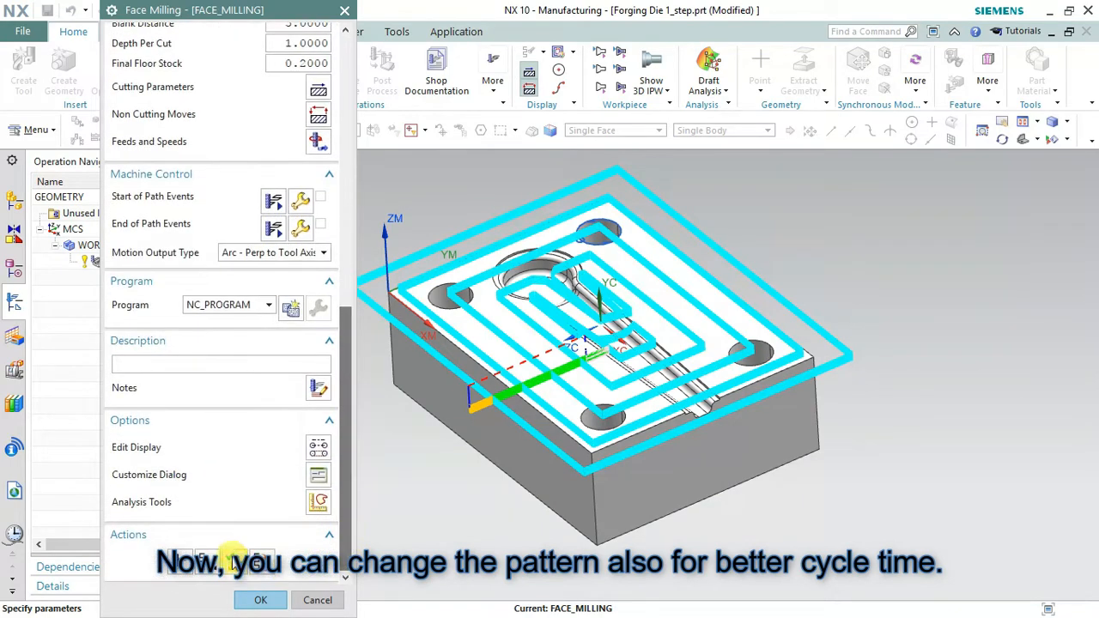
click(175, 566)
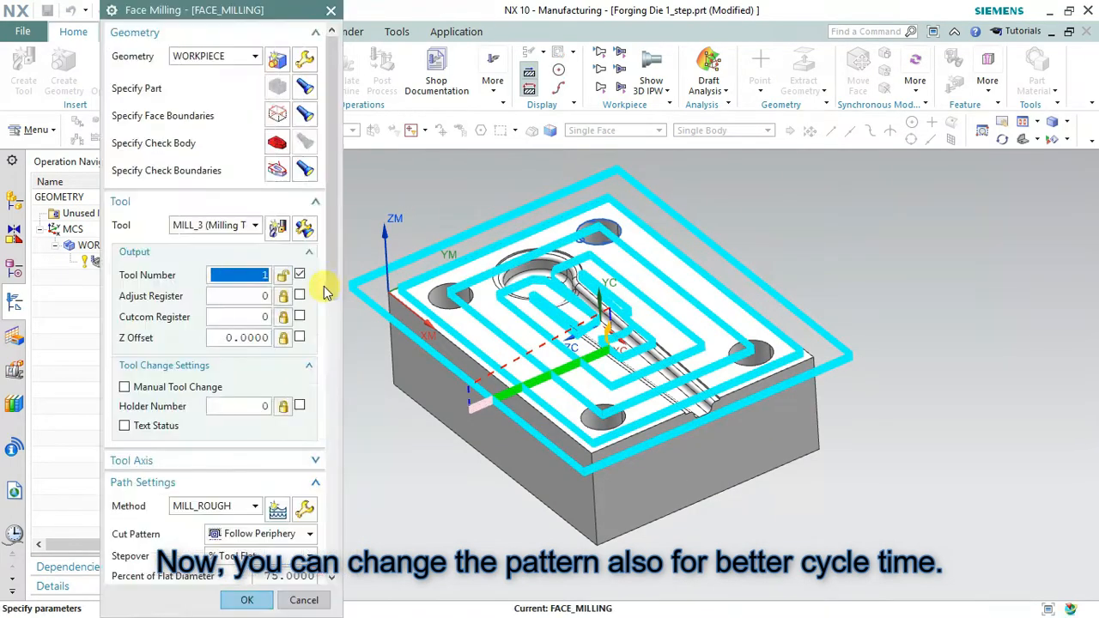
drag(349, 291, 345, 582)
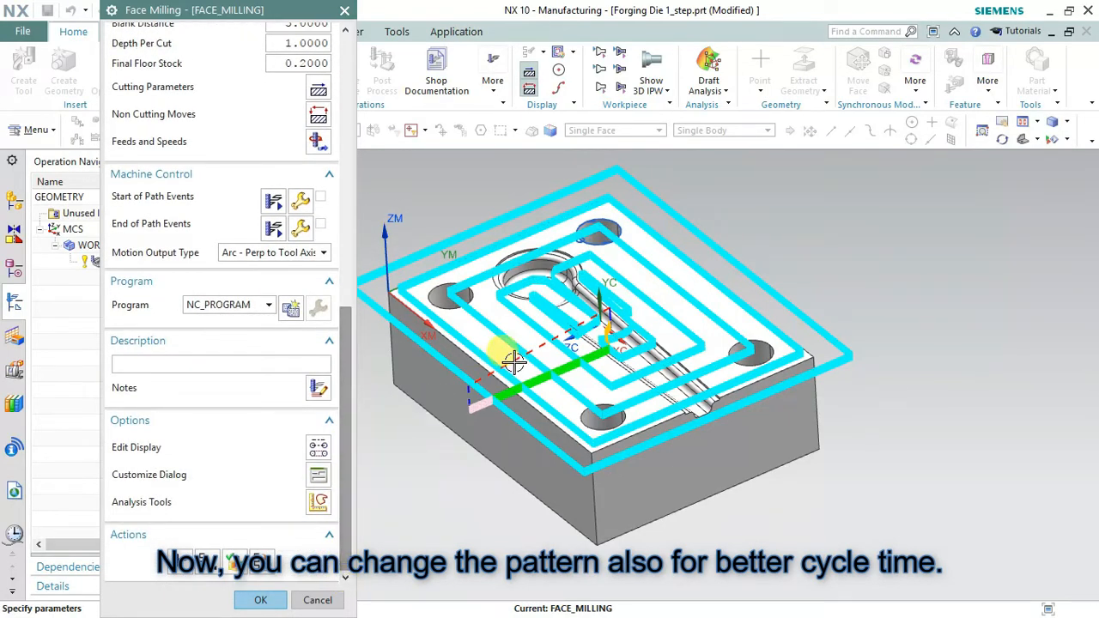
scroll(535, 367, up, 3)
mouse_move(528, 376)
middle_down()
mouse_move(503, 336)
mouse_move(531, 362)
mouse_move(521, 360)
middle_up()
scroll(582, 273, down, 3)
scroll(587, 246, up, 1)
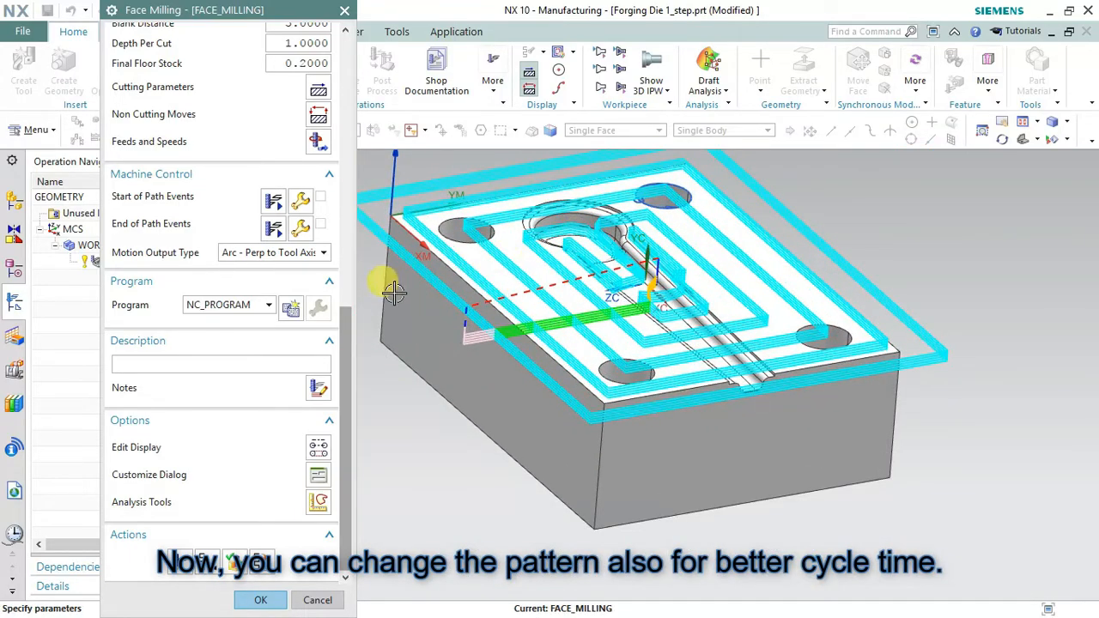
Try the Mixed cut pattern for the face milling operation and generate its tool path.
scroll(277, 358, up, 5)
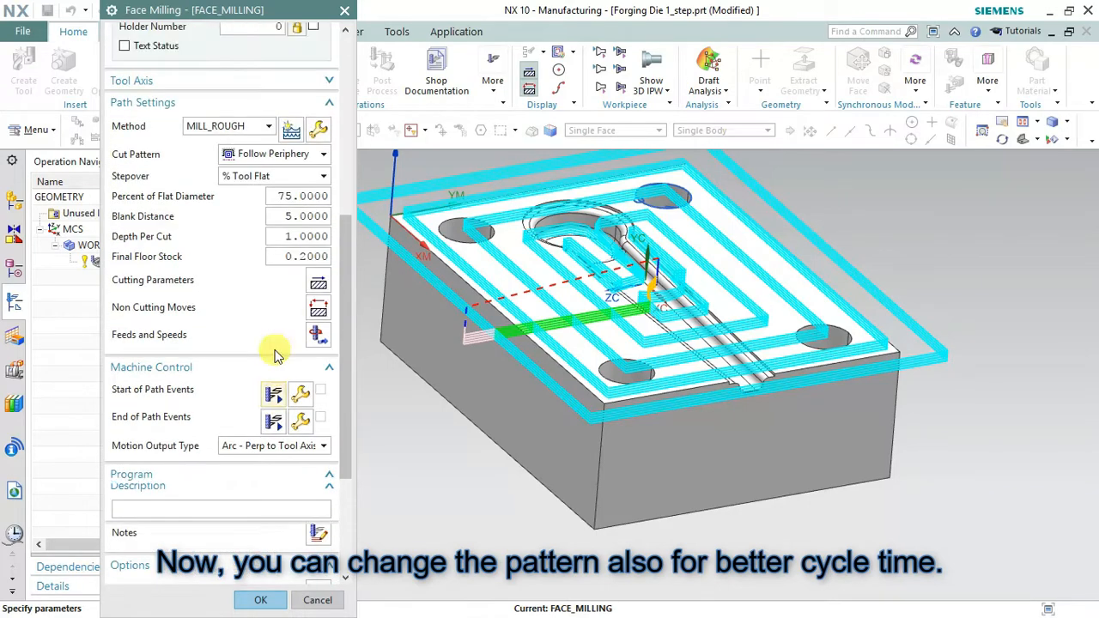
click(268, 155)
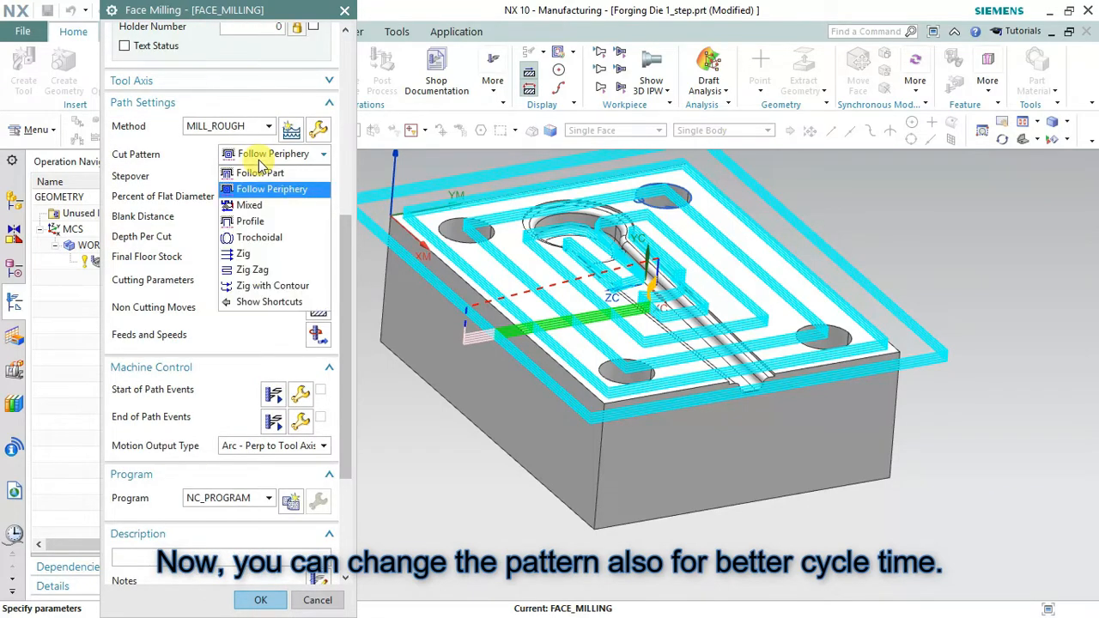
click(279, 210)
scroll(258, 394, down, 5)
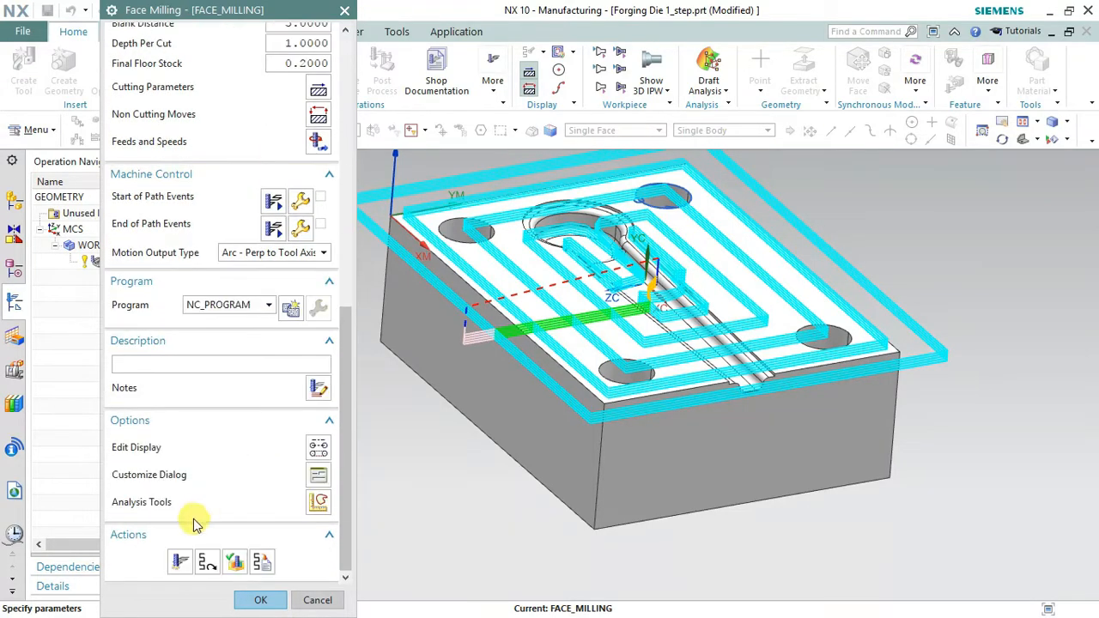
click(191, 560)
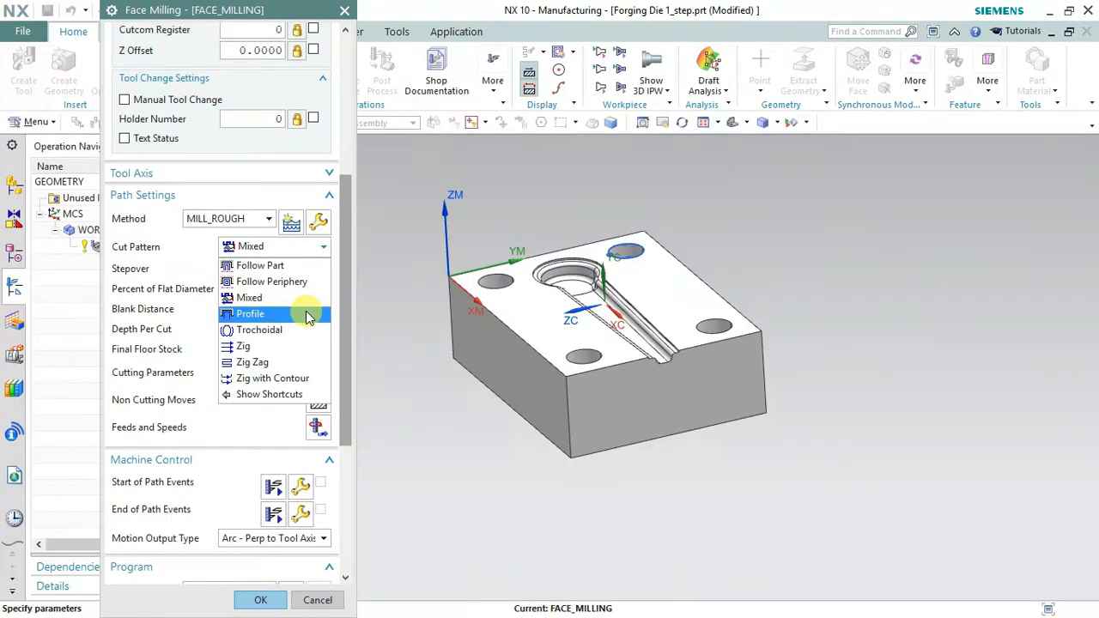
Try the Profile cut pattern, generate the tool path and check the die for passes.
click(283, 316)
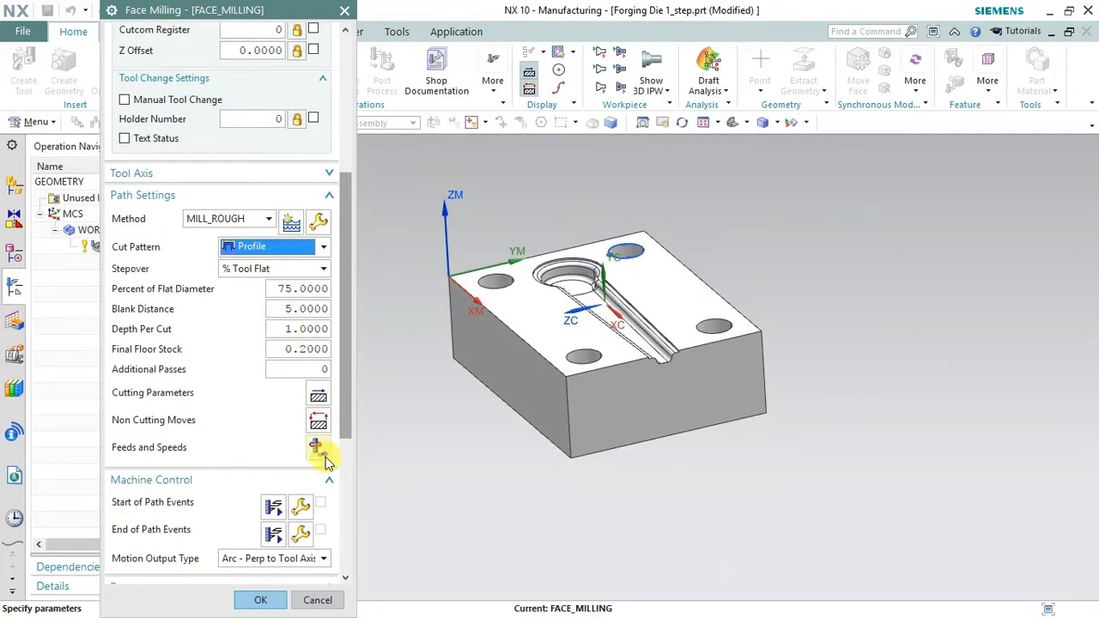
scroll(324, 461, down, 5)
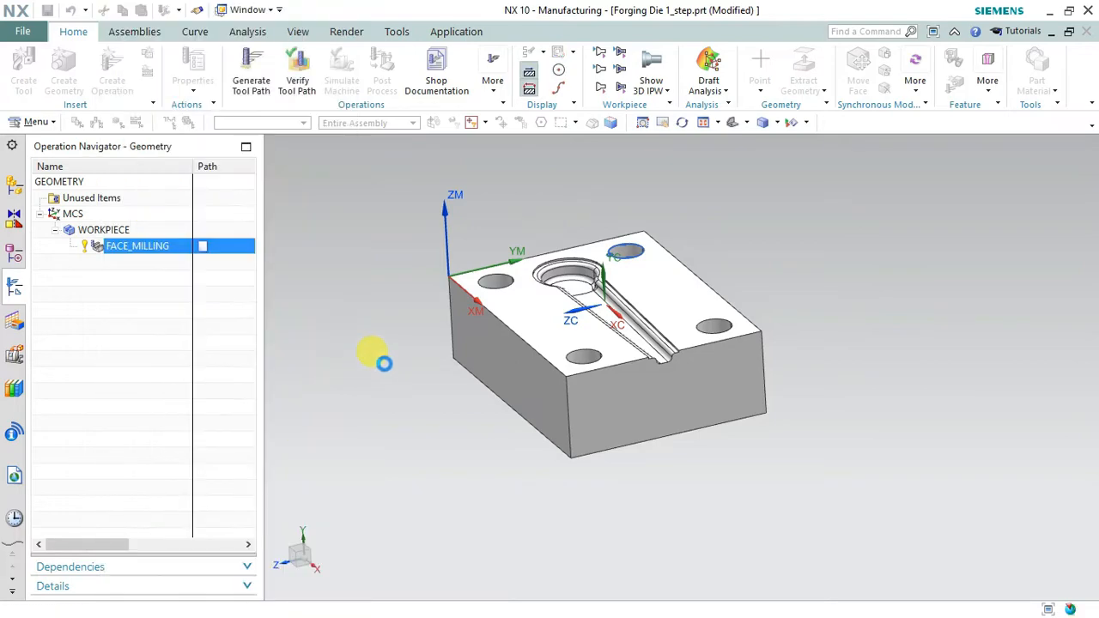
scroll(606, 290, down, 2)
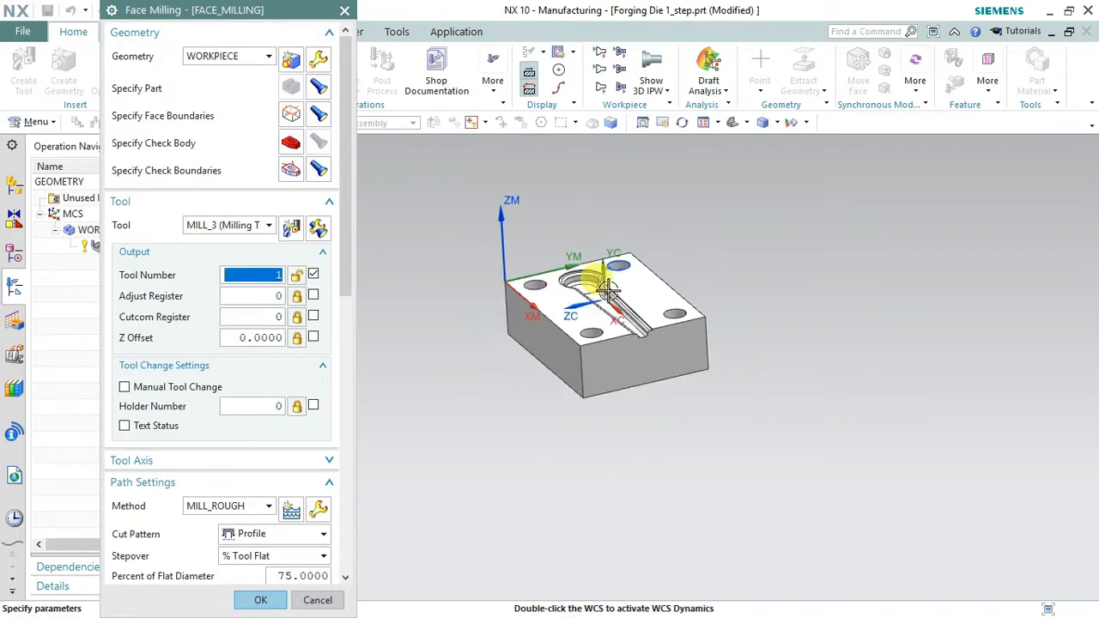
middle_drag(610, 290, 630, 283)
scroll(631, 279, down, 2)
scroll(632, 272, up, 4)
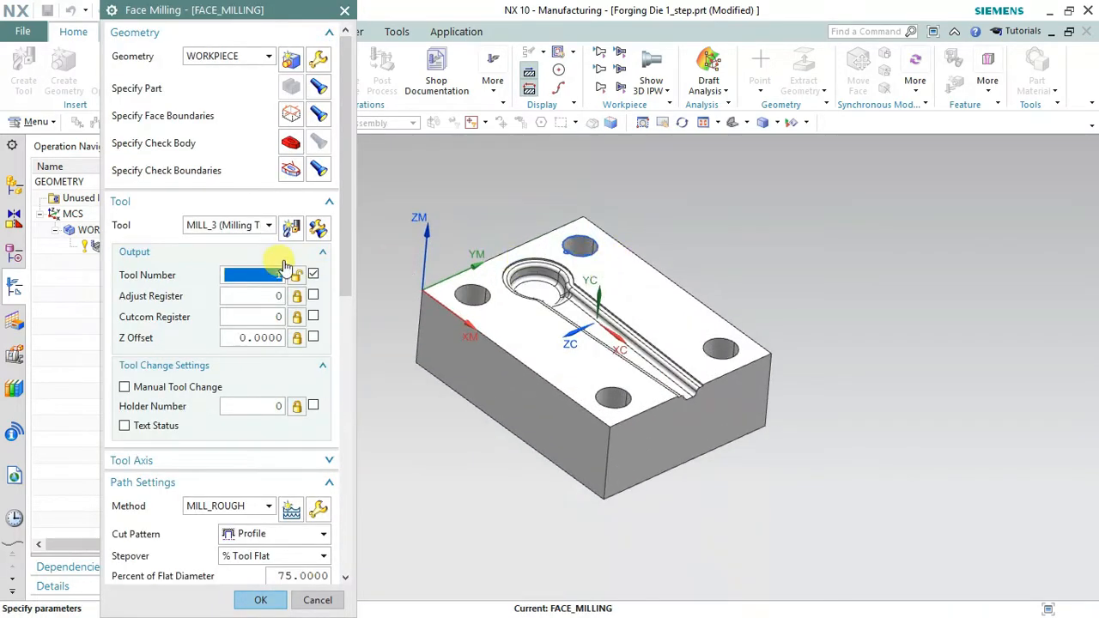
Change the cut pattern to Zig with Contour, regenerate the tool path and examine its passes over the die face.
drag(348, 282, 372, 464)
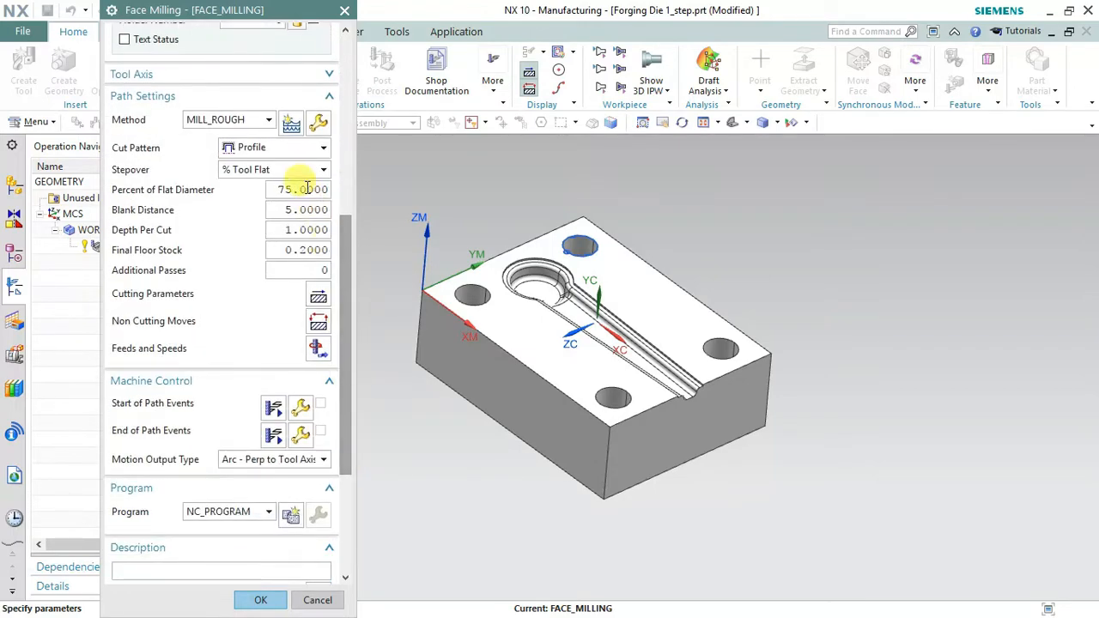
click(262, 151)
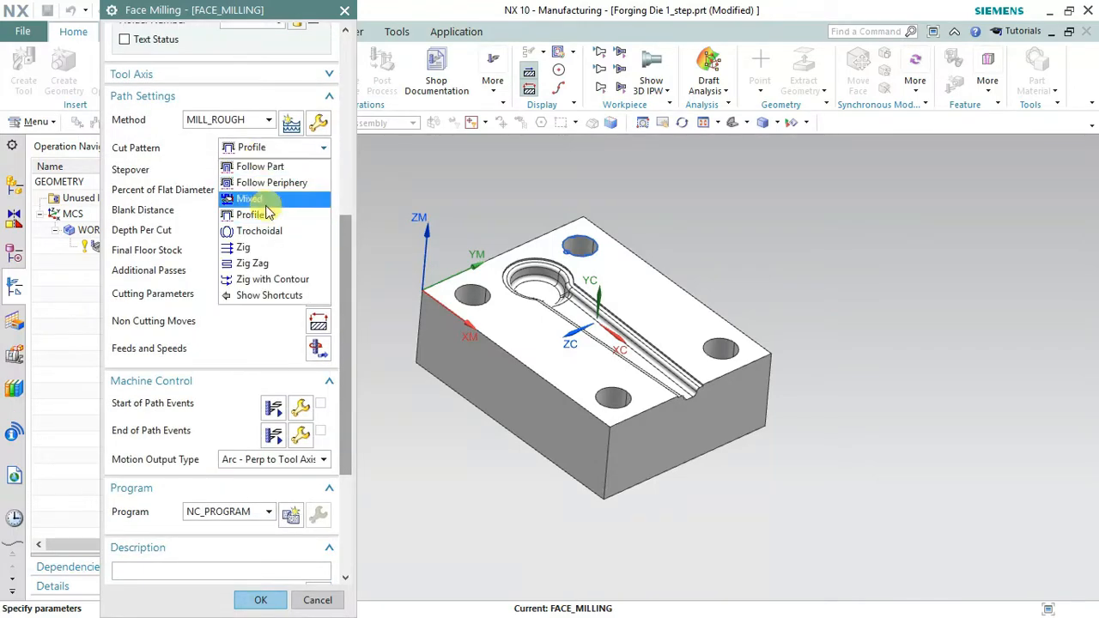
click(283, 280)
scroll(245, 368, down, 5)
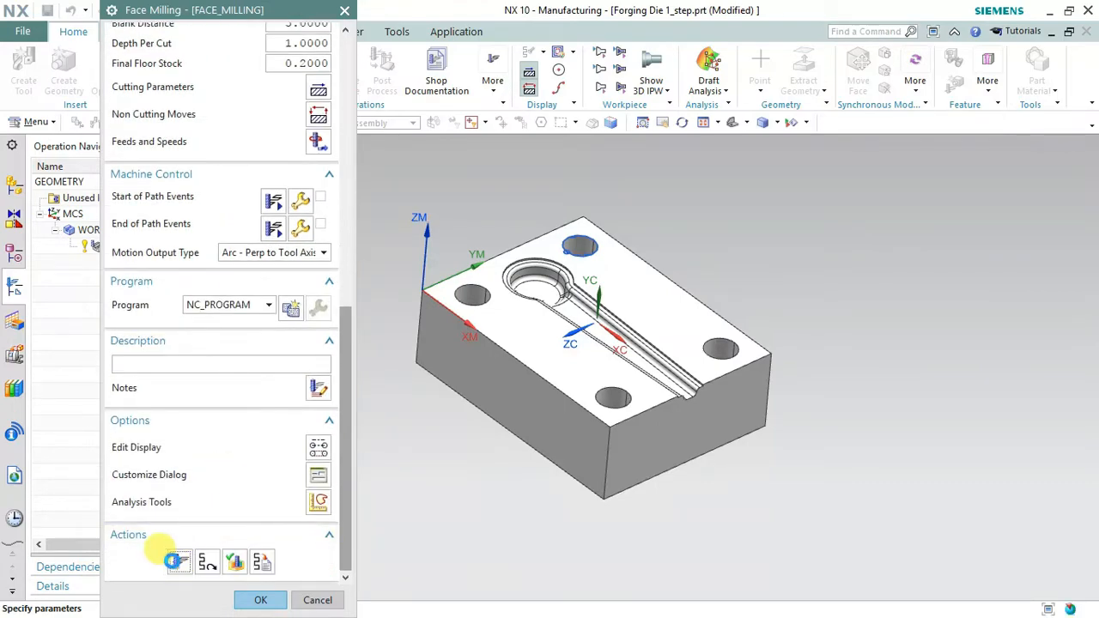
click(174, 561)
middle_click(415, 393)
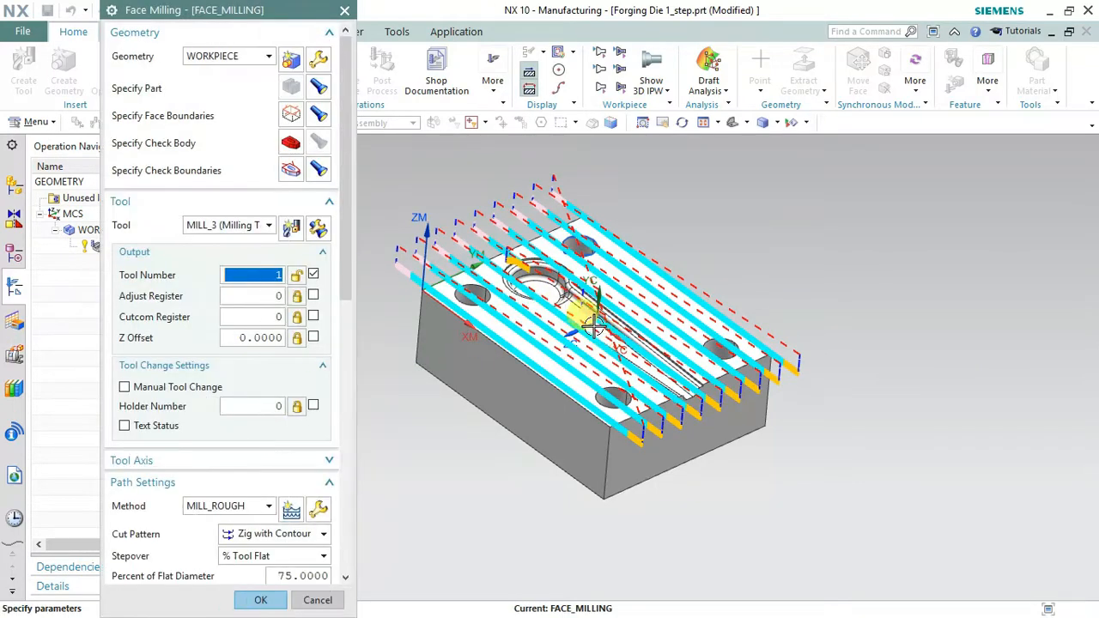
scroll(585, 323, down, 2)
scroll(573, 326, up, 2)
scroll(586, 343, up, 3)
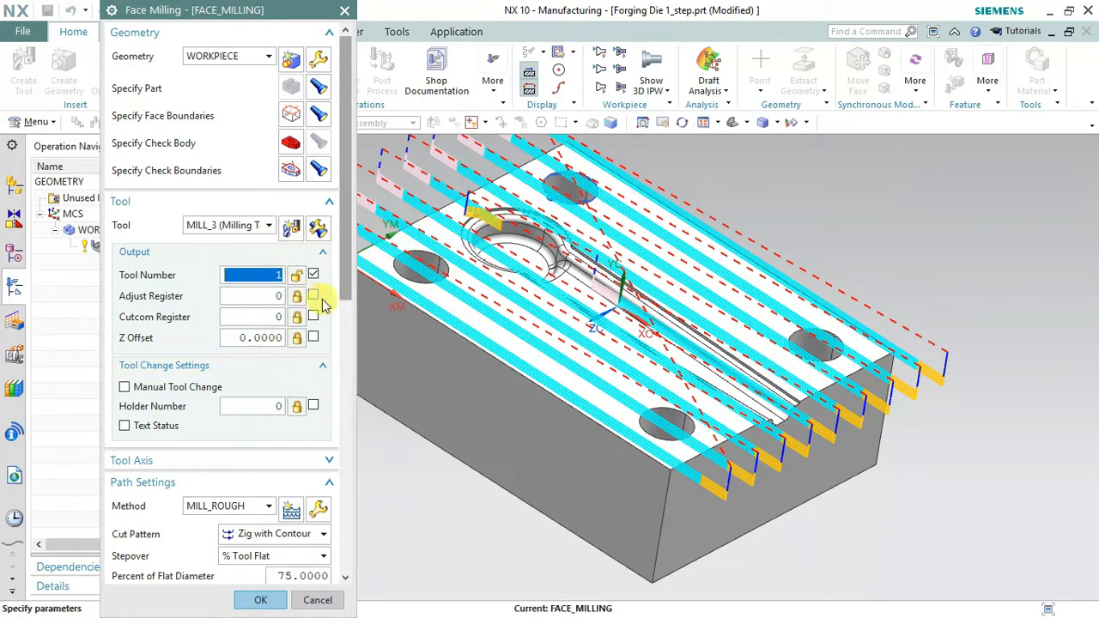
Set the cut pattern back to Zig Zag, regenerate the tool path and accept the FACE_MILLING operation.
drag(343, 270, 348, 333)
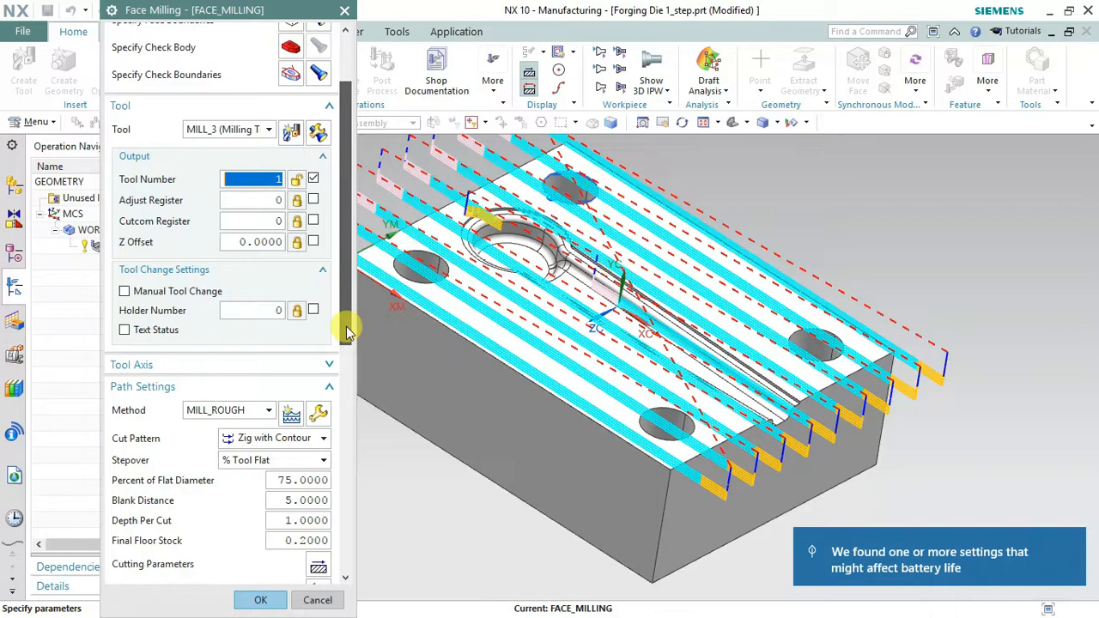
scroll(289, 395, down, 2)
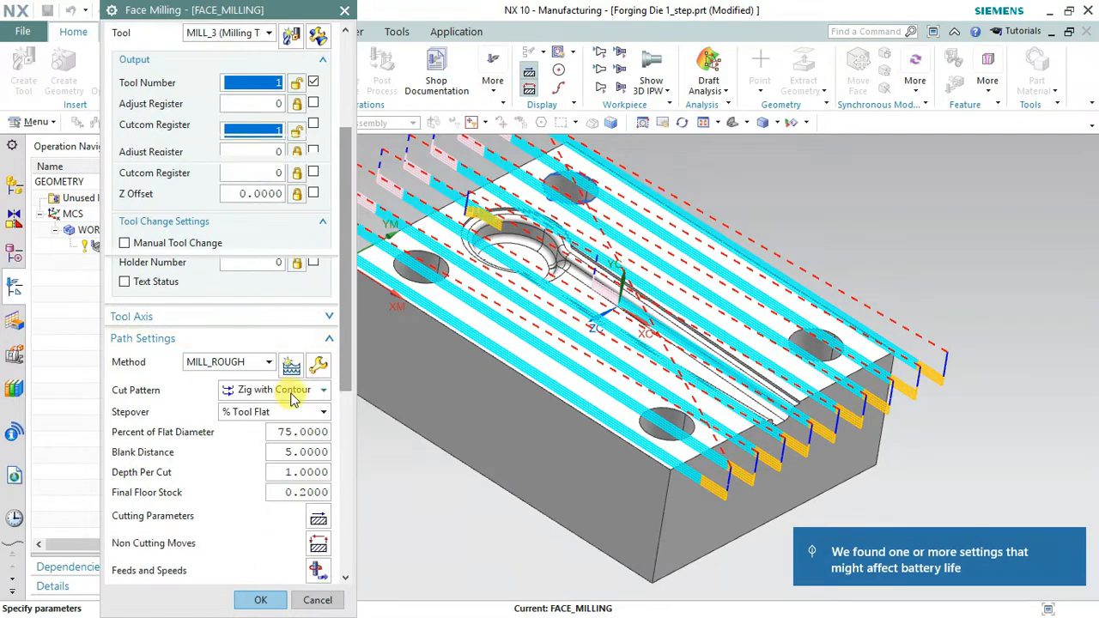
click(277, 341)
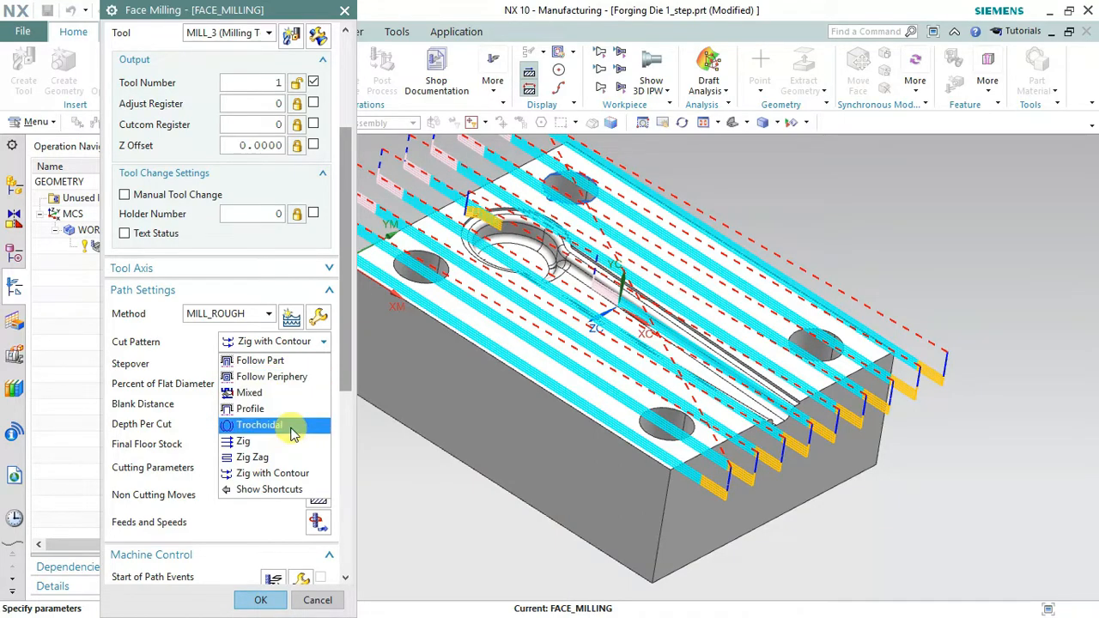
click(292, 461)
scroll(275, 437, down, 8)
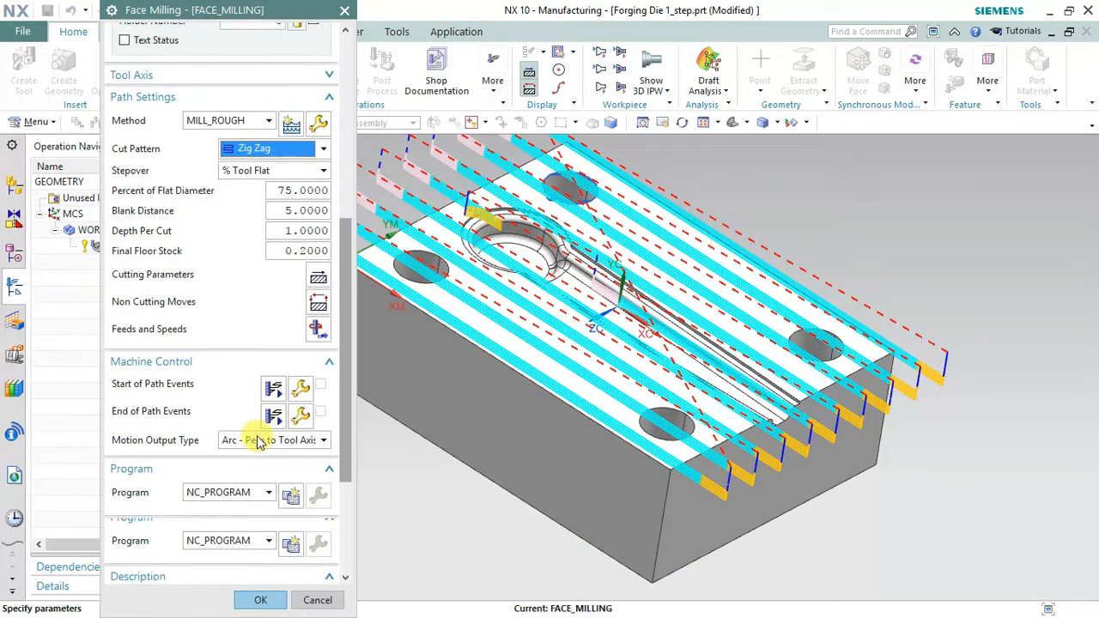
click(180, 562)
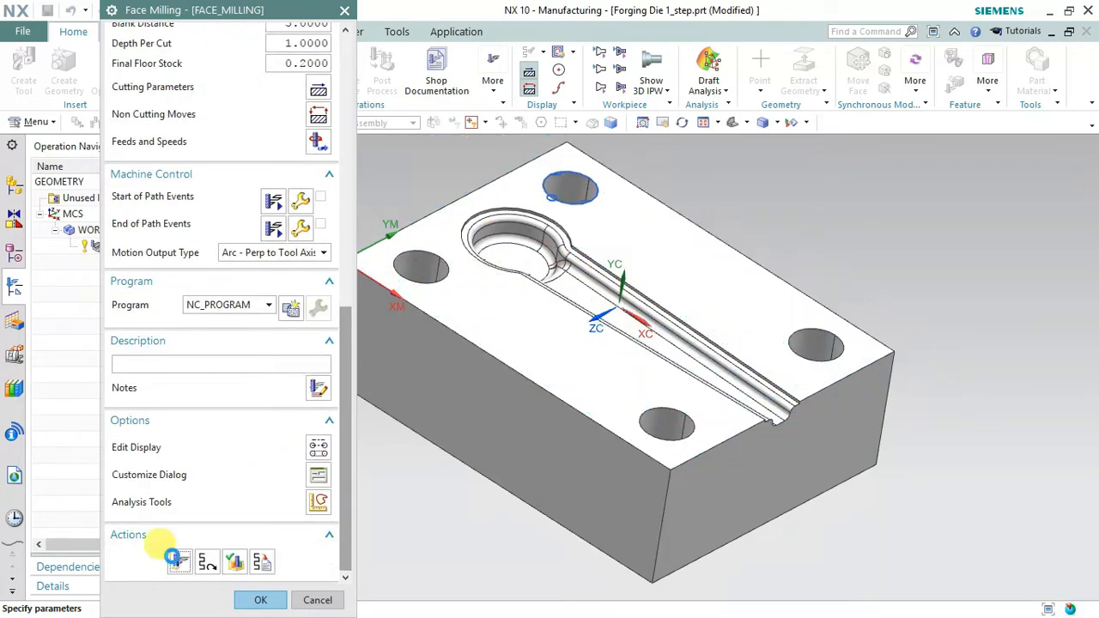
middle_click(283, 410)
double_click(125, 247)
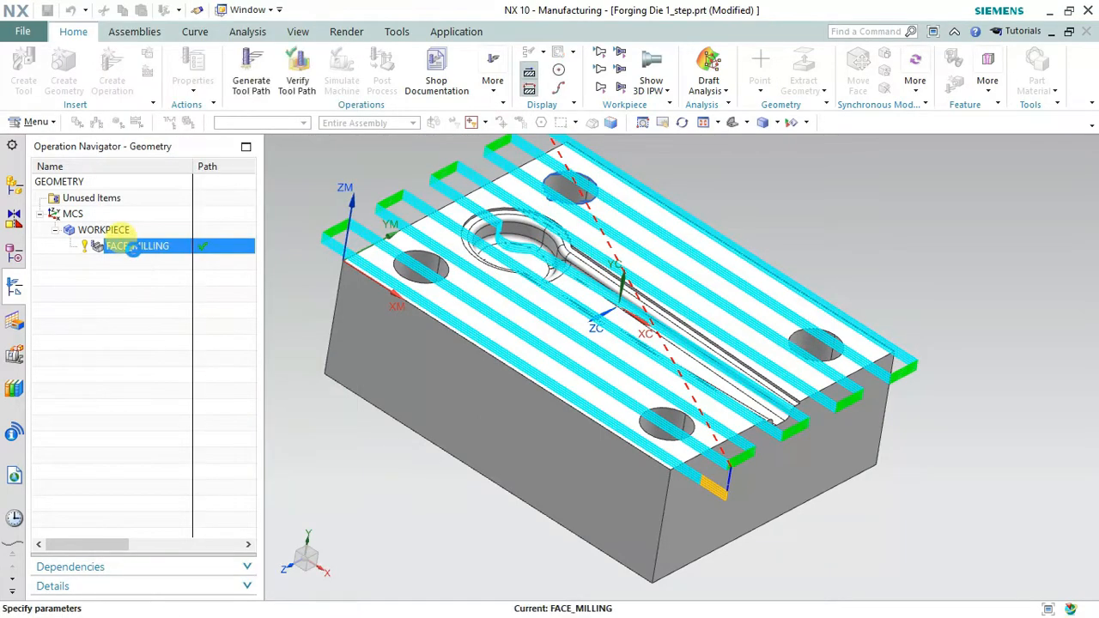
click(261, 600)
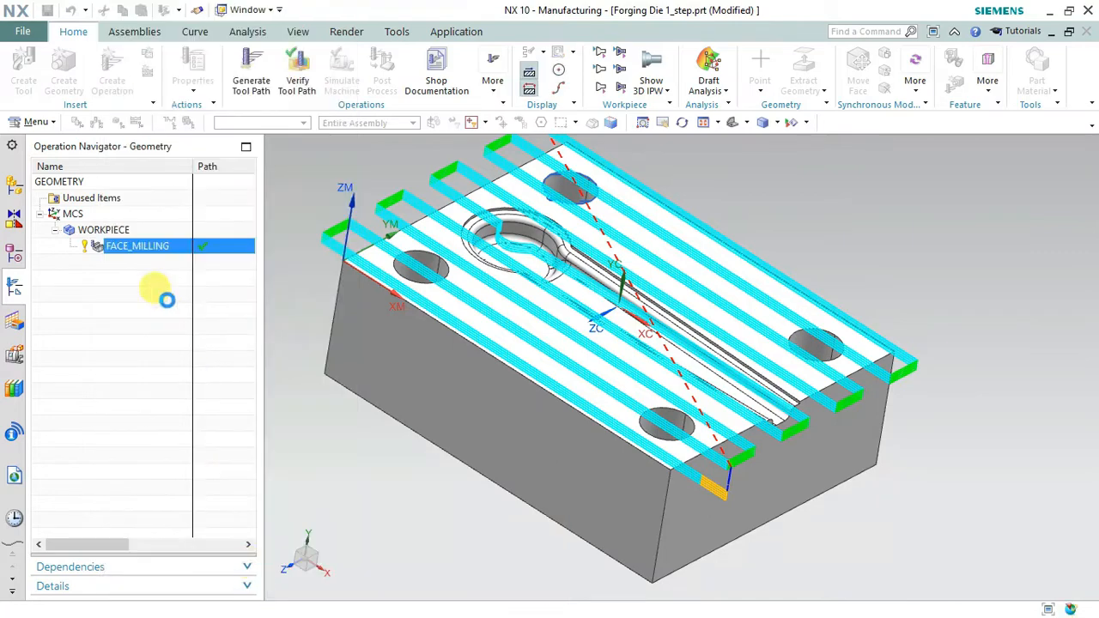
Open the tool path simulation for the FACE_MILLING operation with the whole die in view.
click(142, 250)
right_click(142, 250)
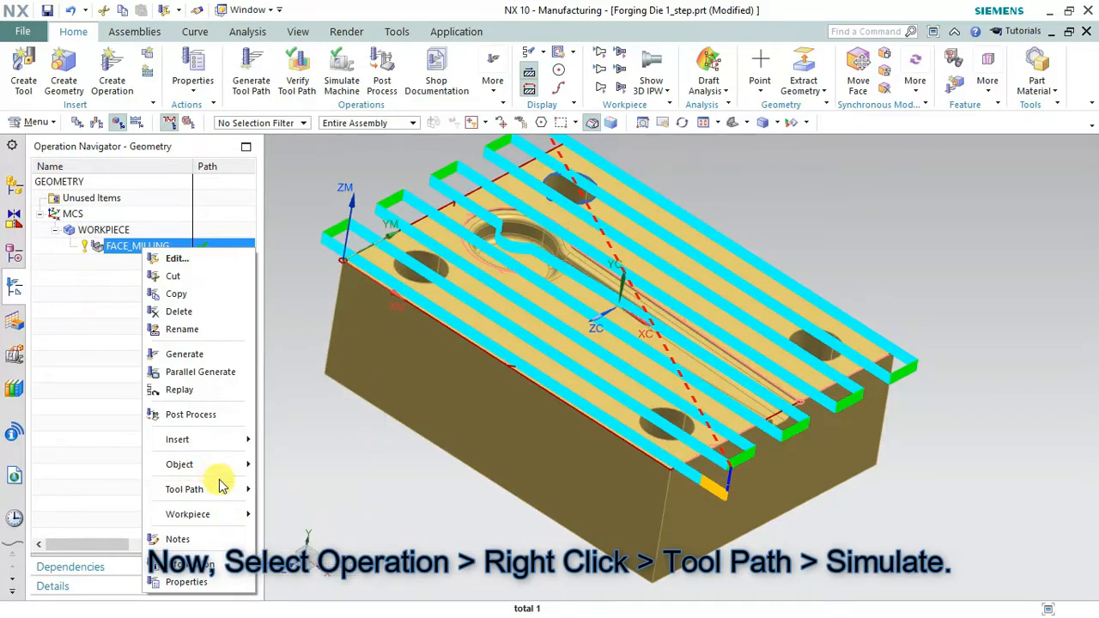
mouse_move(230, 492)
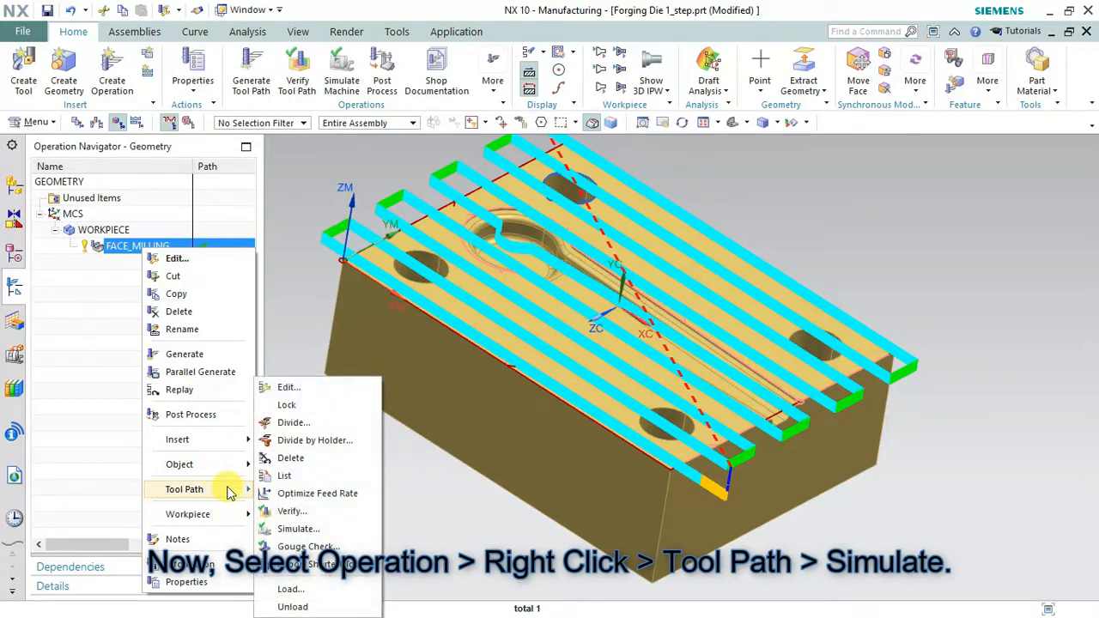
click(300, 527)
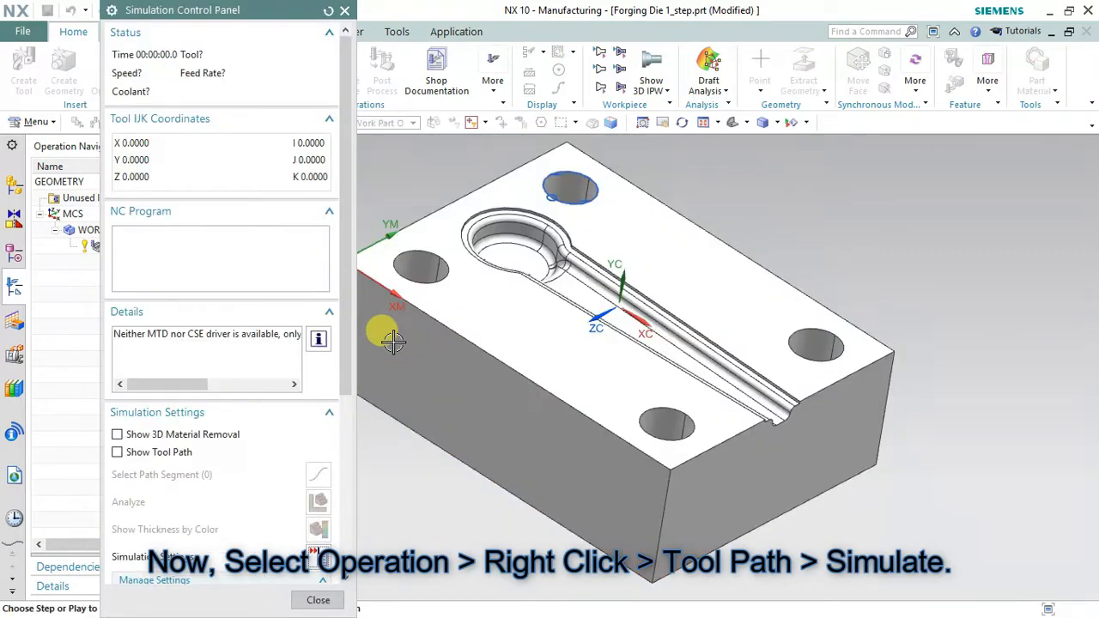
scroll(354, 341, down, 5)
scroll(412, 318, up, 2)
scroll(642, 230, down, 2)
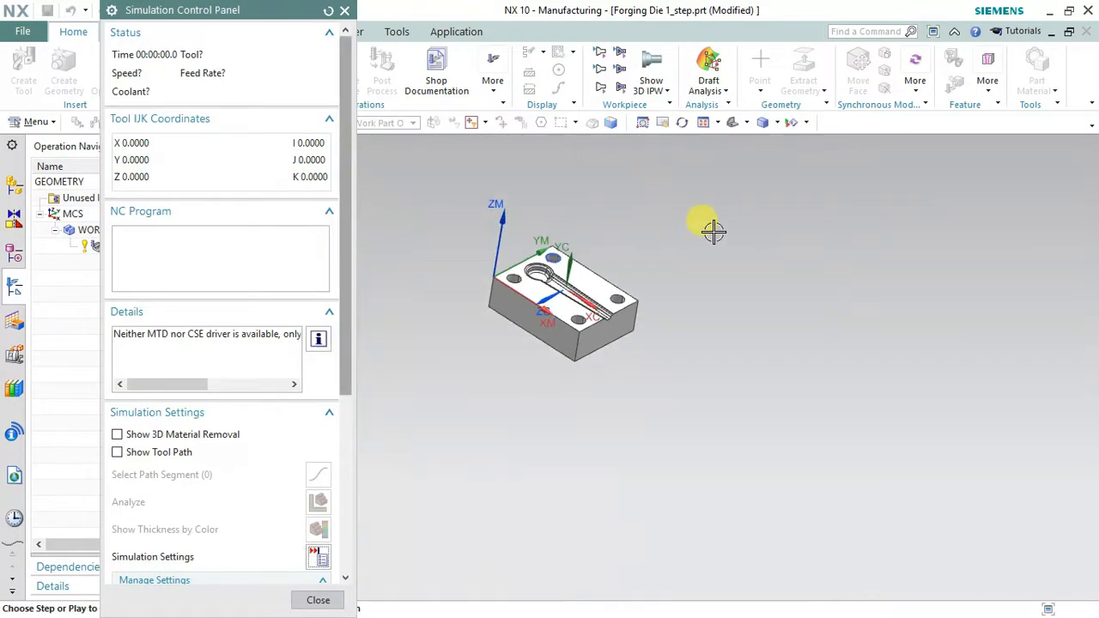
Turn on 3D material removal with the tool path display off, and play the FACE_MILLING simulation.
scroll(629, 261, up, 2)
scroll(549, 325, up, 3)
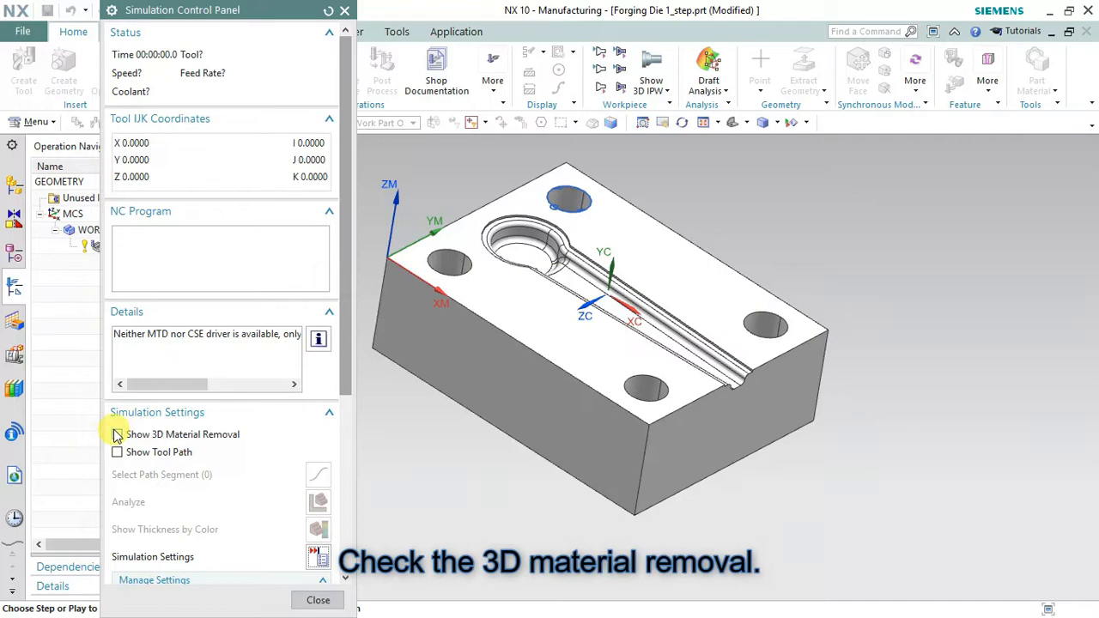
click(118, 452)
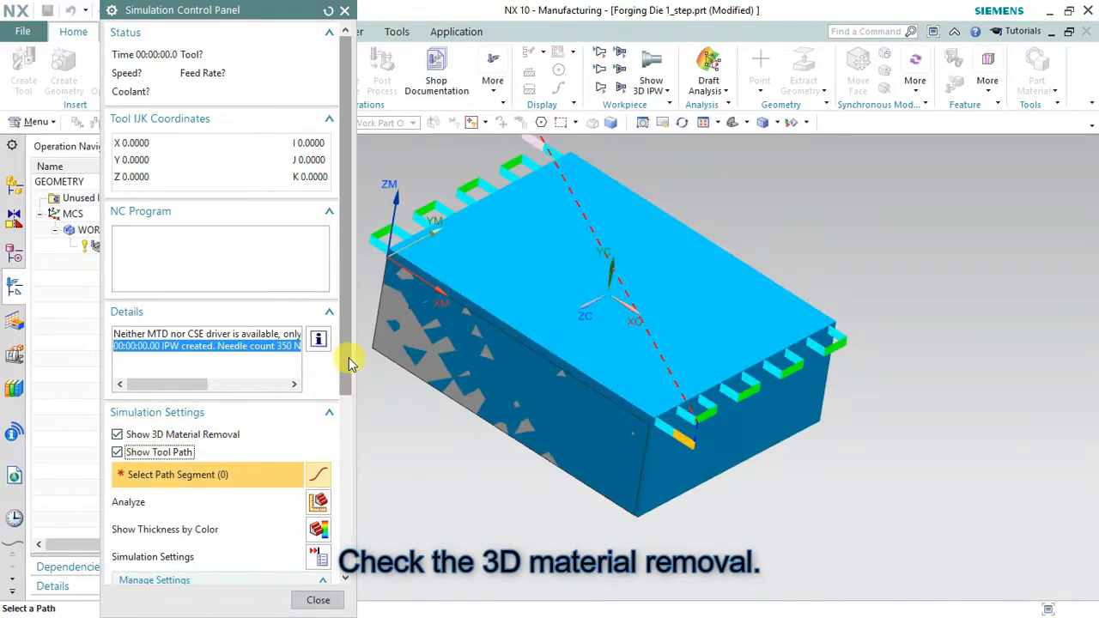
drag(349, 363, 348, 488)
click(118, 254)
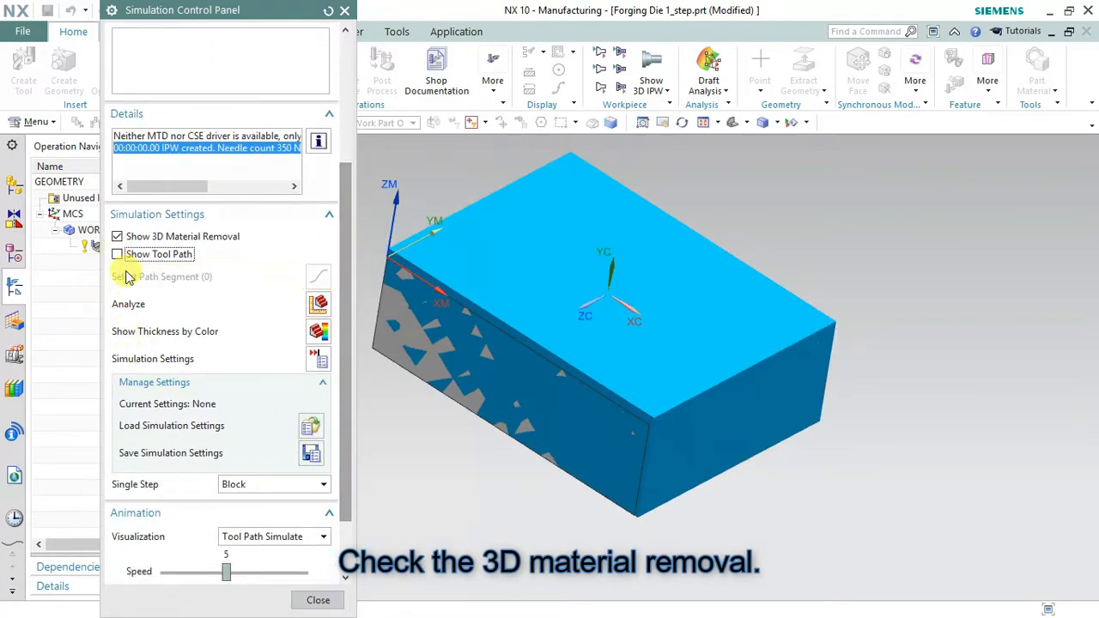
scroll(214, 359, down, 3)
click(223, 534)
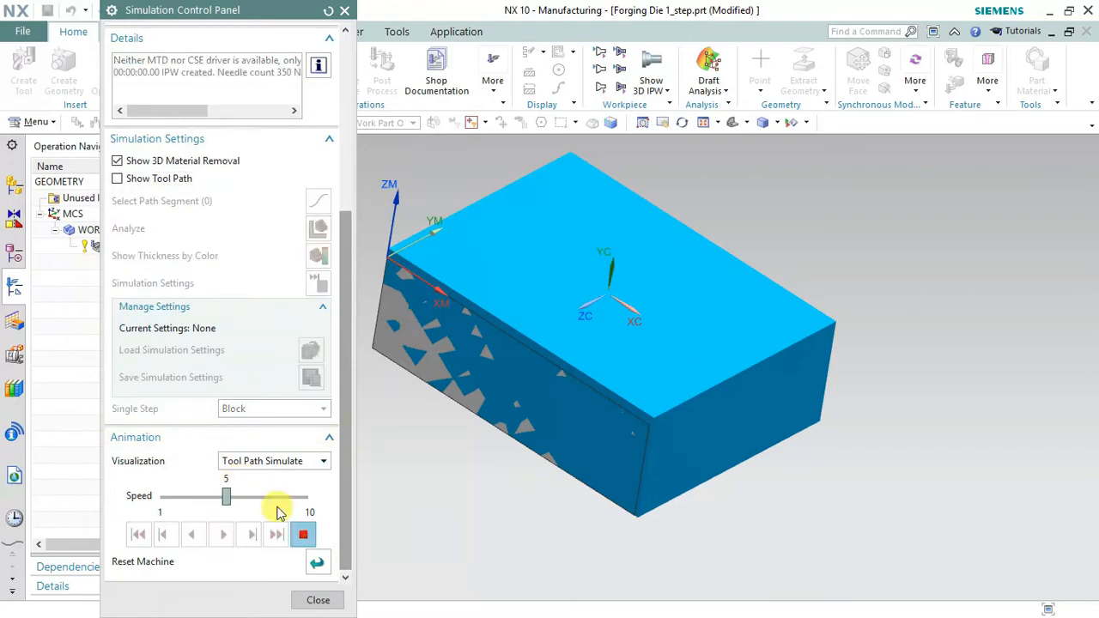
mouse_move(537, 343)
middle_down()
mouse_move(522, 336)
mouse_move(547, 354)
middle_up()
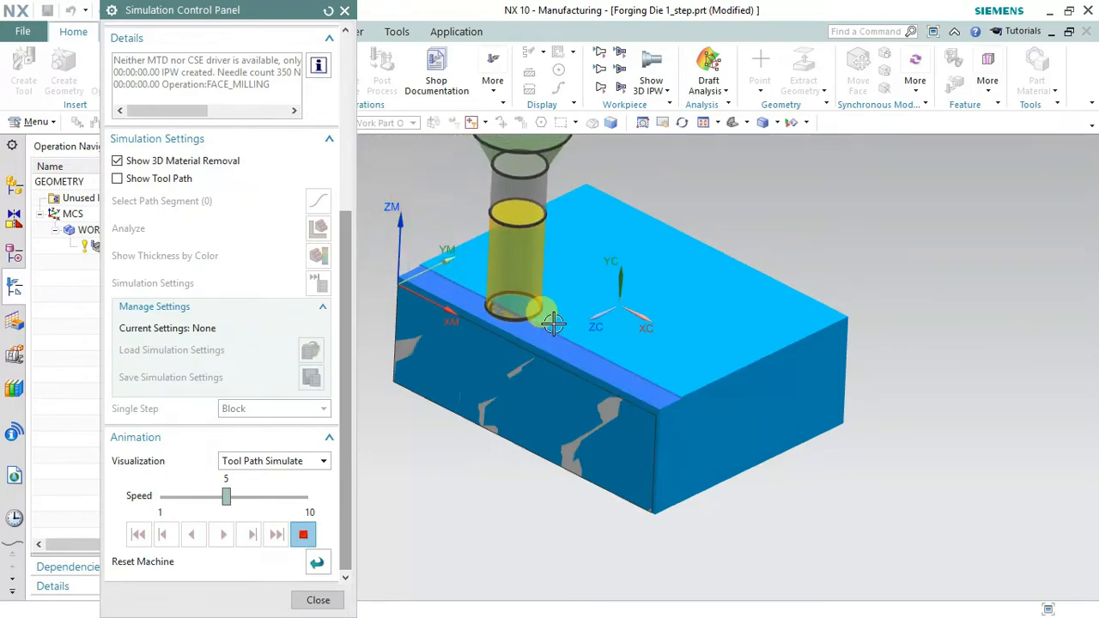
Raise the simulation speed stepwise to 9, watch the facing passes finish, and close the simulation.
click(257, 502)
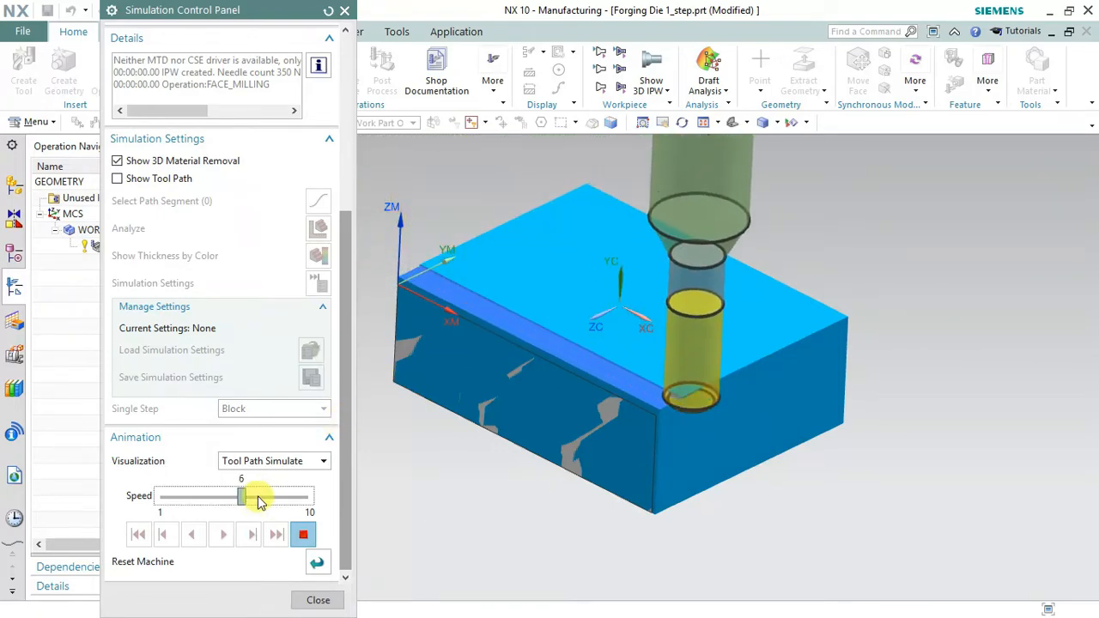
click(277, 503)
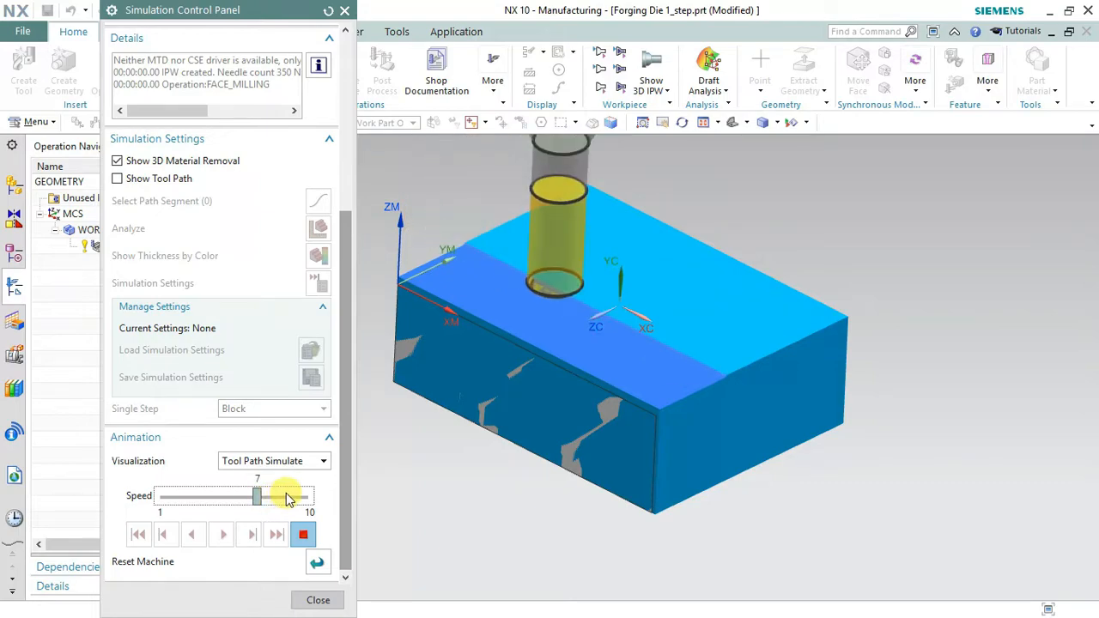
click(292, 501)
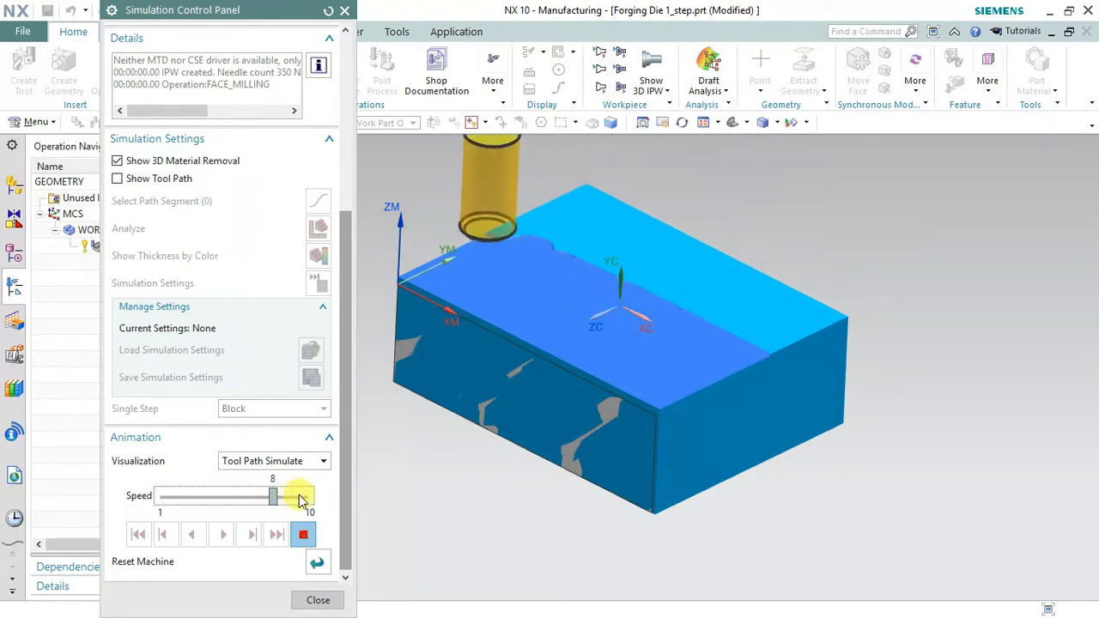
click(302, 502)
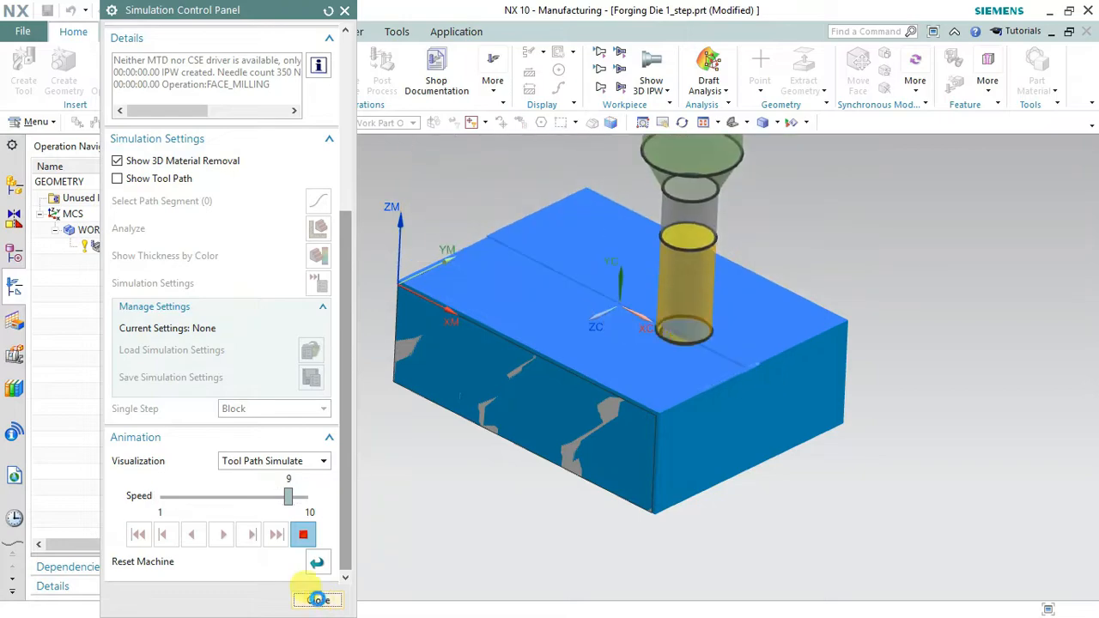
click(317, 601)
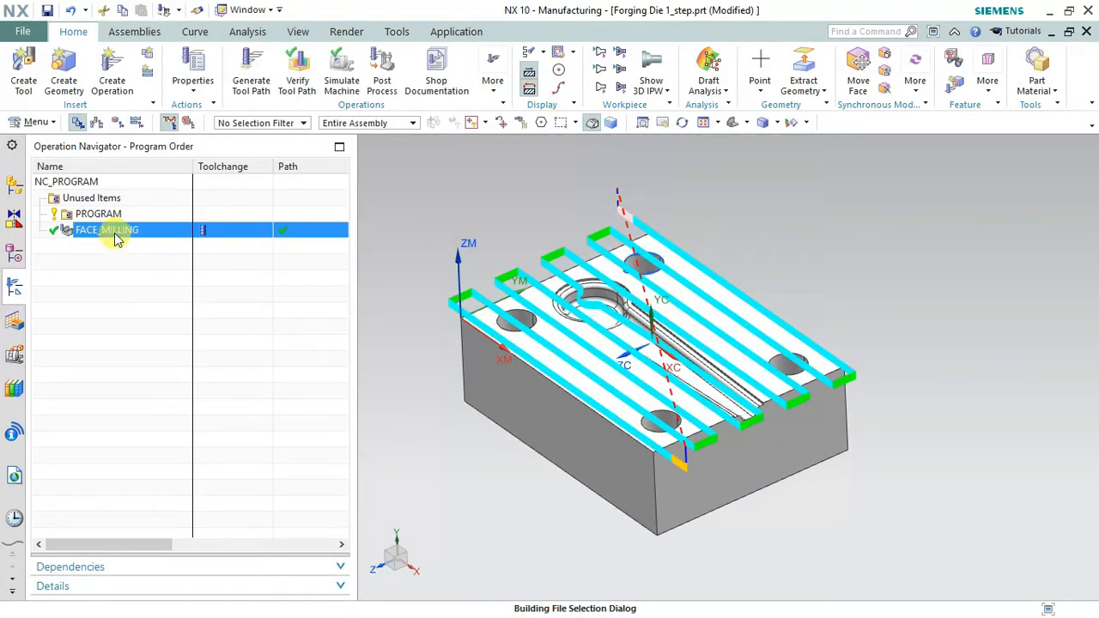
Regenerate the FACE_MILLING tool path and open its postprocessing settings, keeping the MILL_3_AXIS postprocessor.
right_click(117, 240)
click(154, 340)
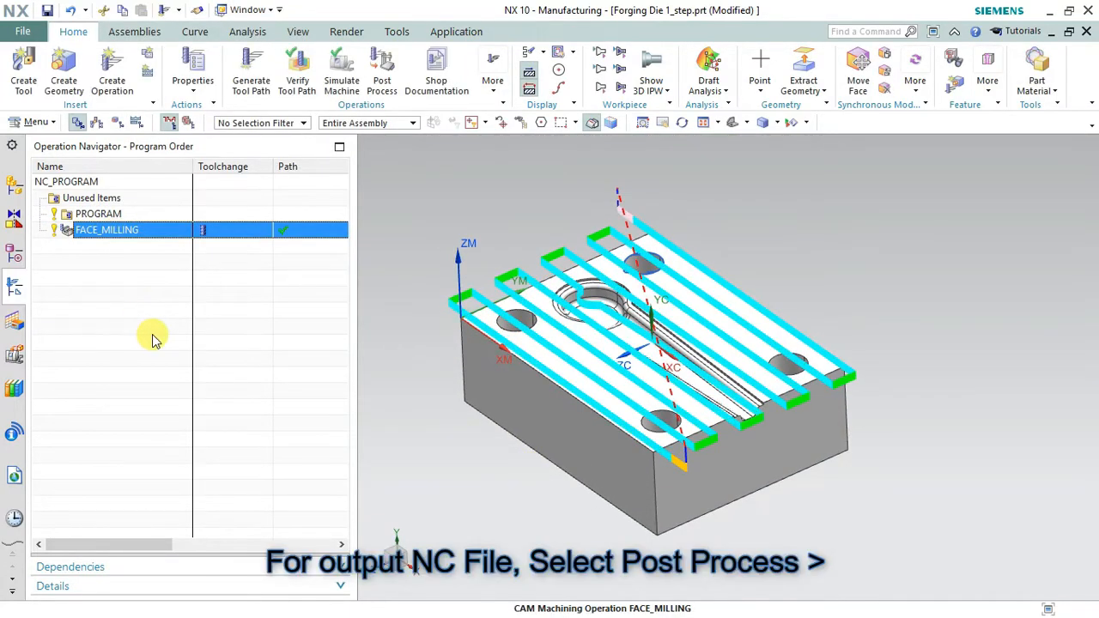
right_click(166, 233)
mouse_move(252, 431)
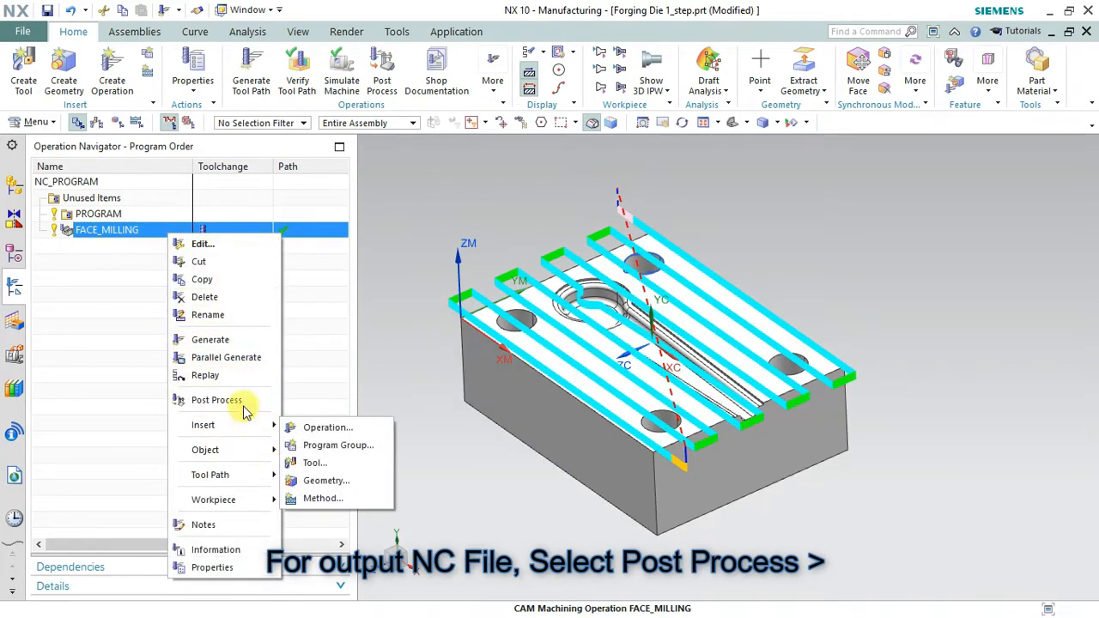
click(238, 399)
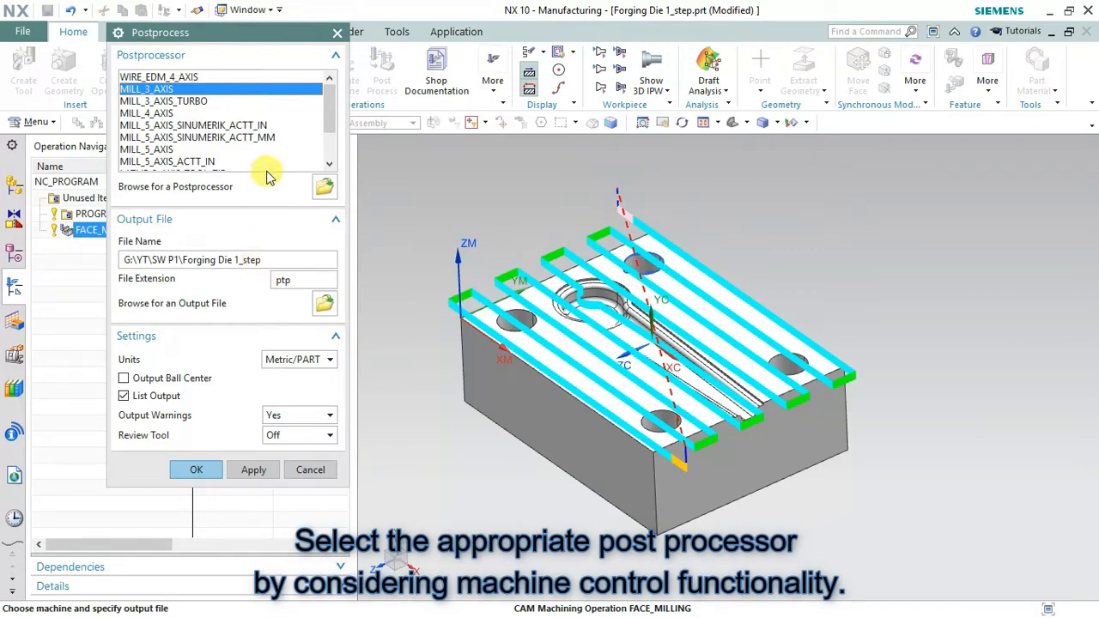
scroll(159, 103, down, 1)
scroll(160, 105, down, 3)
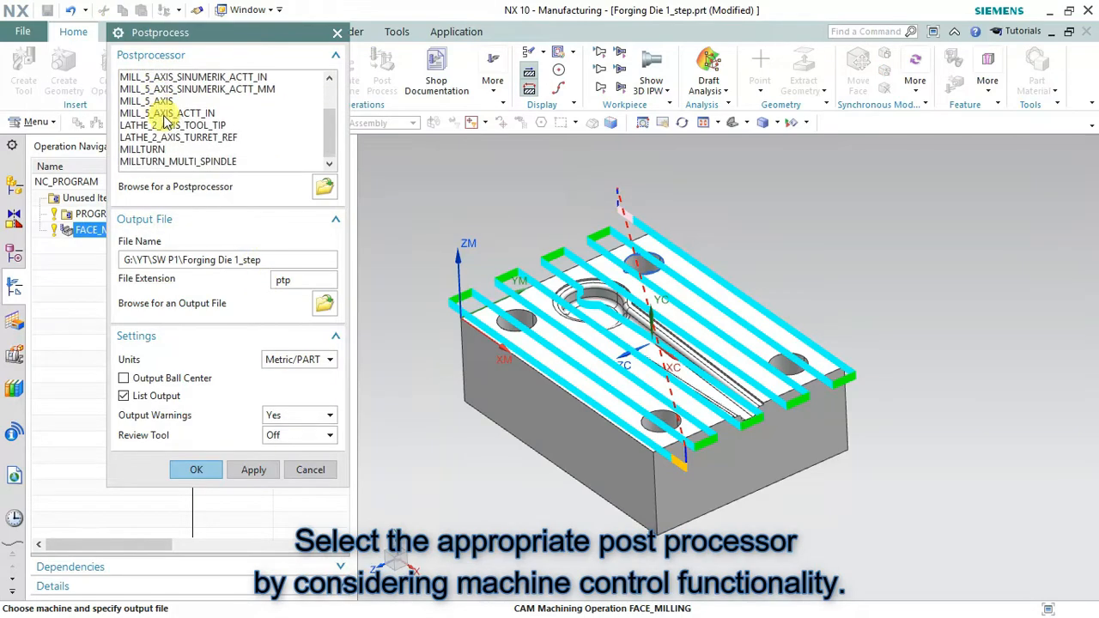
scroll(161, 96, up, 4)
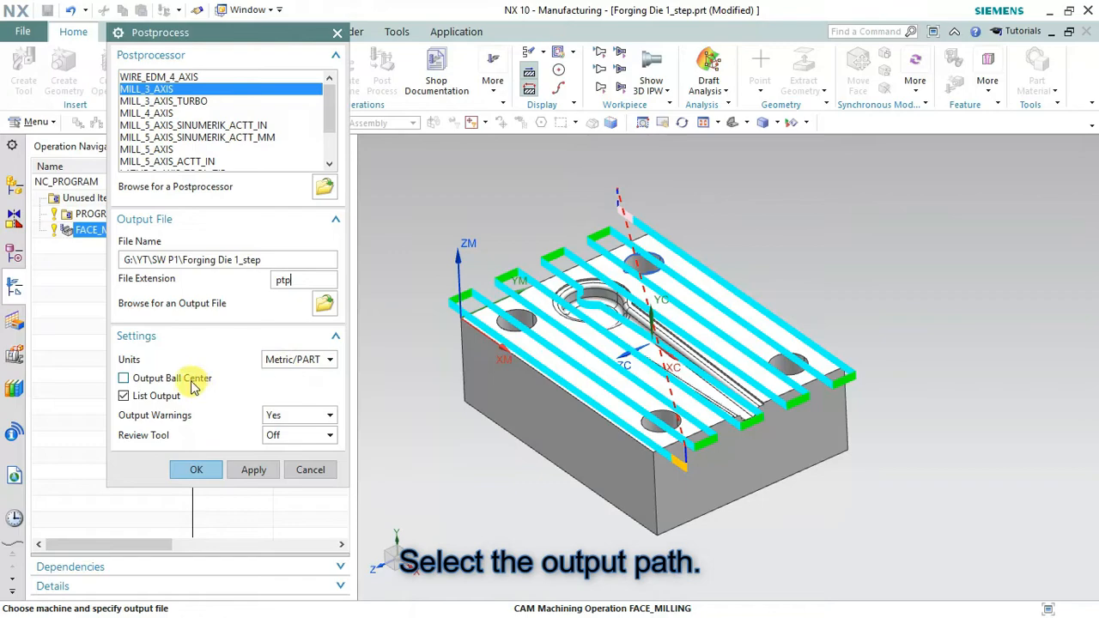
Postprocess the operation with Metric/PART units, output warnings set to Yes and review tool Off, continuing past the units mismatch.
click(296, 359)
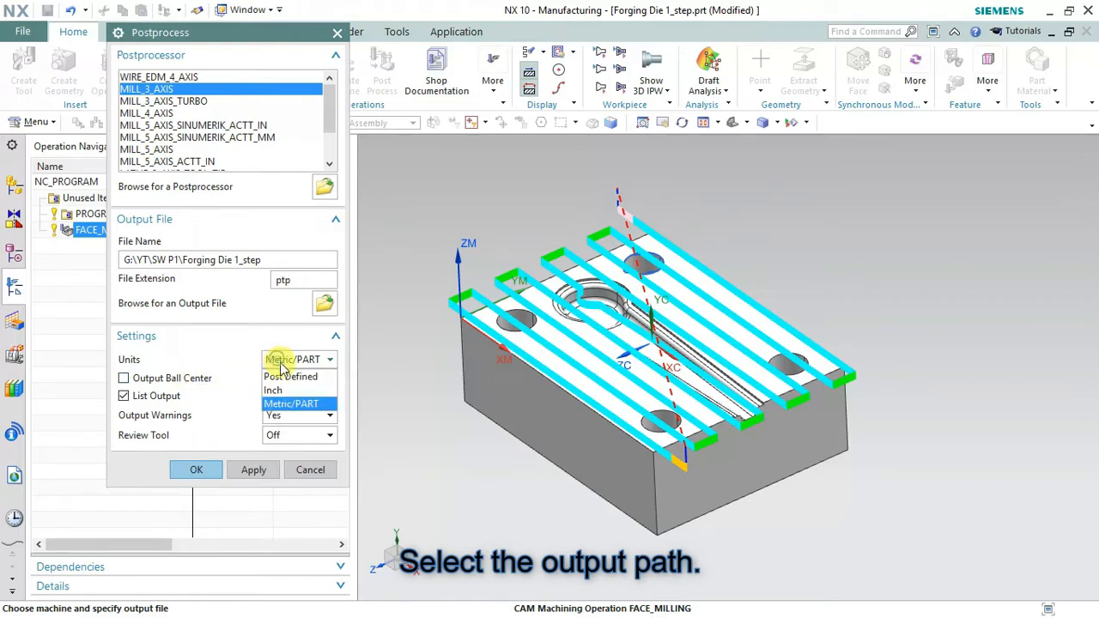
click(295, 404)
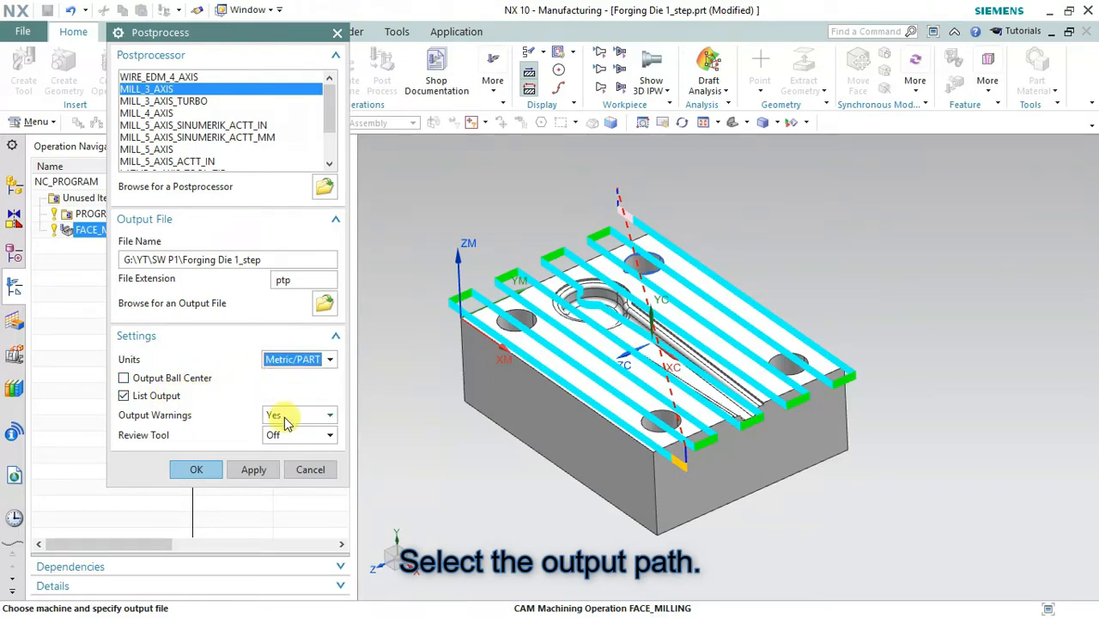
click(299, 436)
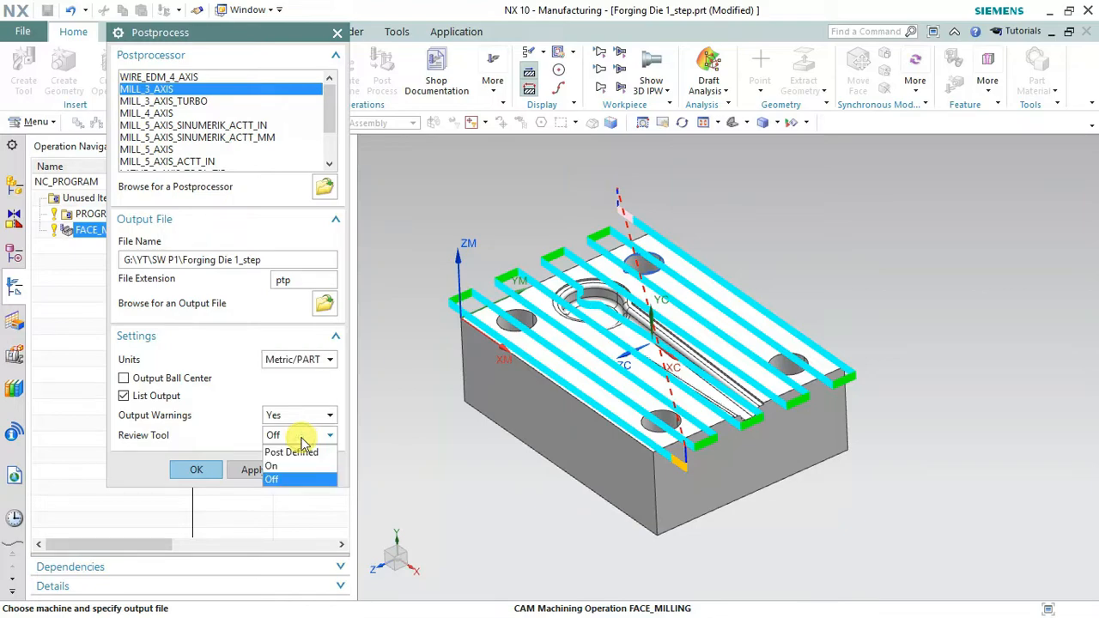
click(302, 439)
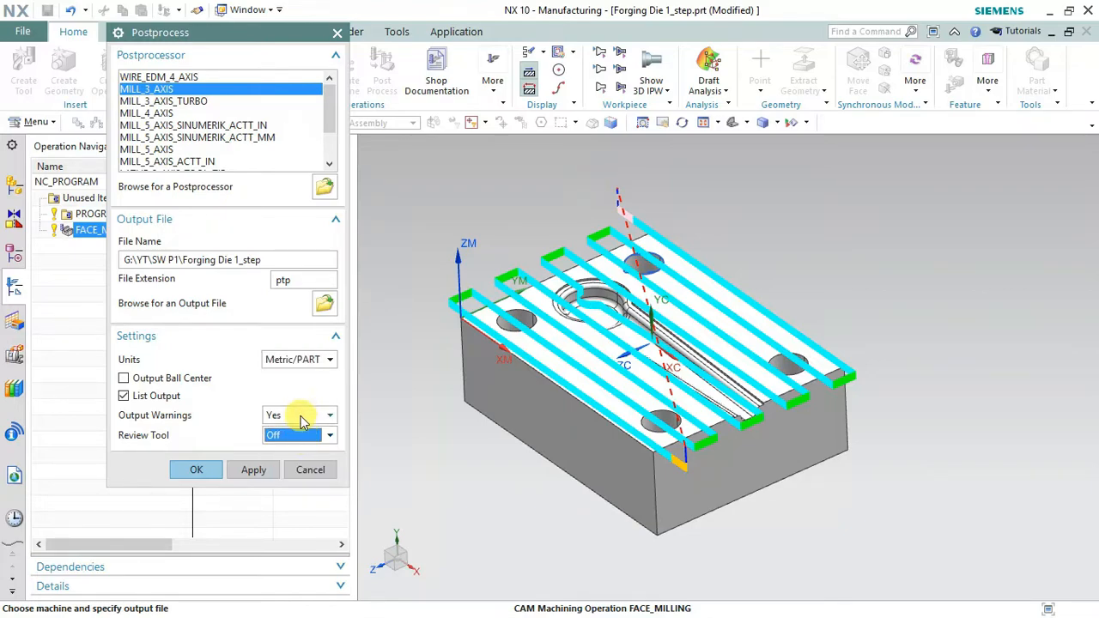
click(277, 418)
click(282, 443)
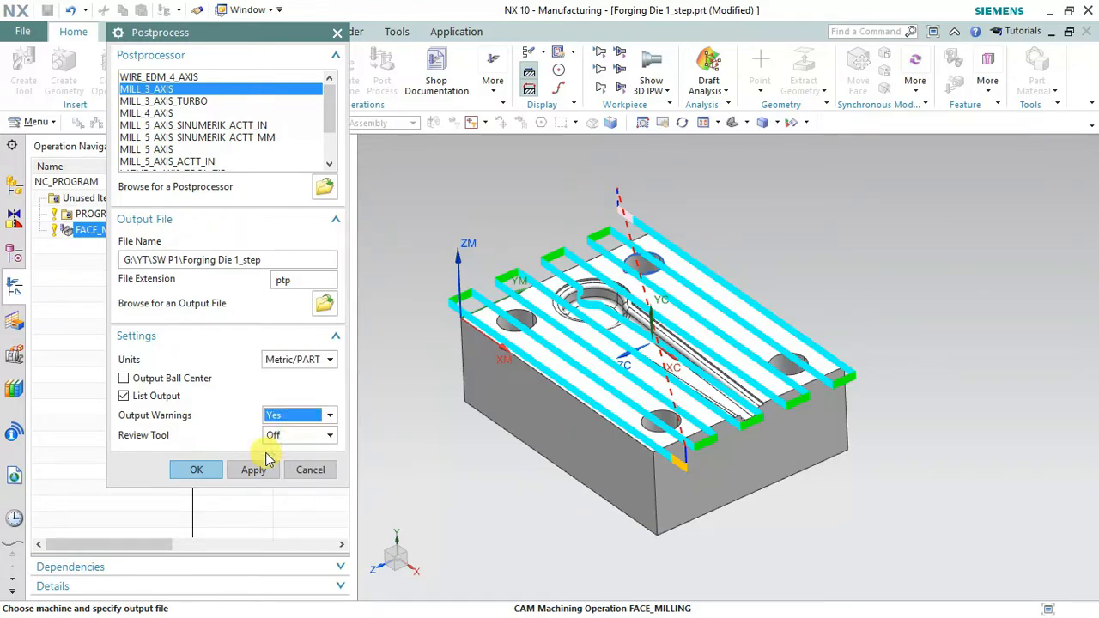
click(195, 469)
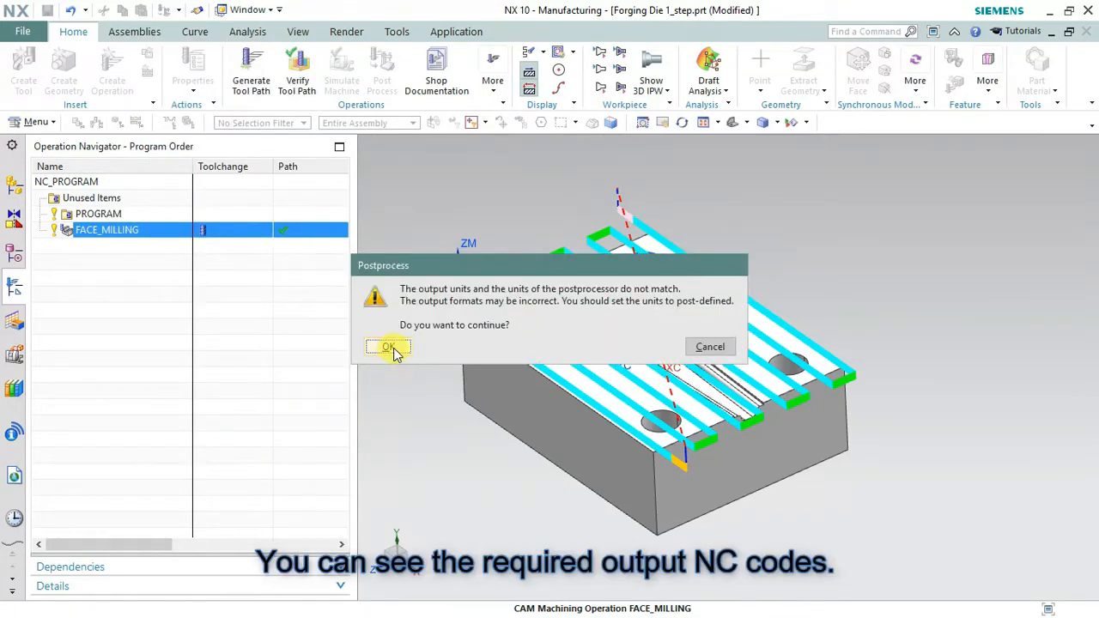
click(390, 347)
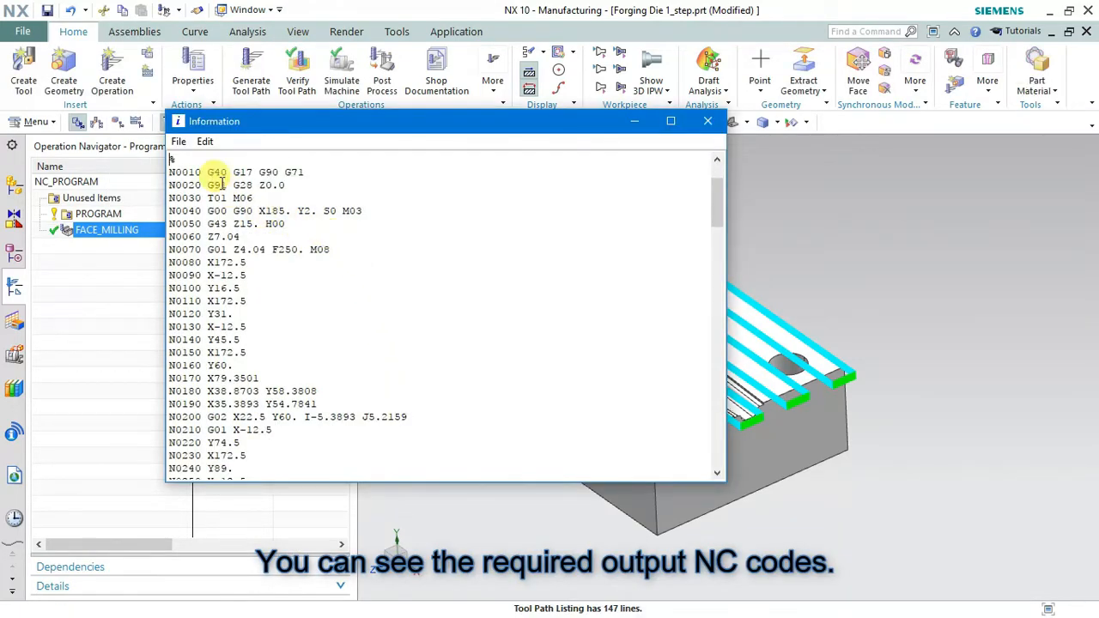
Review the NC code to its end, save it as O1111 in the SW P1 folder, and close the listing.
scroll(223, 257, up, 2)
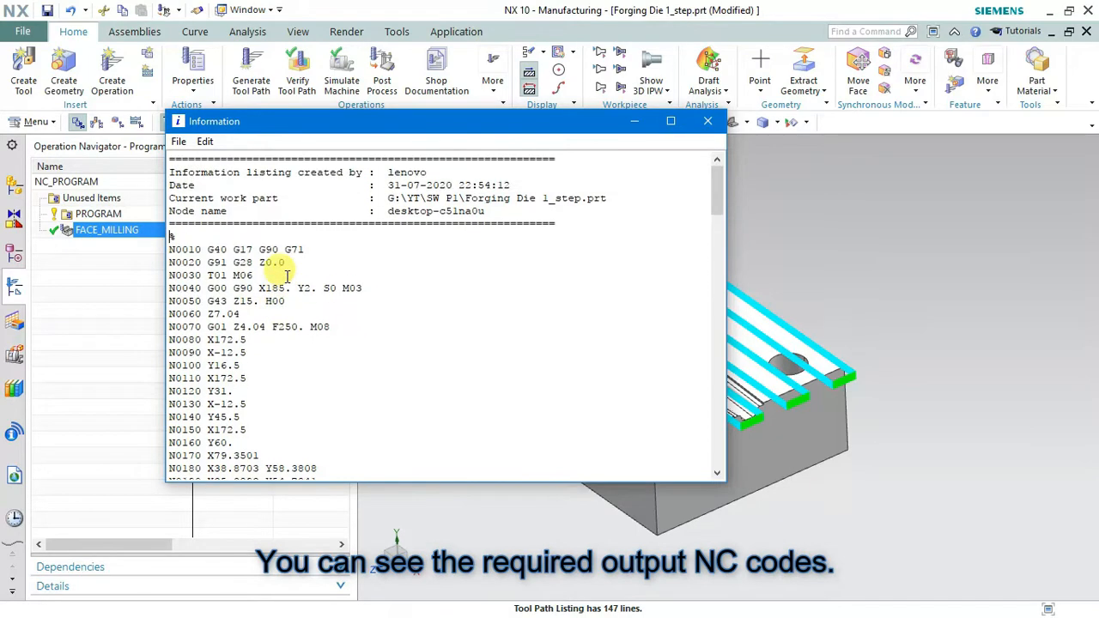
scroll(286, 275, down, 20)
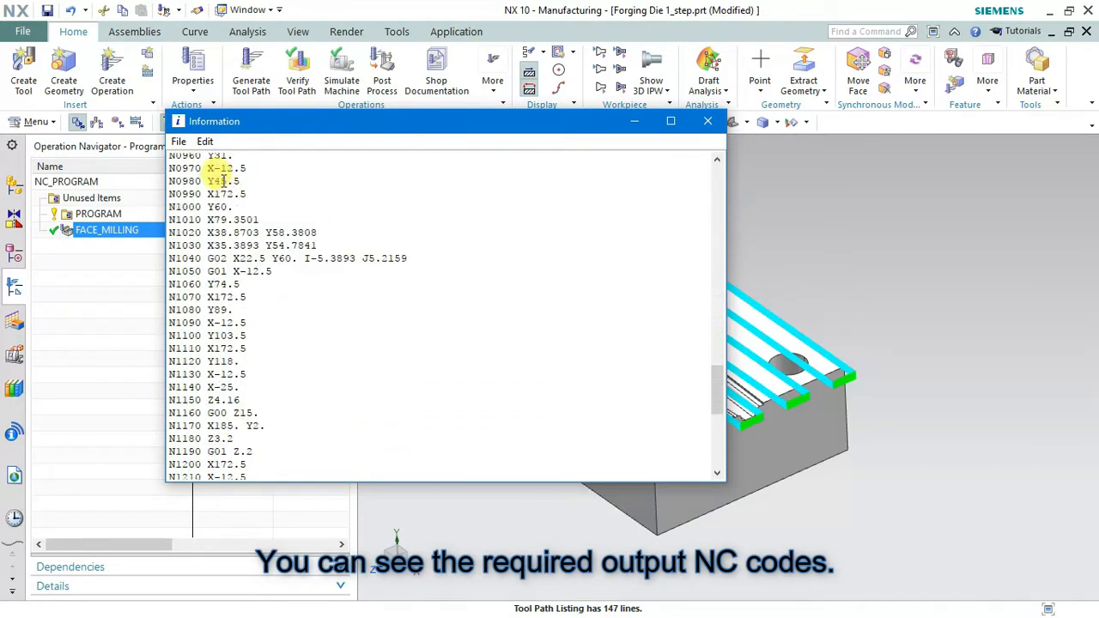
scroll(223, 180, down, 9)
click(177, 141)
click(196, 160)
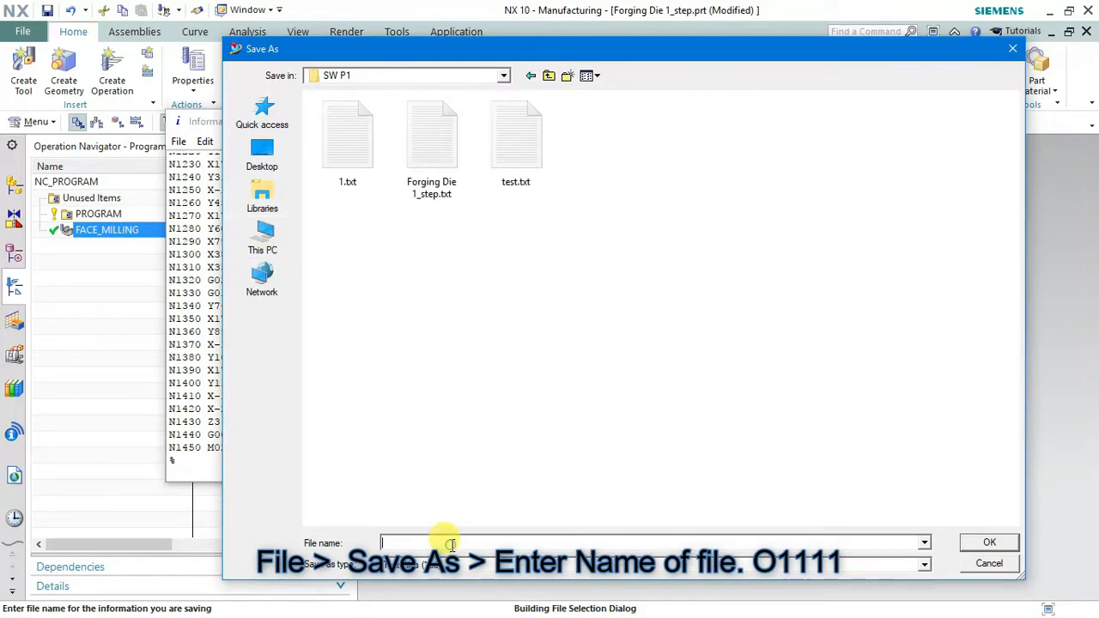
text(11)
text(O)
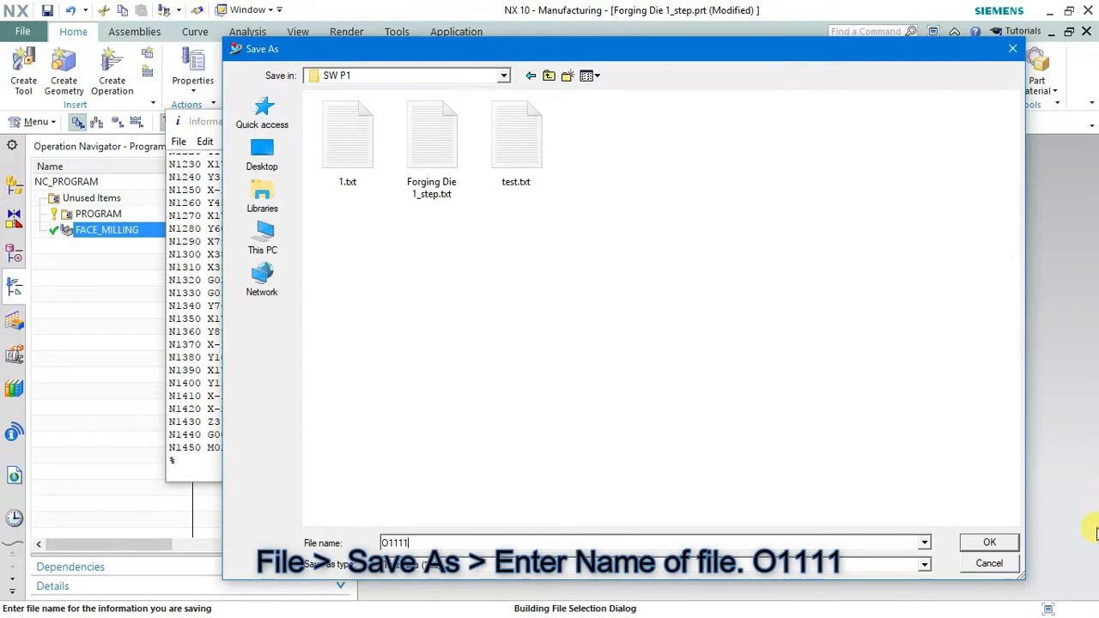
click(993, 547)
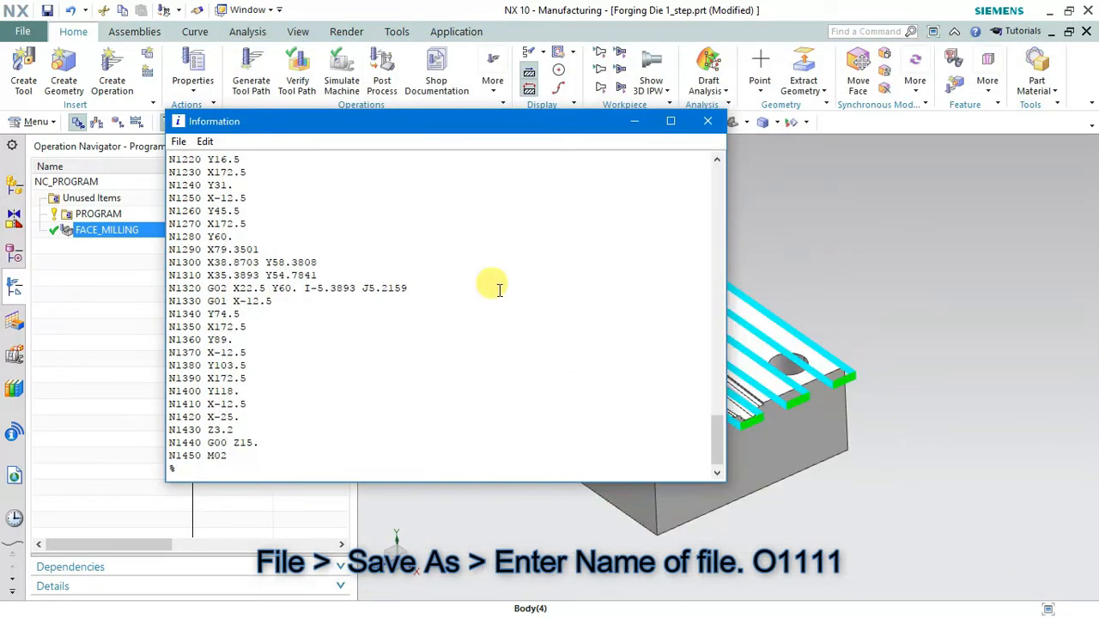
click(712, 124)
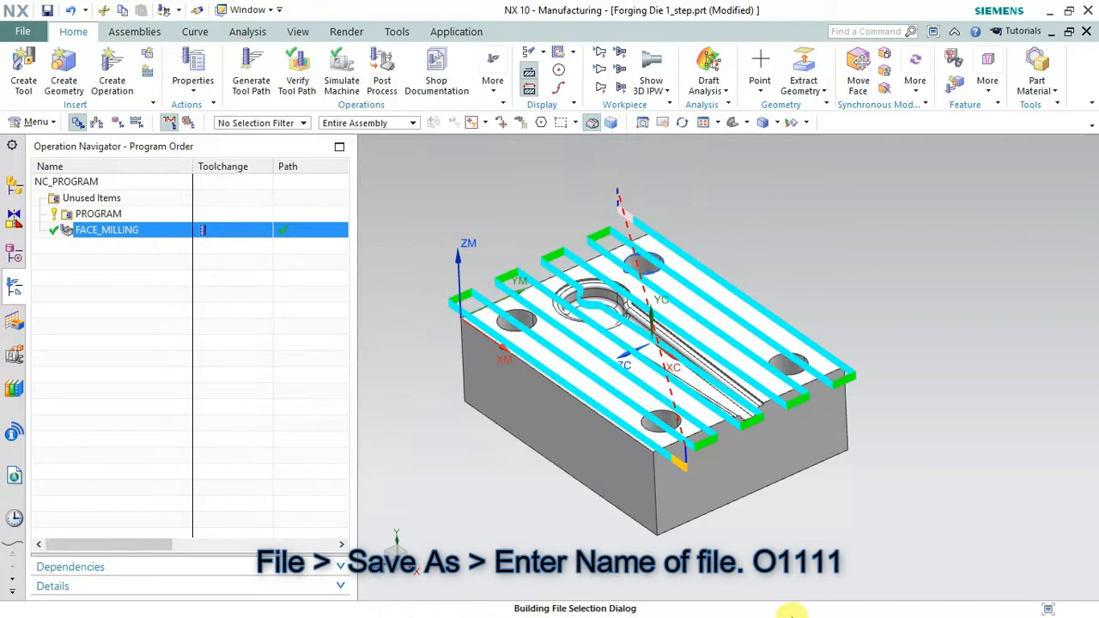